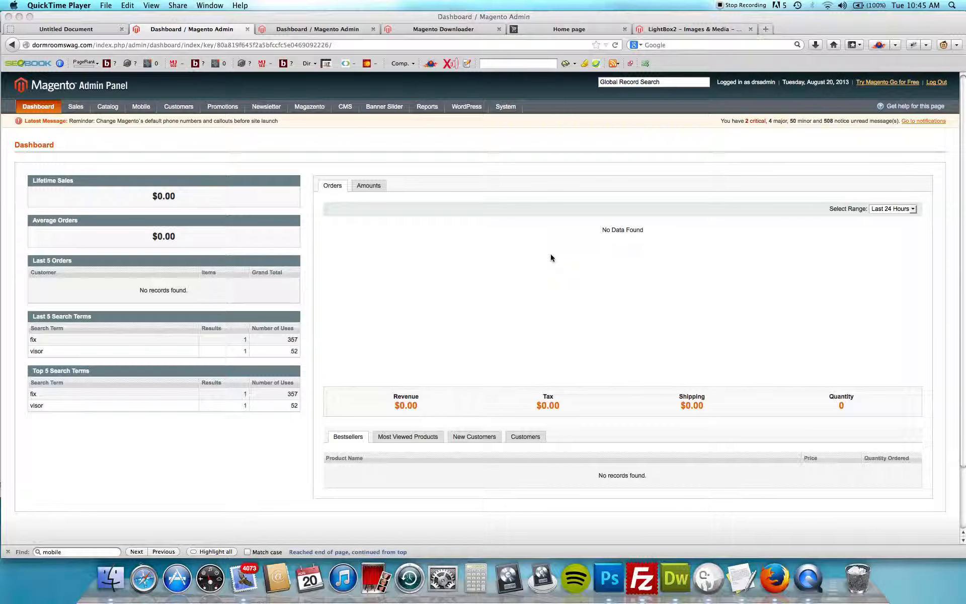
pyautogui.click(171, 206)
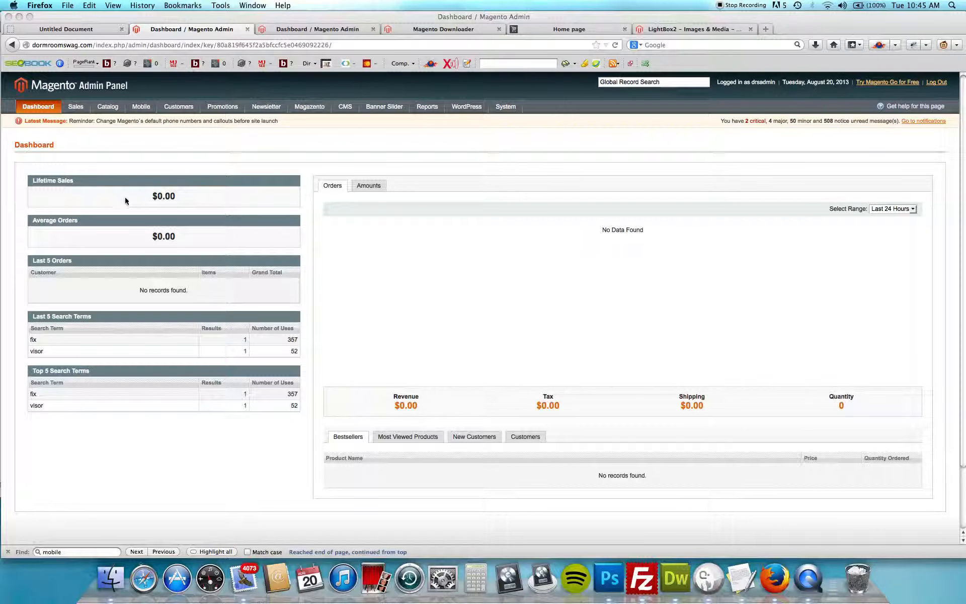
pyautogui.click(196, 268)
pyautogui.doubleClick(197, 270)
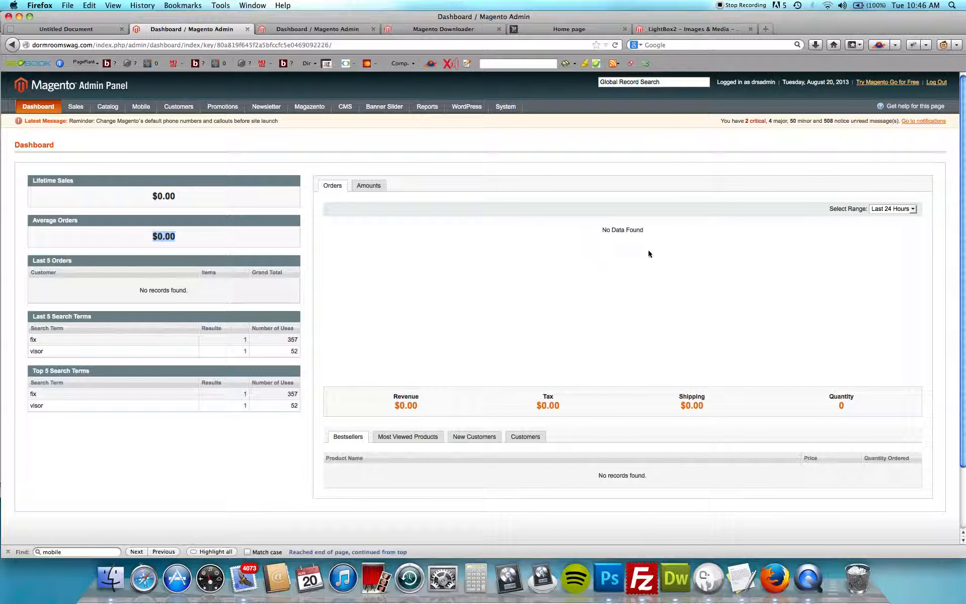
pyautogui.click(544, 401)
pyautogui.moveTo(544, 401); pyautogui.dragTo(846, 404)
pyautogui.click(847, 403)
# Open the catalog's product management list and close the dashboard page
pyautogui.moveTo(111, 110)
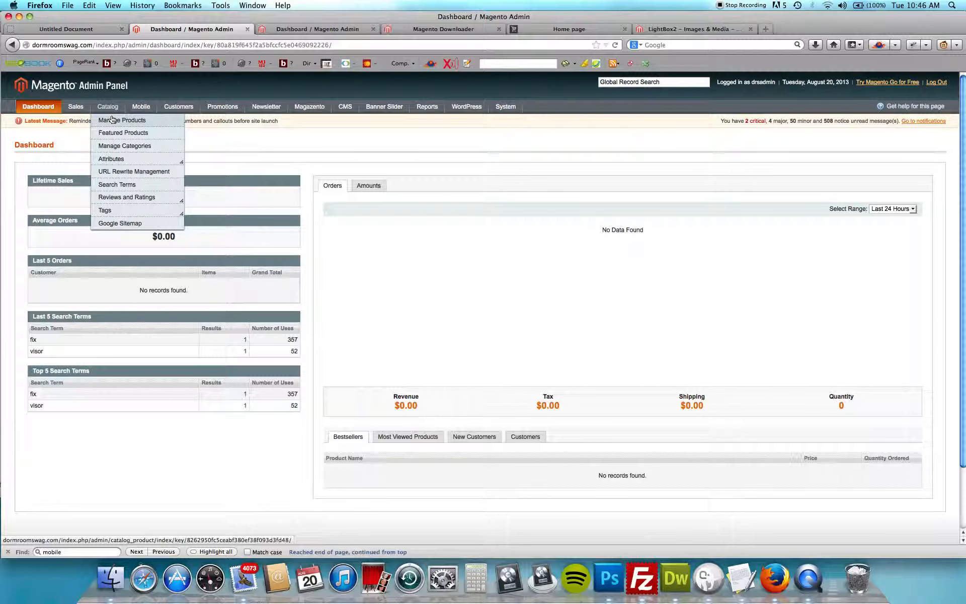
pyautogui.middleClick(111, 119)
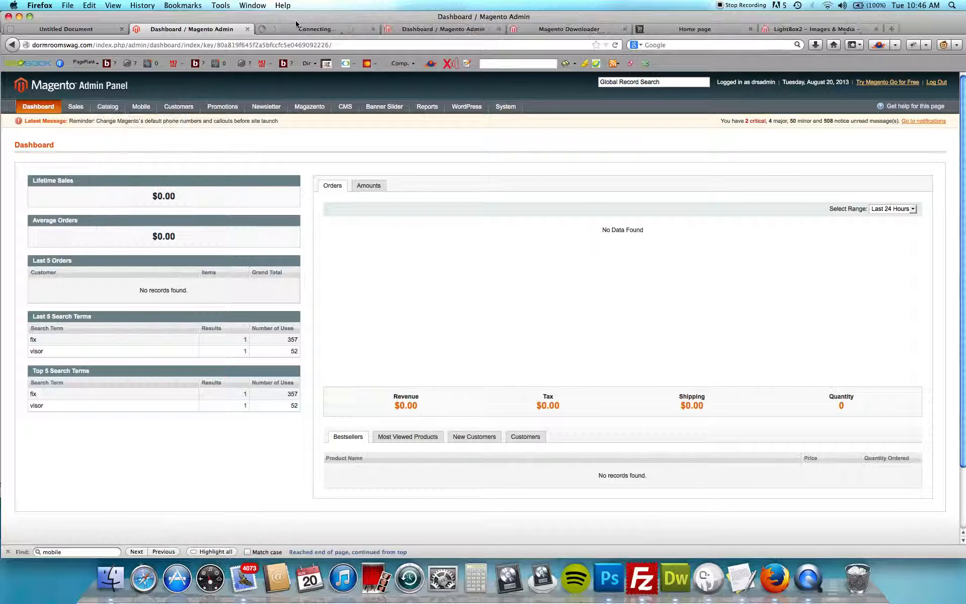
pyautogui.click(247, 29)
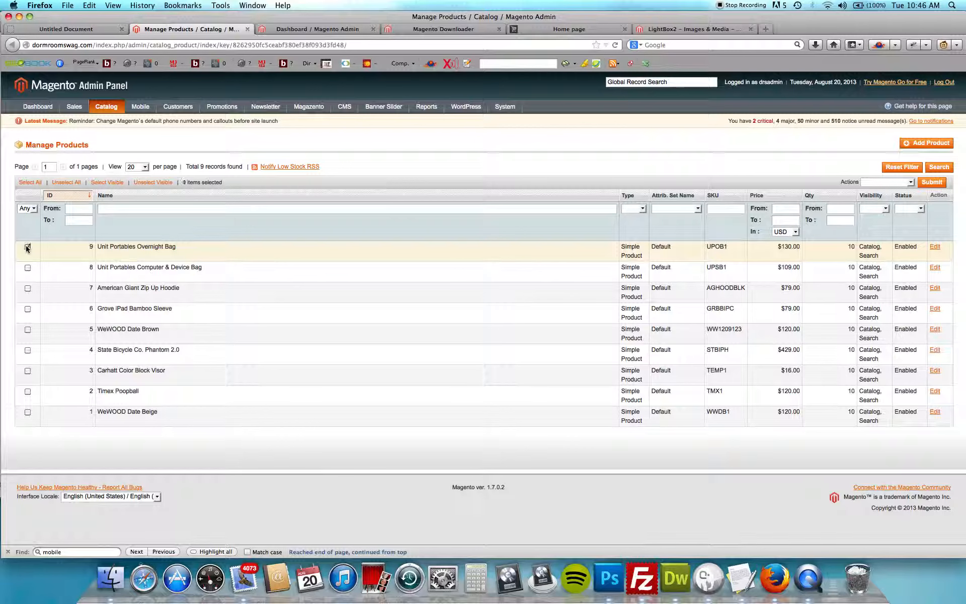
# Select the four products from Unit Portables Overnight Bag to Grove iPad Bamboo Sleeve and choose a bulk status change to Disabled
pyautogui.click(28, 267)
pyautogui.click(28, 288)
pyautogui.click(28, 309)
pyautogui.click(910, 209)
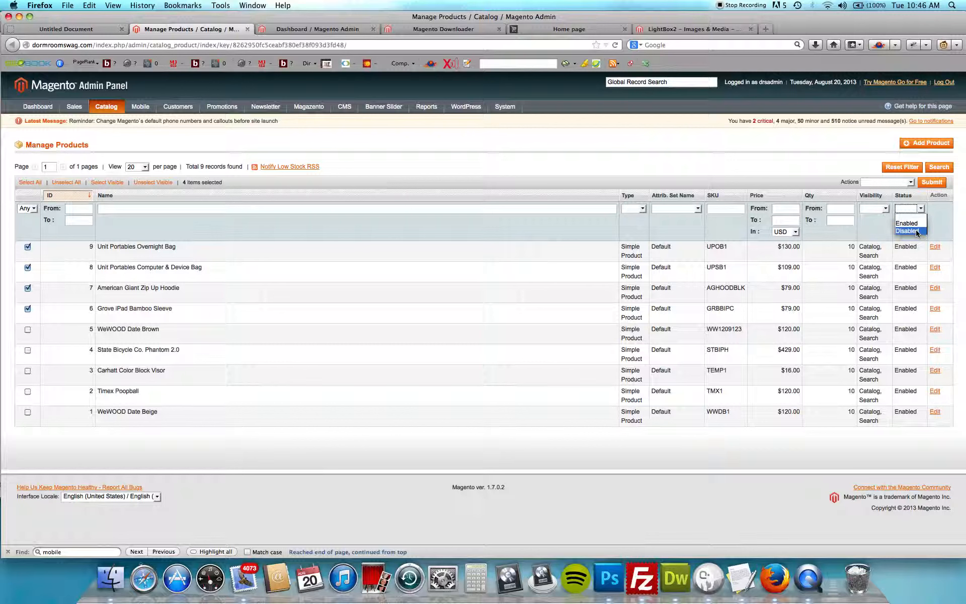
pyautogui.click(894, 183)
pyautogui.click(894, 183)
pyautogui.click(886, 204)
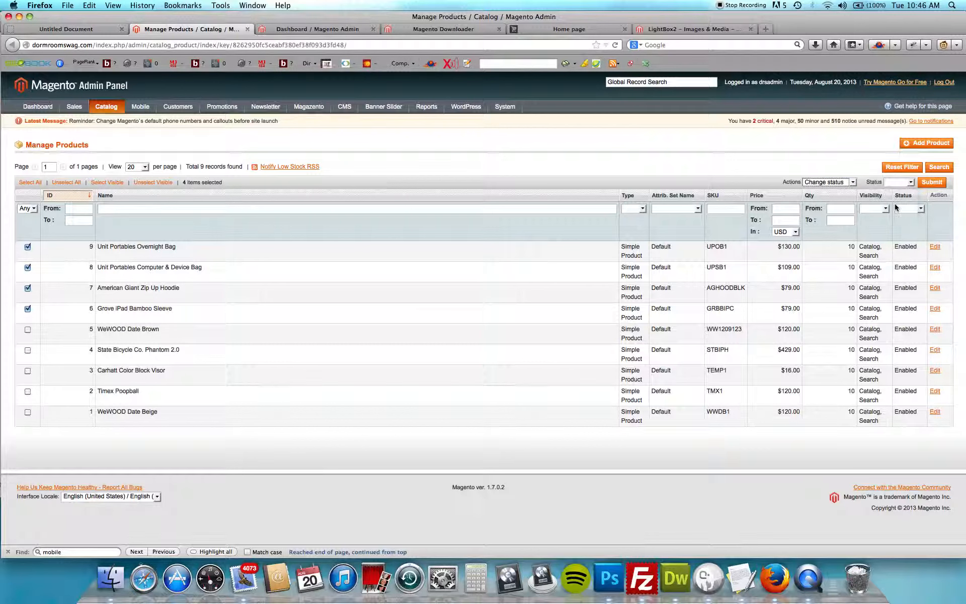
pyautogui.click(899, 182)
pyautogui.click(904, 205)
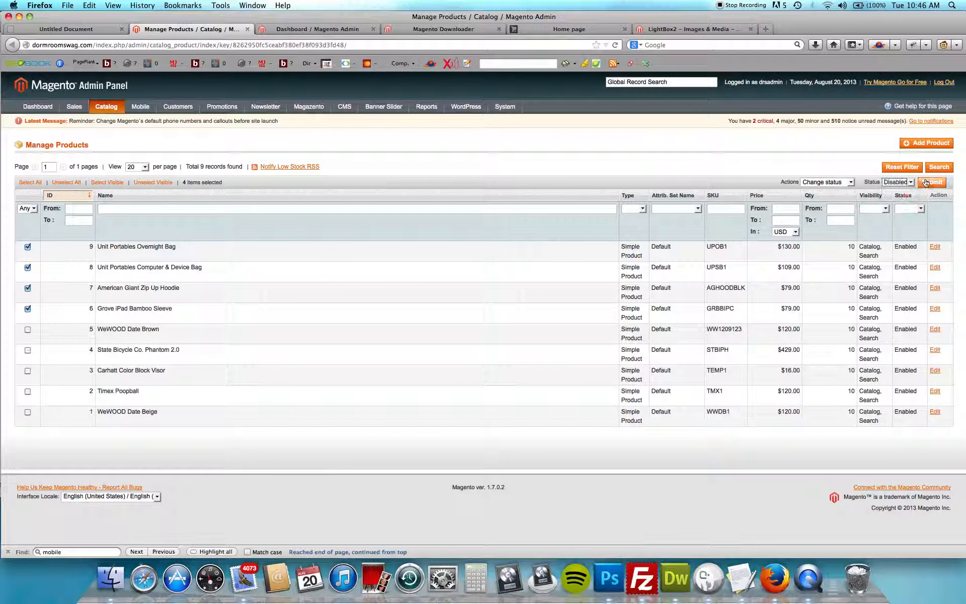
# Clear the chosen bulk status change without submitting it
pyautogui.click(829, 182)
pyautogui.click(829, 183)
pyautogui.click(903, 183)
pyautogui.click(898, 190)
pyautogui.click(846, 182)
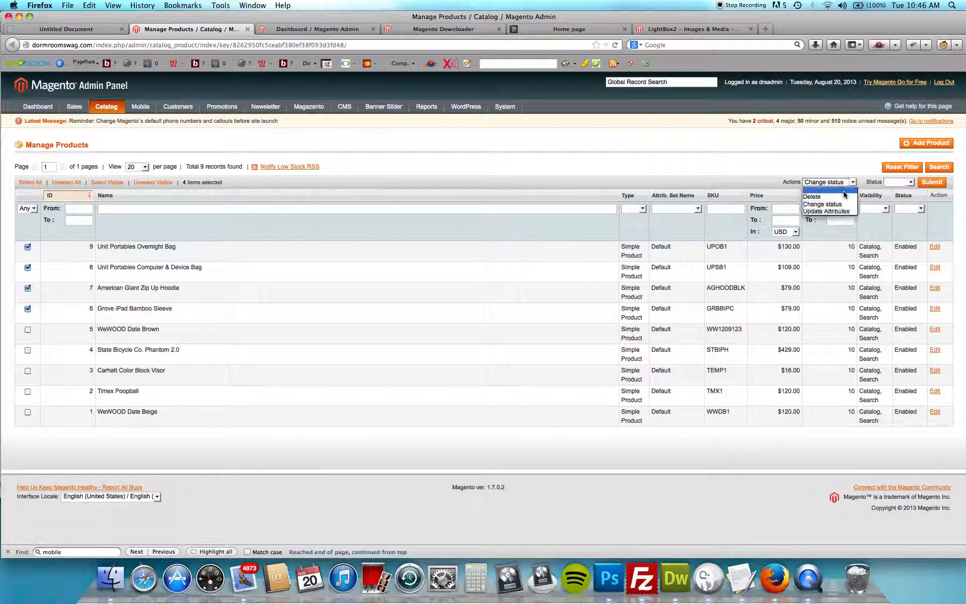
pyautogui.click(845, 192)
# Open the Unit Portables Overnight Bag product for editing and review its general details, including brand, descriptions and SKU
pyautogui.click(318, 253)
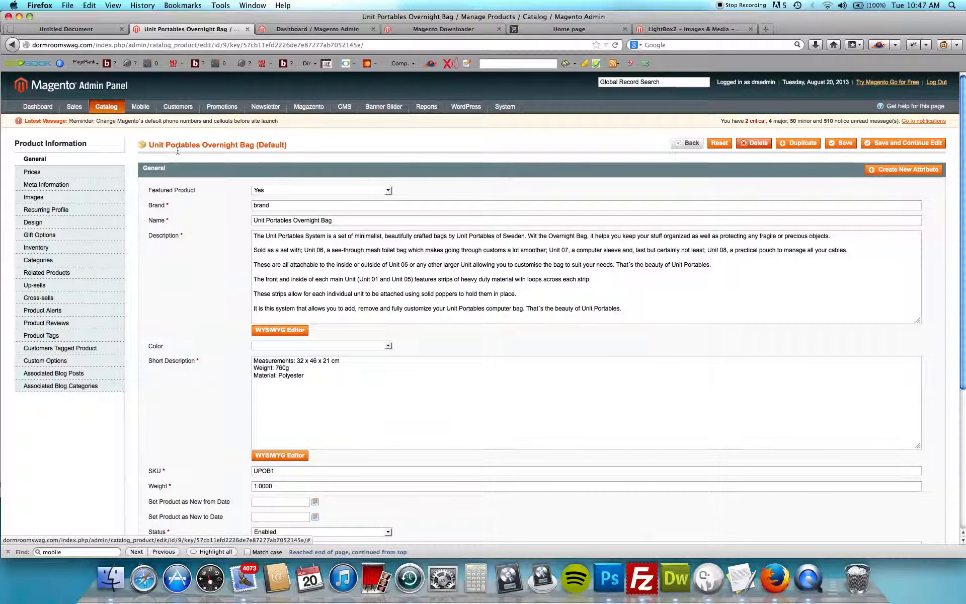
pyautogui.scroll(-3, 353, 151)
pyautogui.scroll(3, 352, 151)
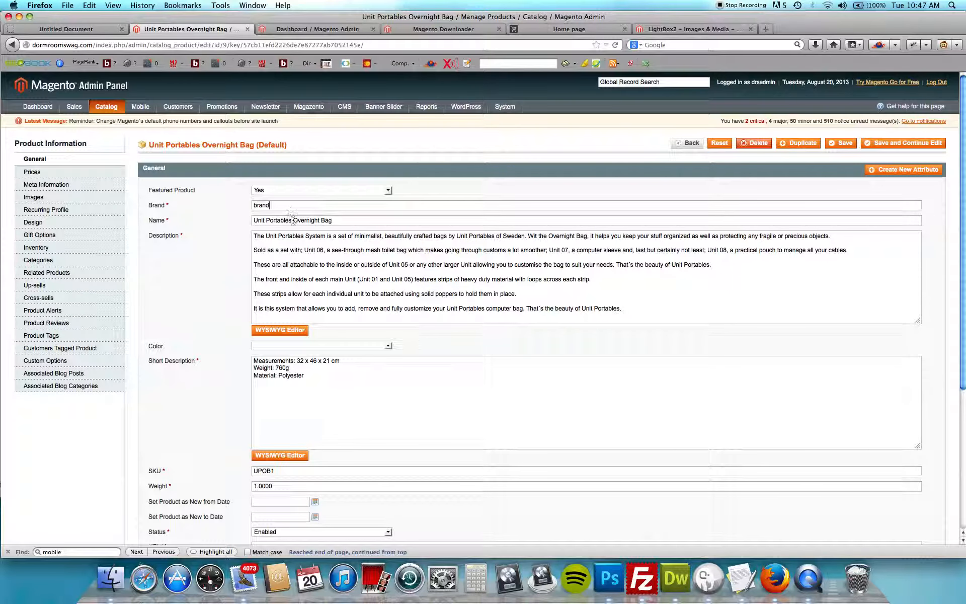
pyautogui.scroll(-5, 301, 254)
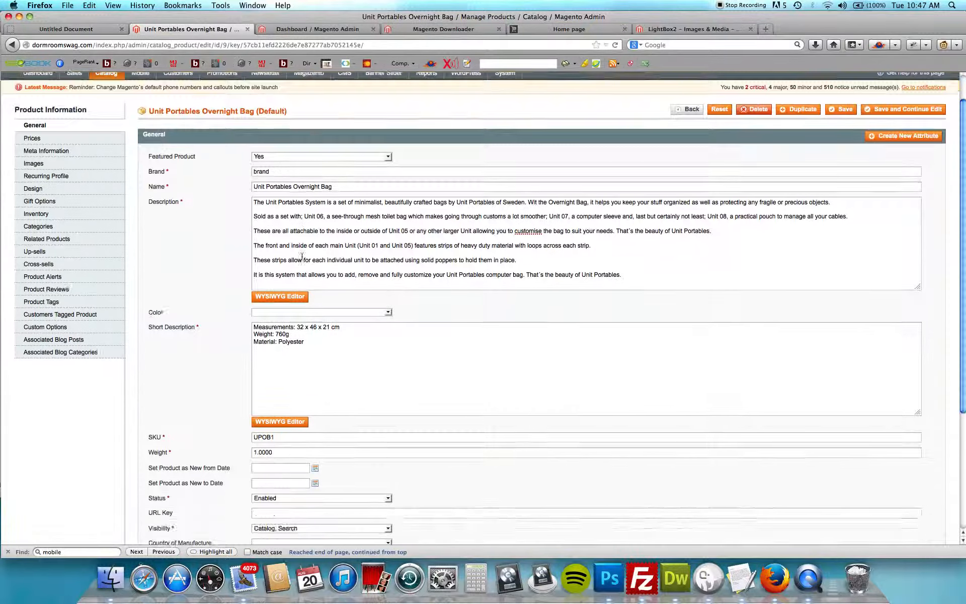
pyautogui.moveTo(299, 209); pyautogui.dragTo(253, 177)
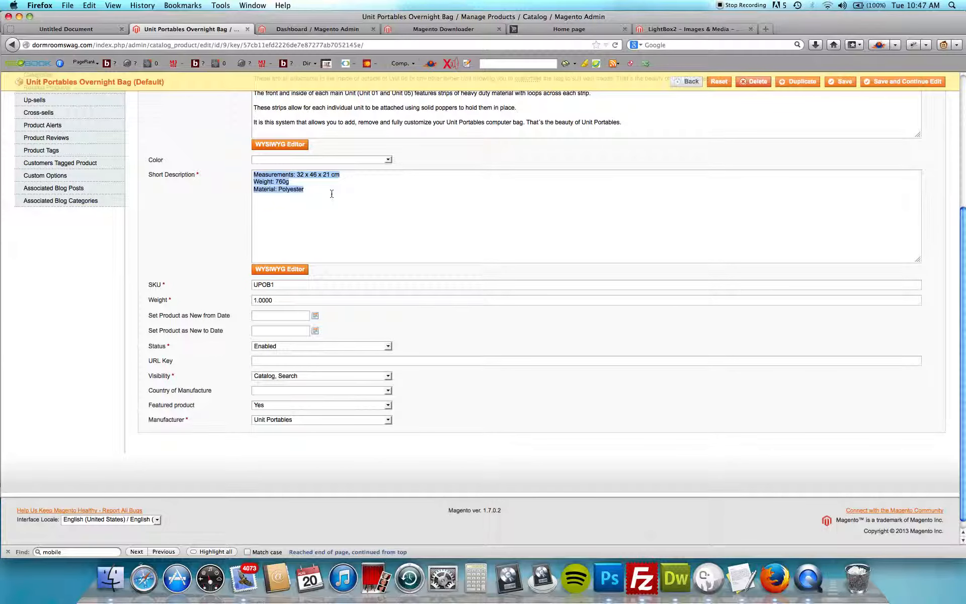
pyautogui.scroll(-1, 332, 194)
pyautogui.click(294, 278)
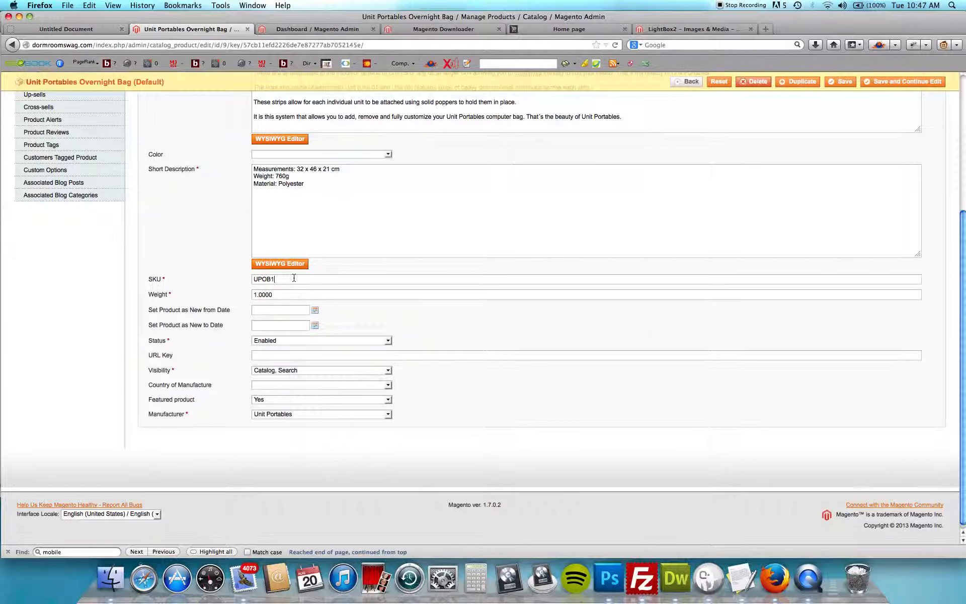
pyautogui.scroll(5, 166, 410)
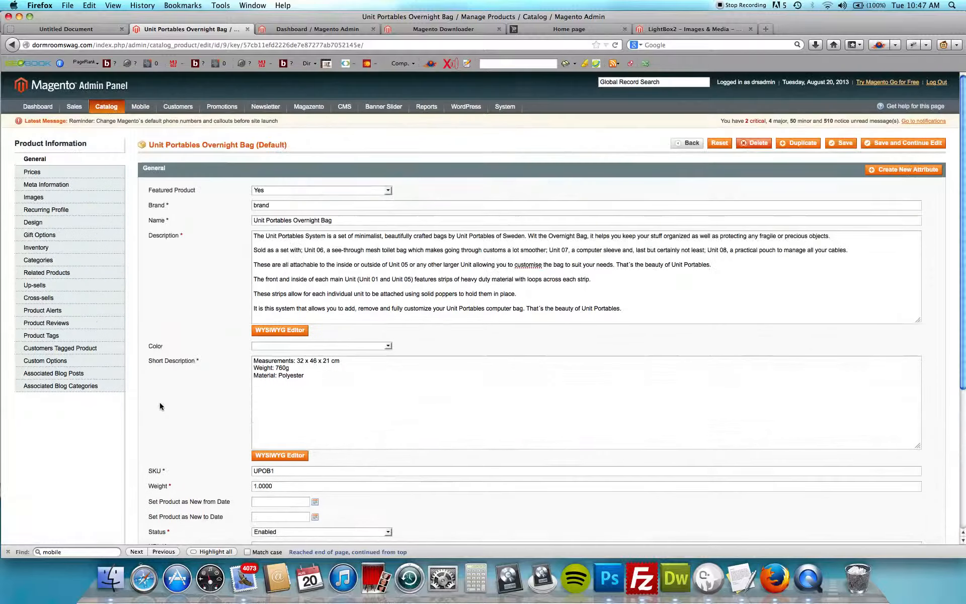
# Review the bag's price settings and the available tax class options
pyautogui.click(49, 173)
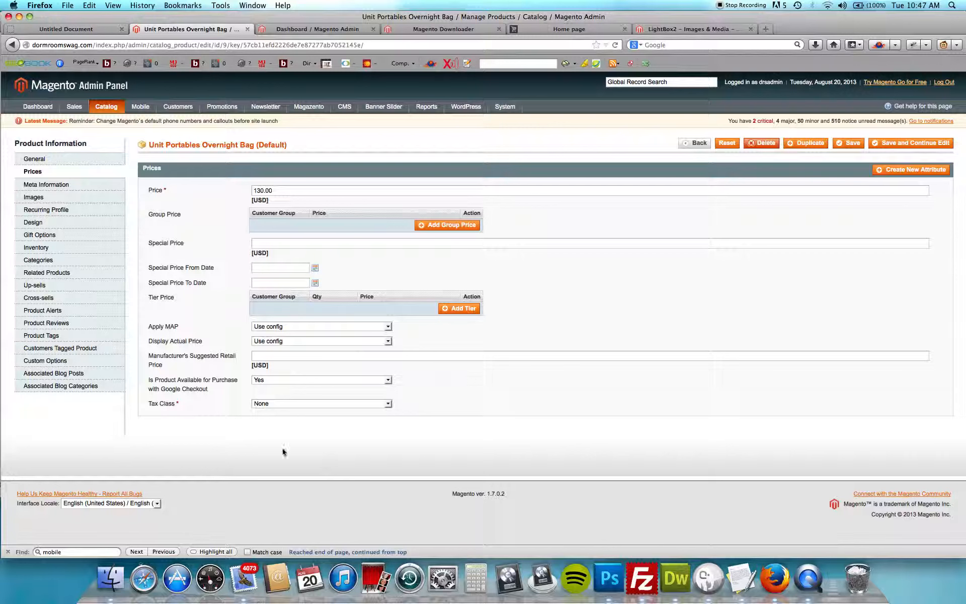
pyautogui.click(282, 404)
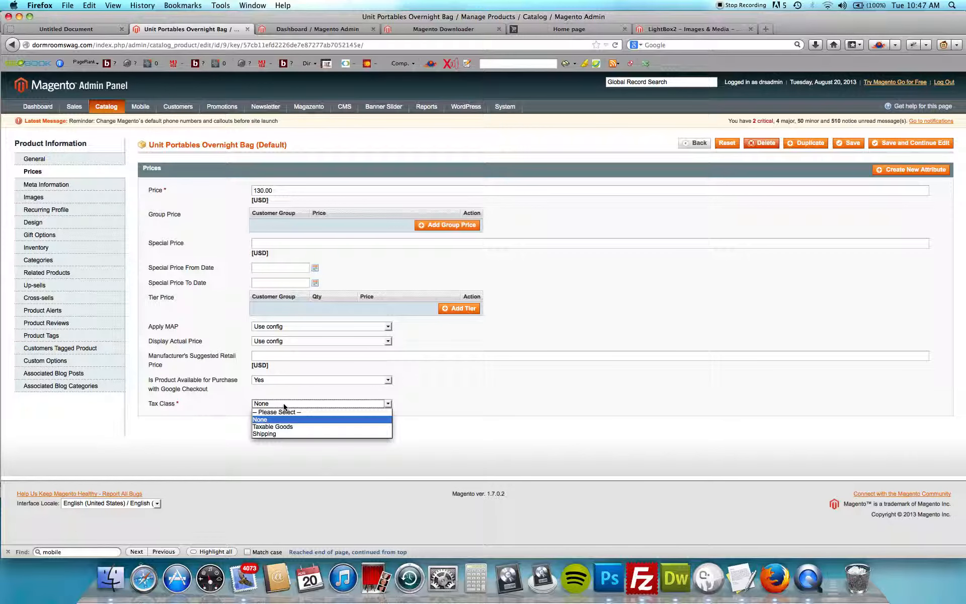
pyautogui.click(284, 406)
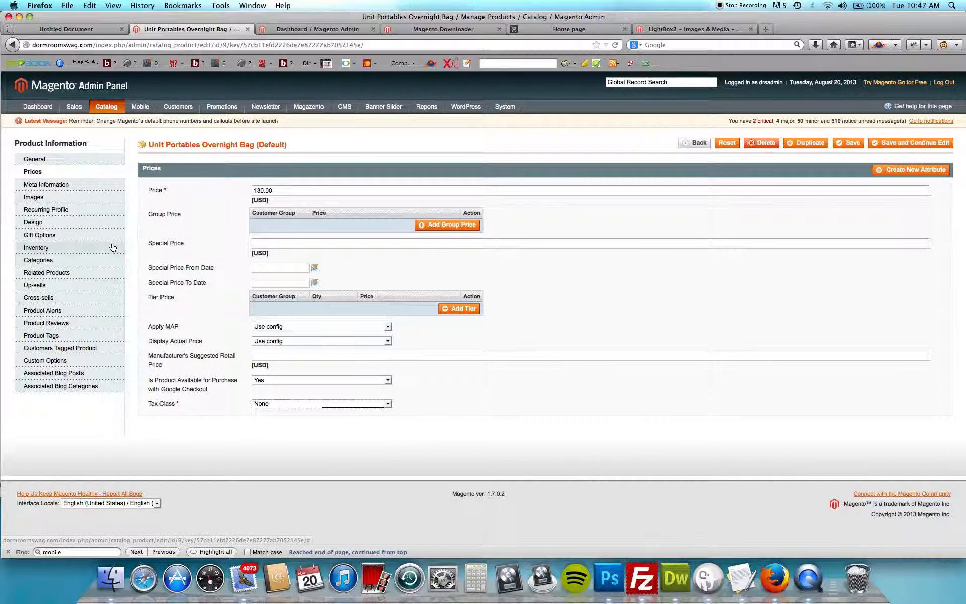
# Review the bag's product image and open the upload file picker without choosing a file
pyautogui.click(100, 197)
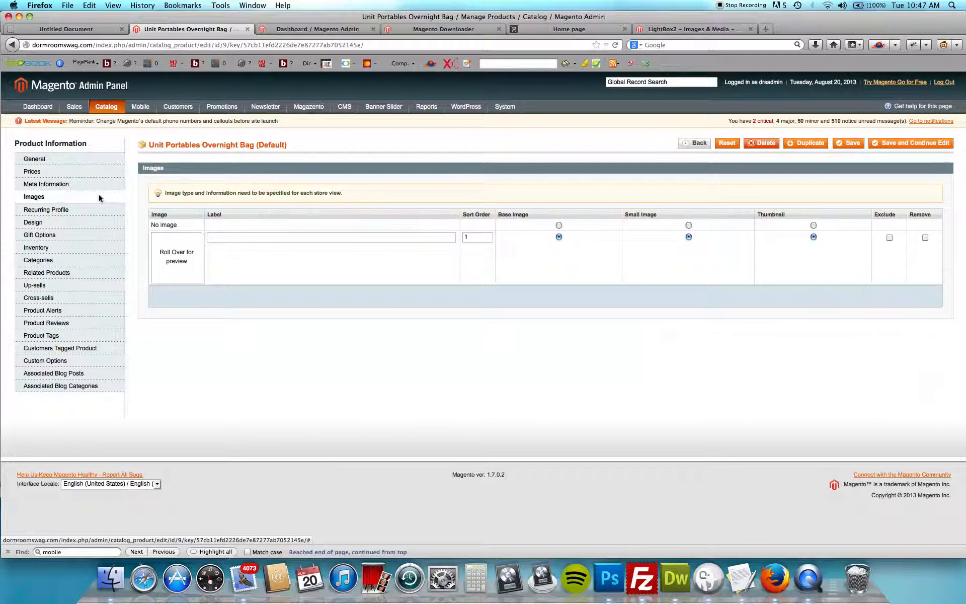
pyautogui.moveTo(182, 247)
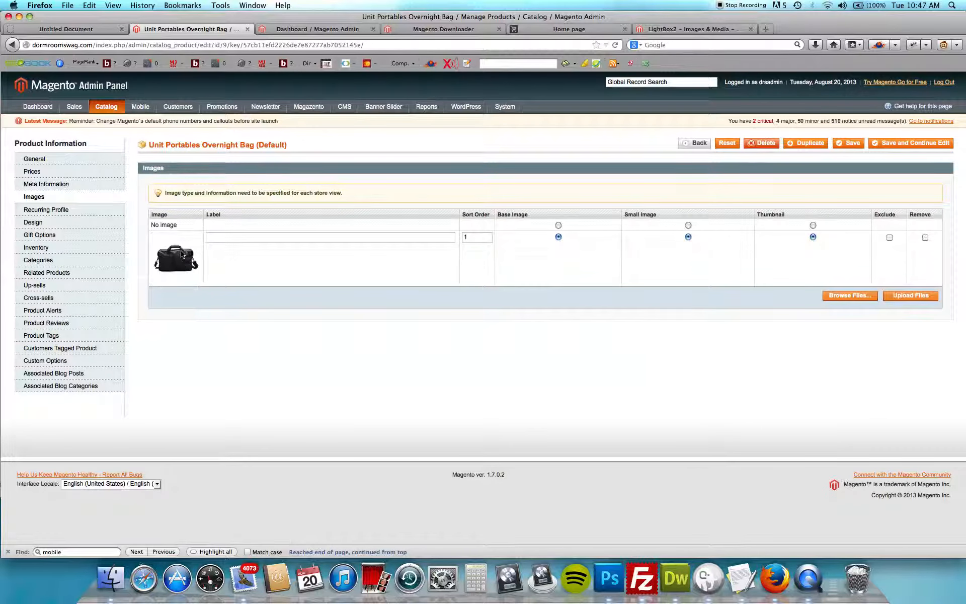
pyautogui.click(858, 294)
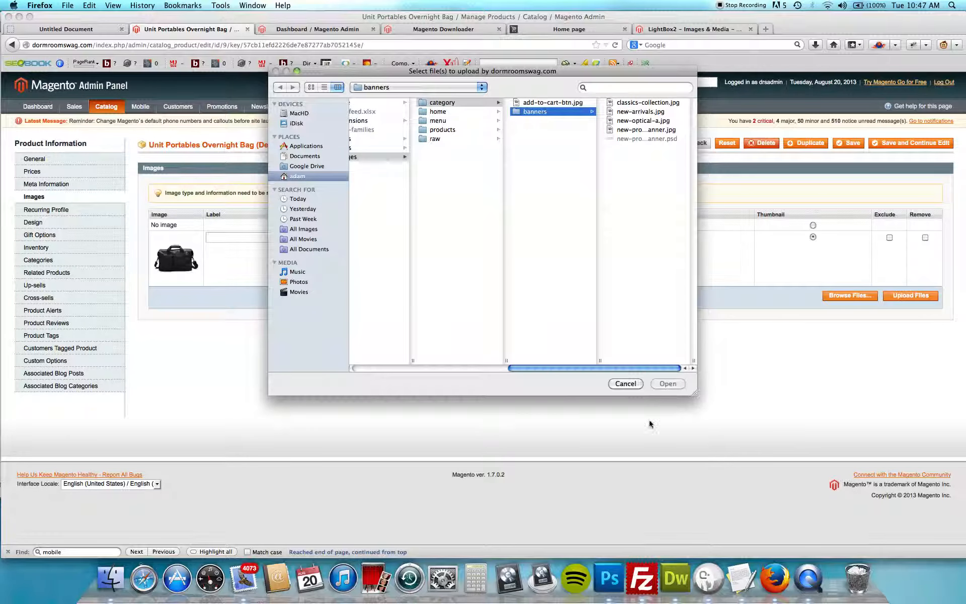
pyautogui.click(634, 387)
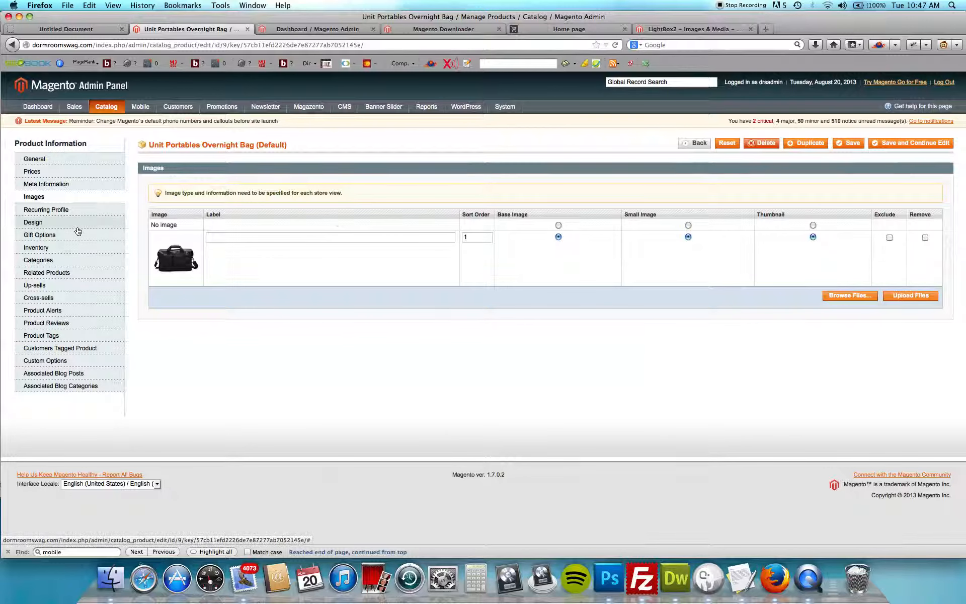
# Set the bag's inventory quantity to 1000 and its stock availability to In Stock
pyautogui.click(79, 248)
pyautogui.click(273, 211)
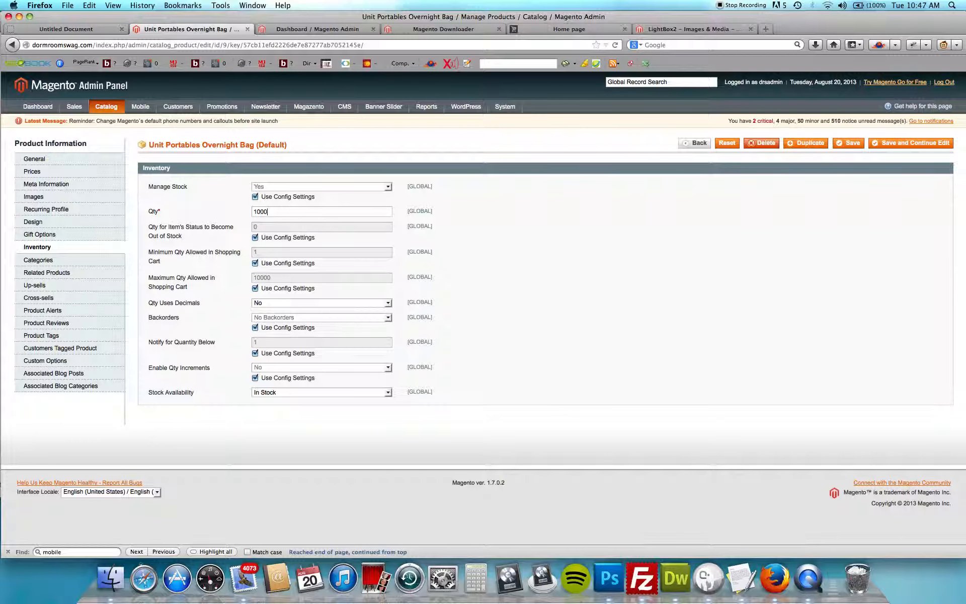
pyautogui.click(287, 393)
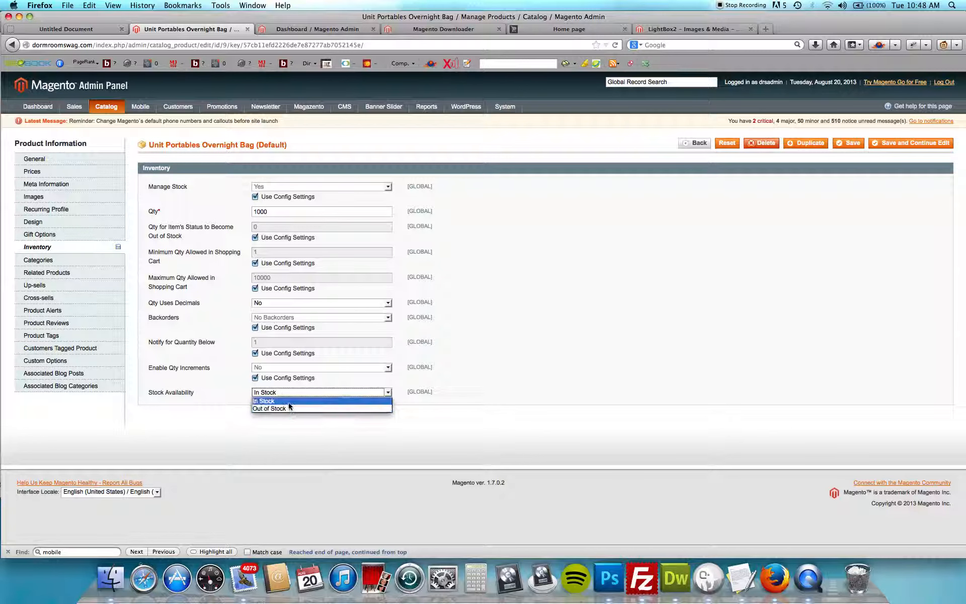
pyautogui.click(288, 401)
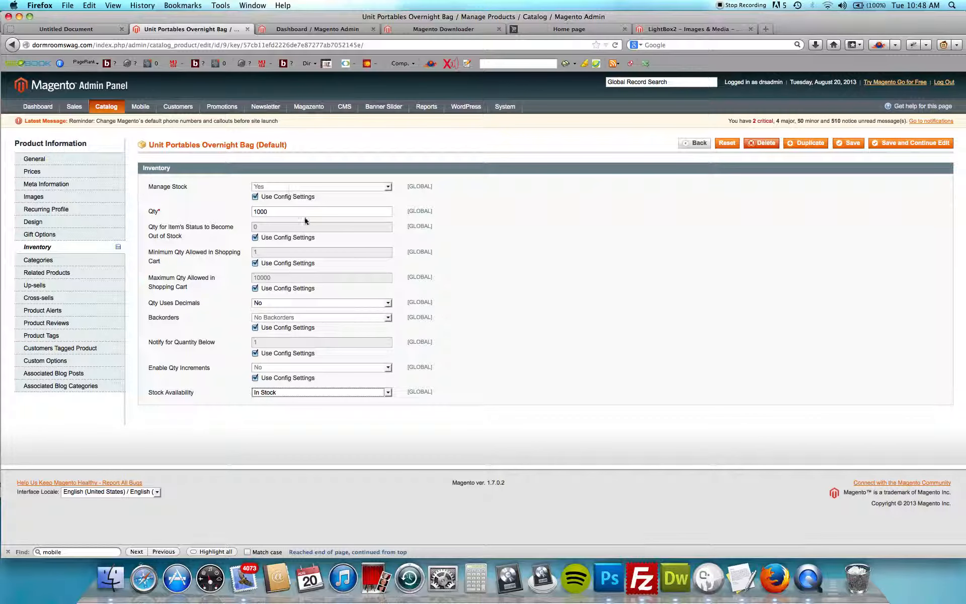
# Assign the bag to the Apparel category and check which Apparel subcategories are selected
pyautogui.click(77, 260)
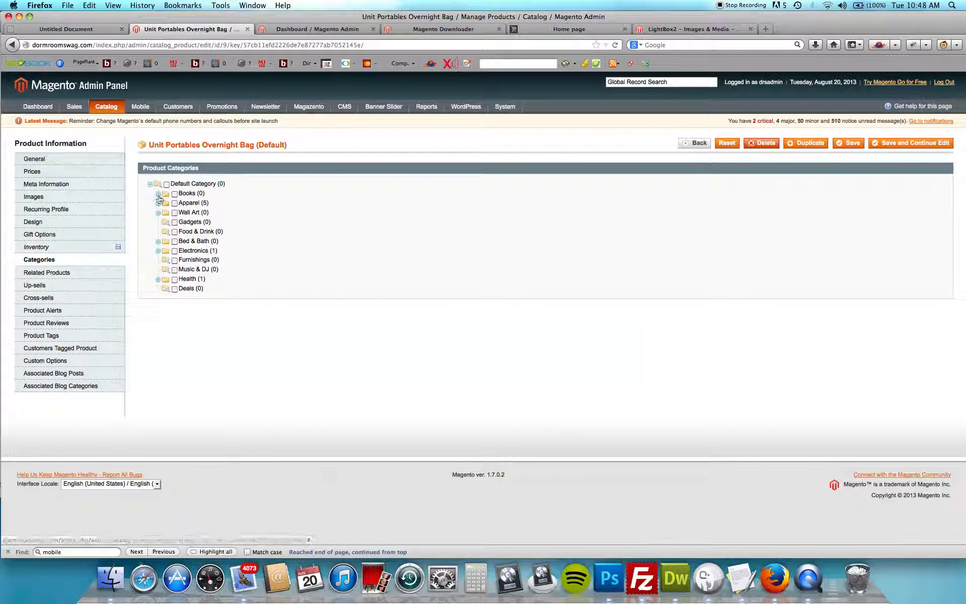
pyautogui.click(175, 203)
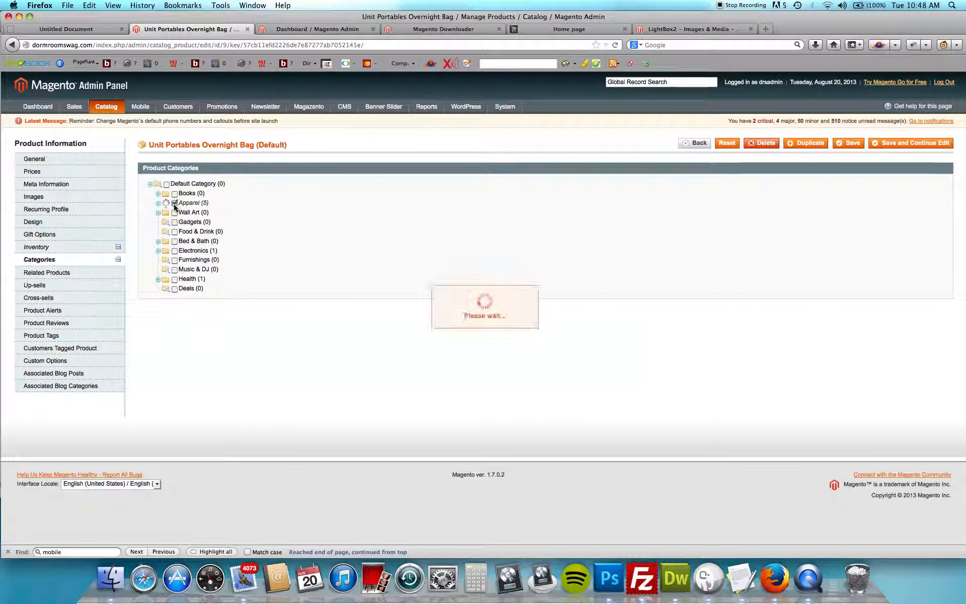
pyautogui.click(158, 204)
pyautogui.click(158, 205)
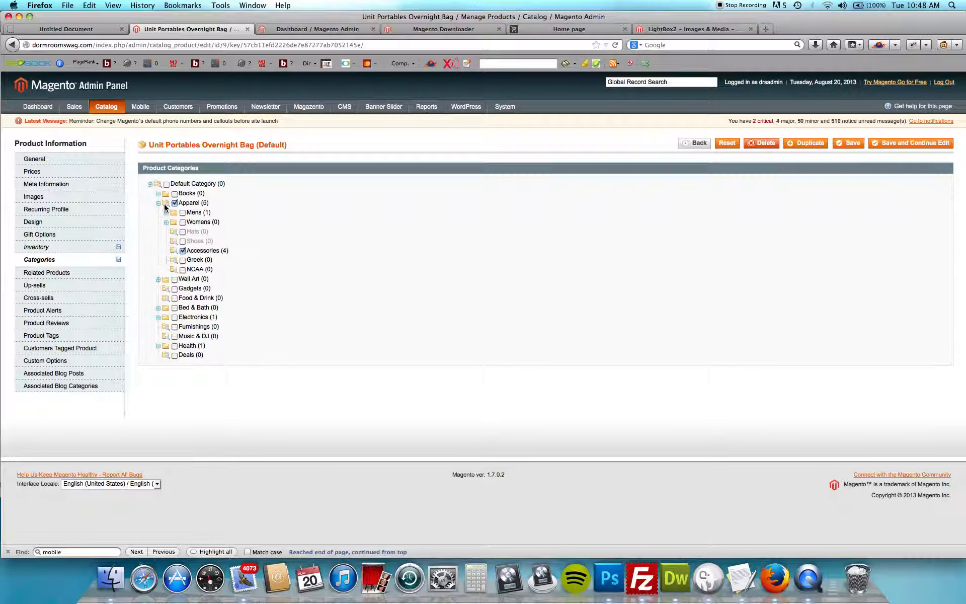
pyautogui.click(158, 203)
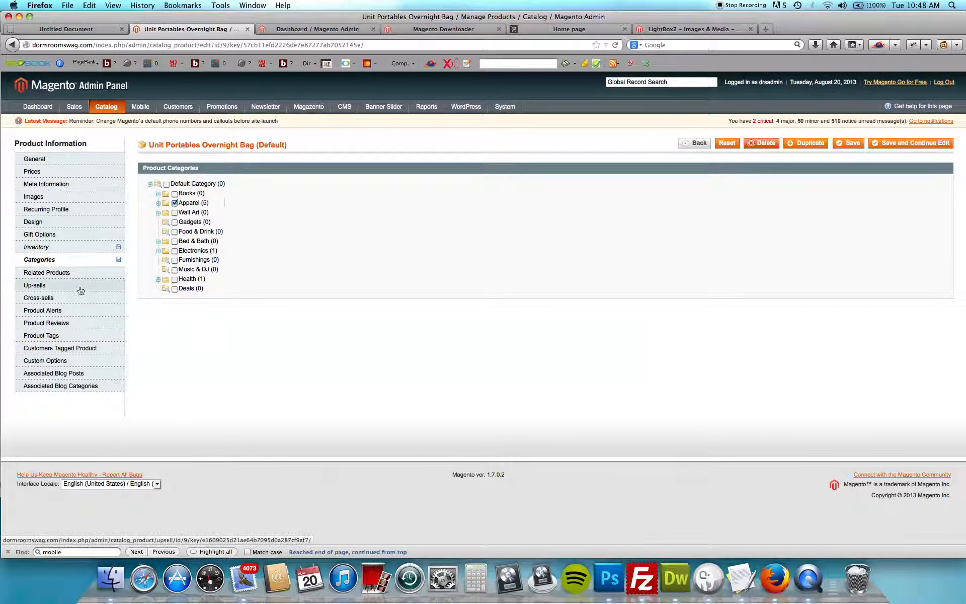
# Look at the bag's custom options and save the product
pyautogui.click(90, 362)
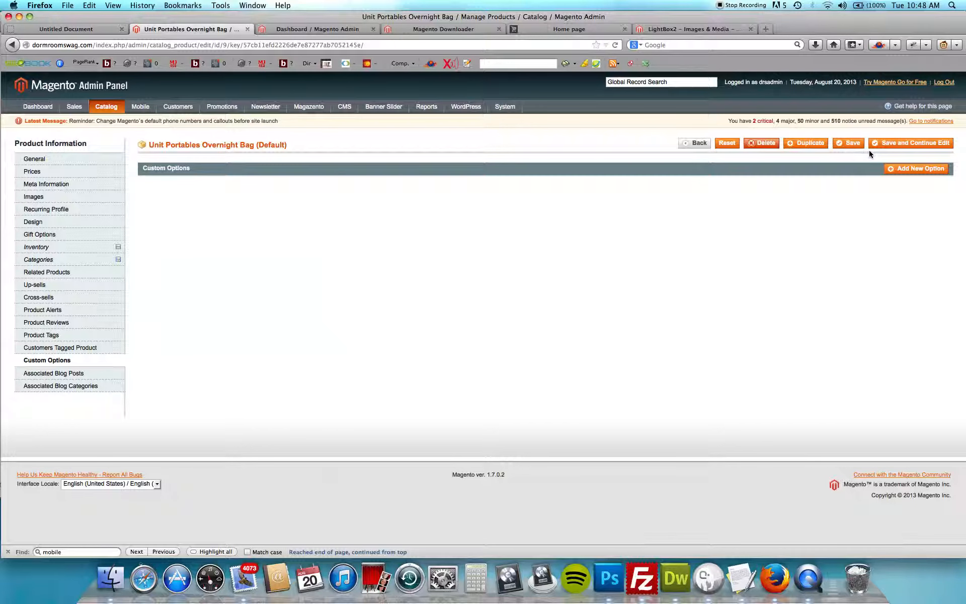
pyautogui.click(850, 144)
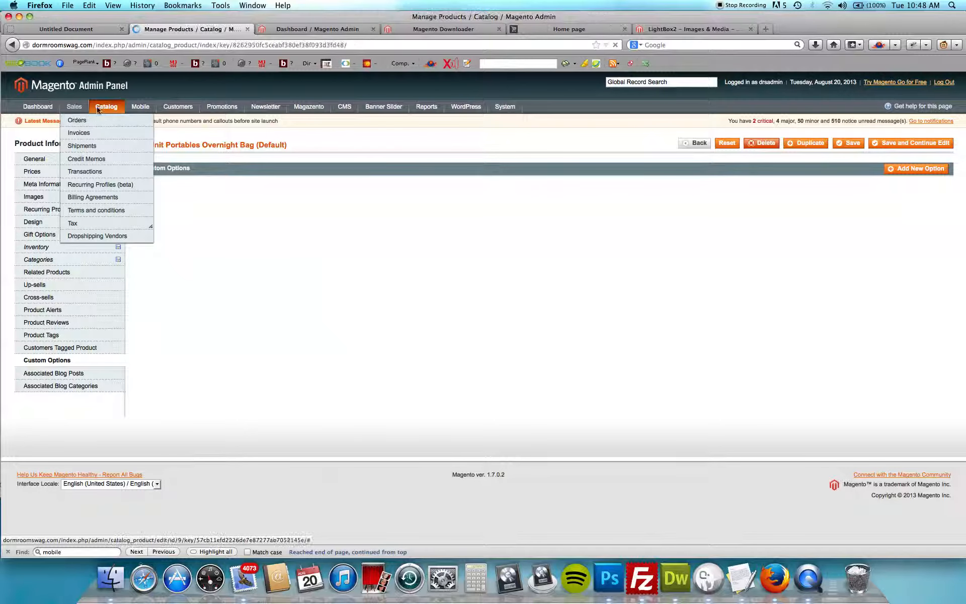
# Open category management and look through the subcategories of Books
pyautogui.moveTo(99, 110)
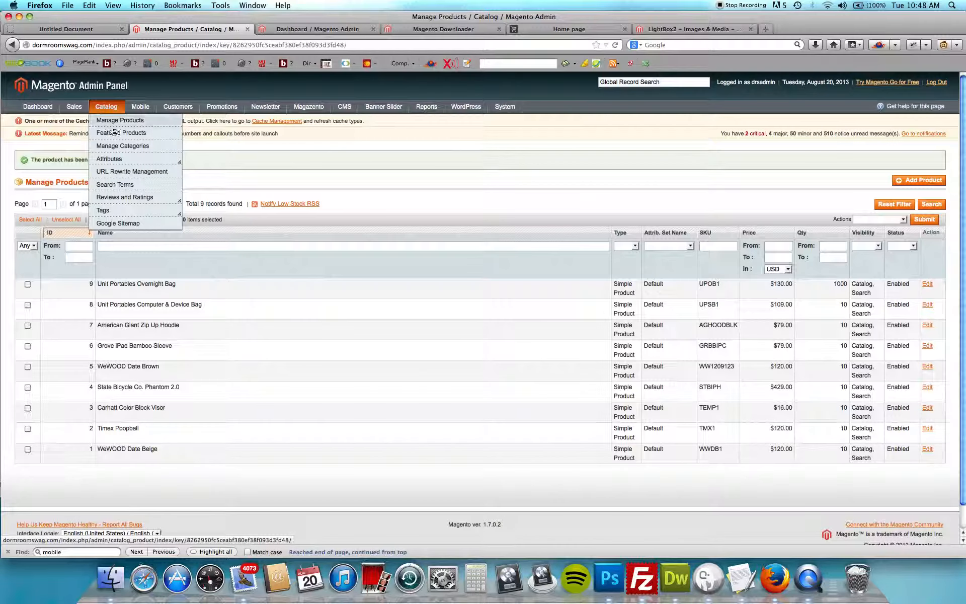
pyautogui.click(124, 147)
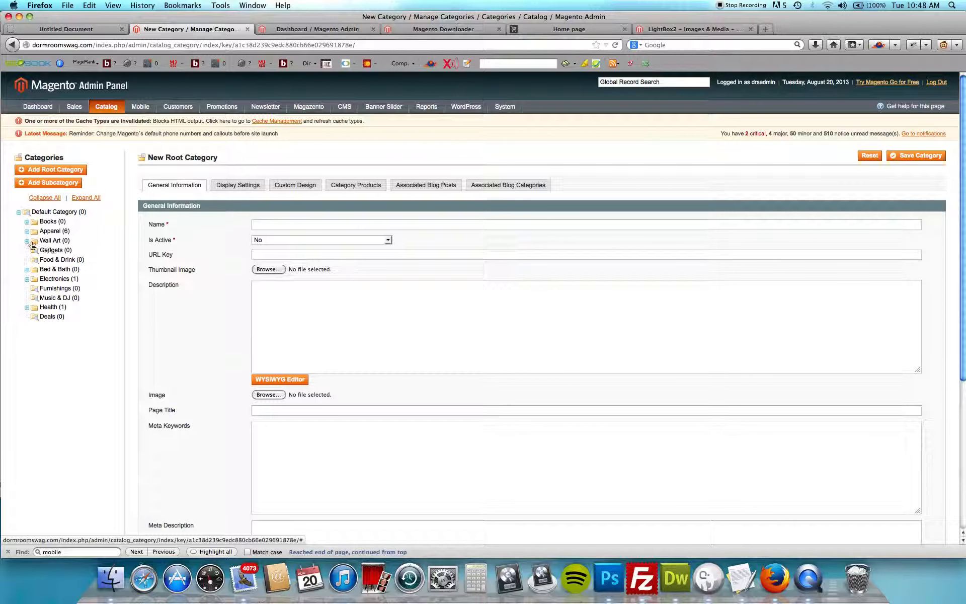
pyautogui.click(27, 223)
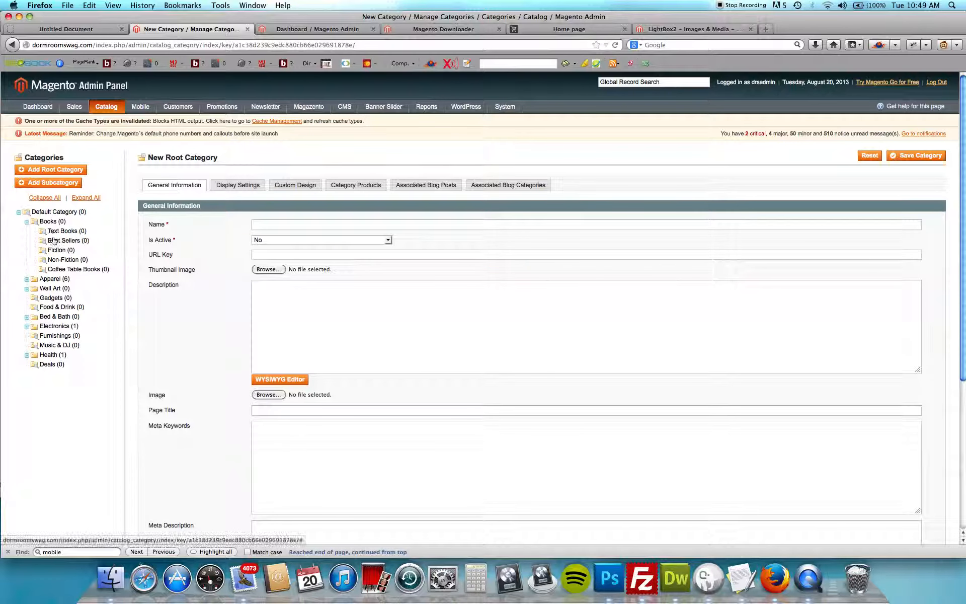
pyautogui.click(27, 224)
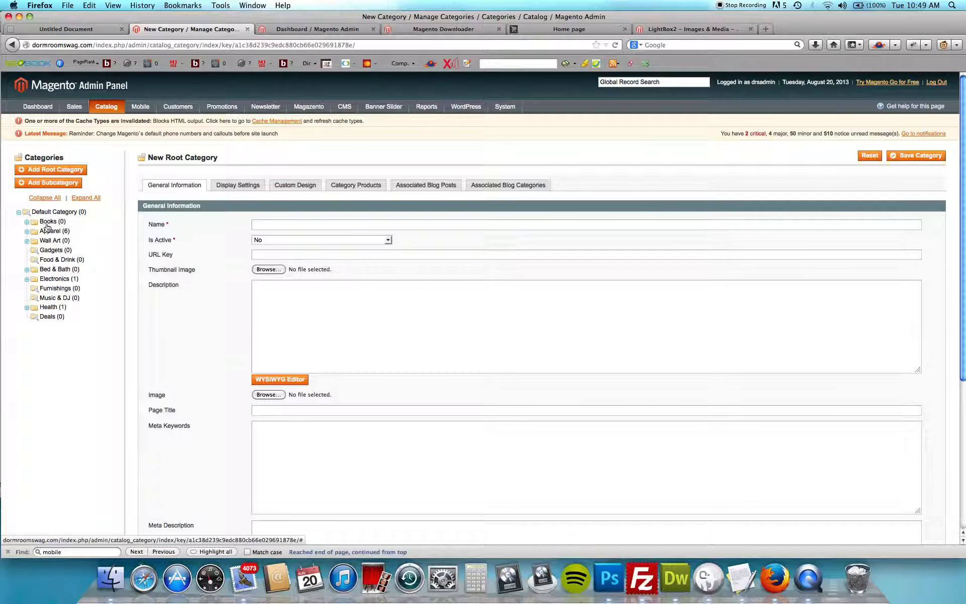
# Switch to the storefront home page and look at the categories in its navigation menu
pyautogui.click(577, 34)
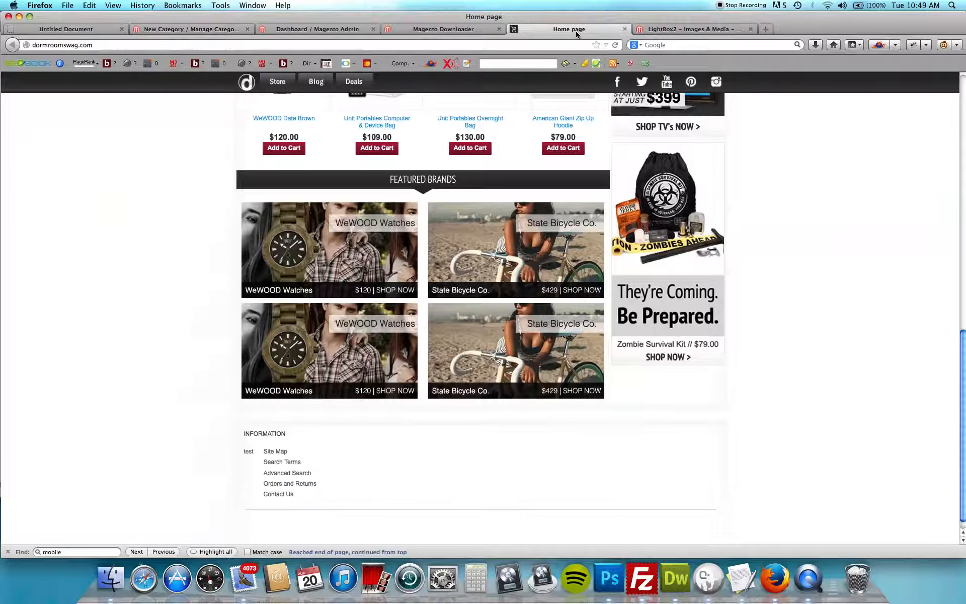
pyautogui.scroll(10, 551, 151)
pyautogui.moveTo(551, 151)
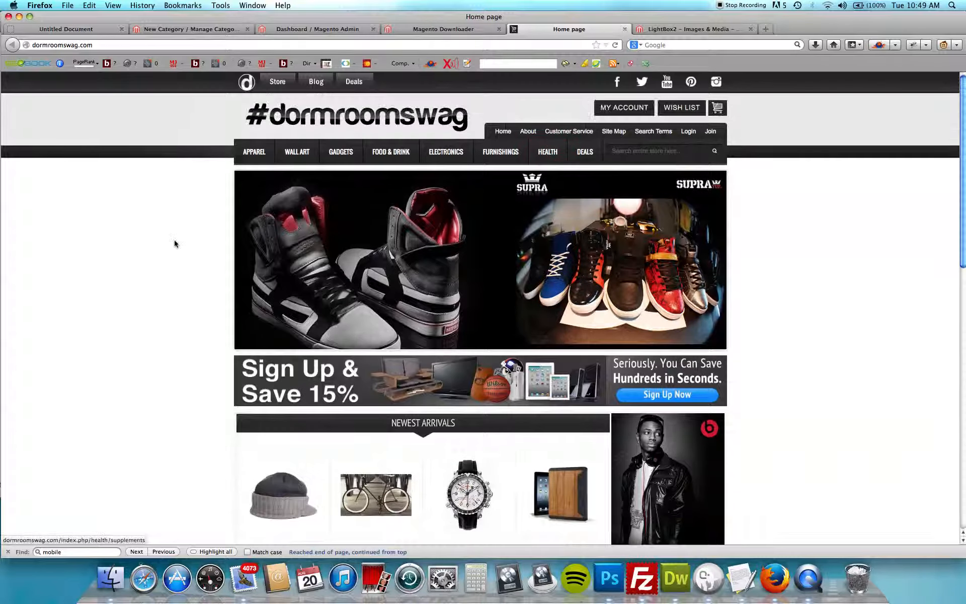
pyautogui.moveTo(249, 159)
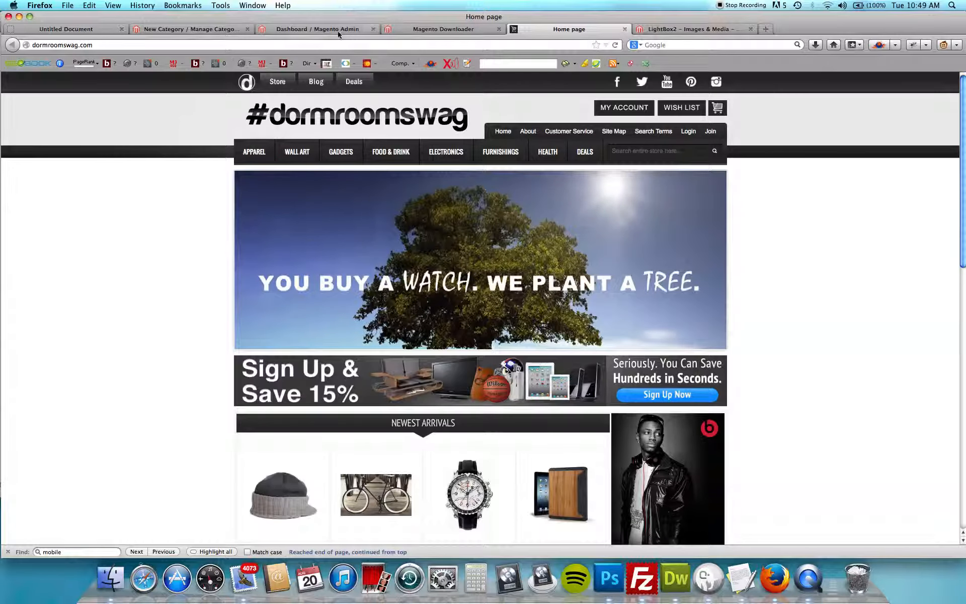
# Return to category management, open the Mens subcategory of Apparel and look over its general information
pyautogui.click(205, 30)
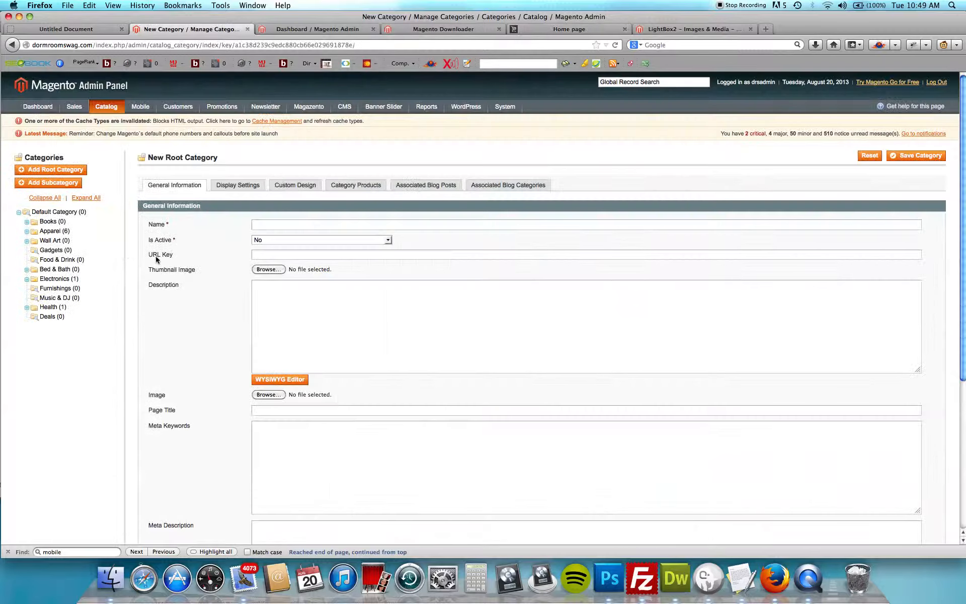
pyautogui.click(27, 230)
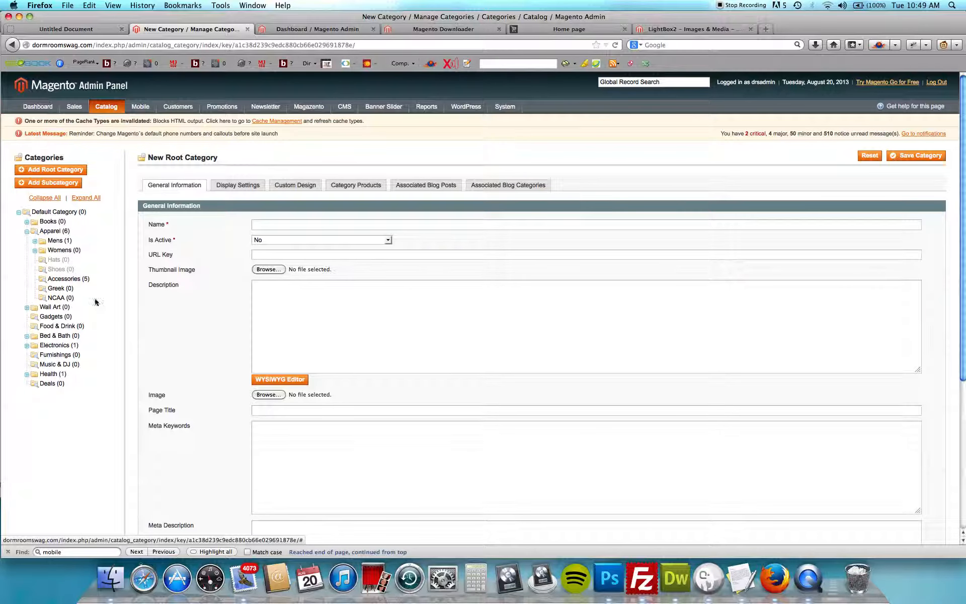
pyautogui.click(57, 241)
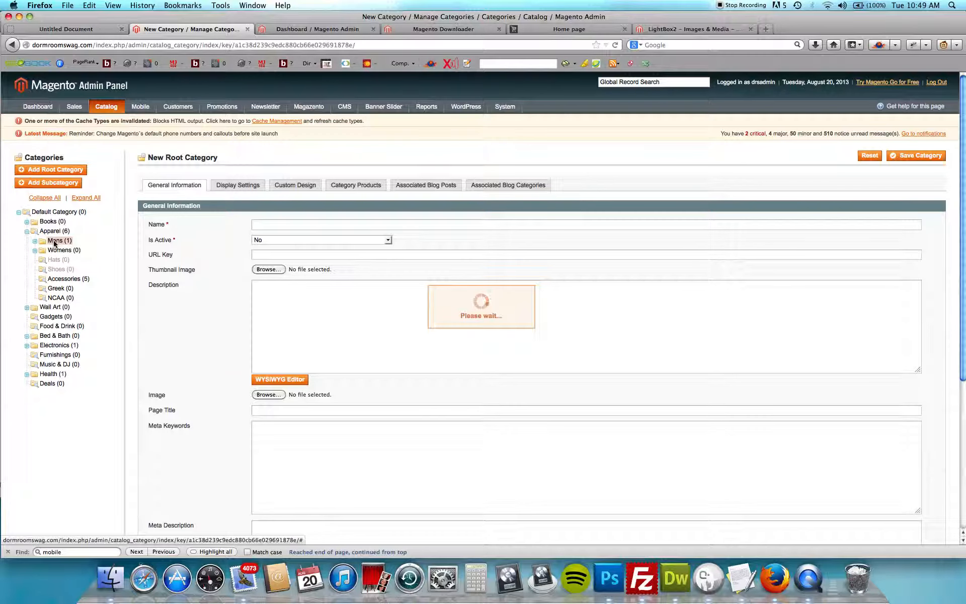
pyautogui.scroll(-5, 179, 243)
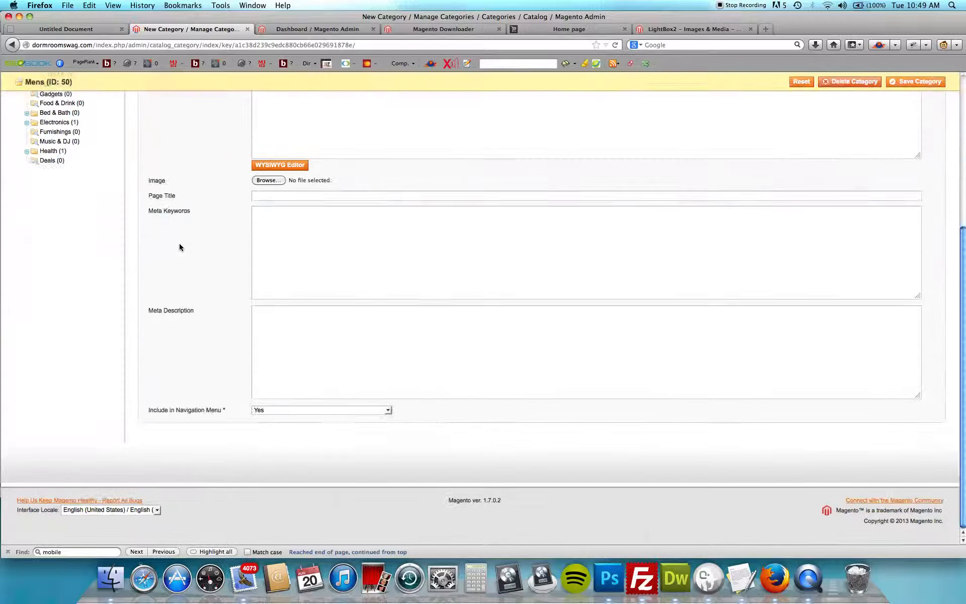
pyautogui.scroll(5, 208, 273)
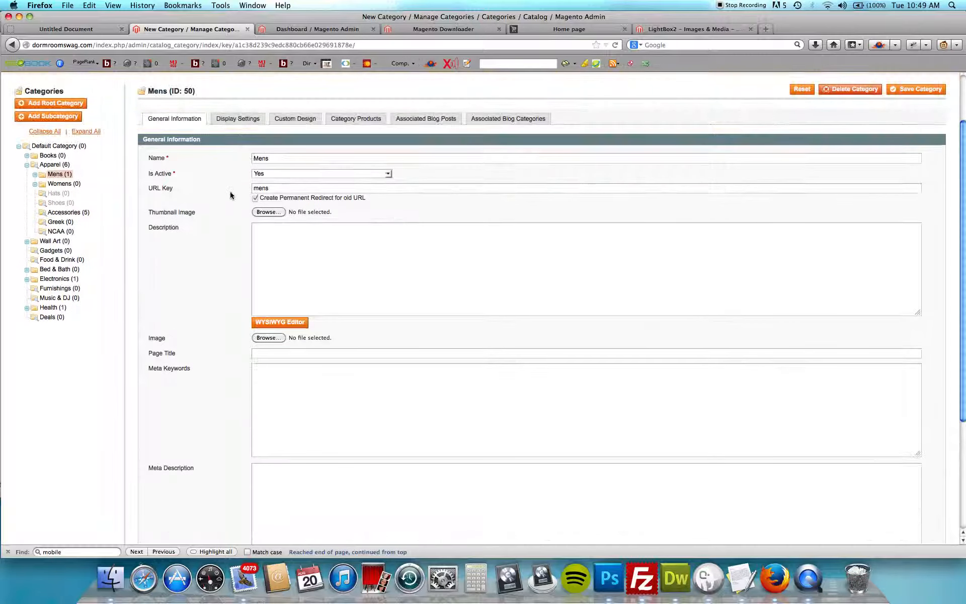
# Set the Mens category's Is Active option to No, save it, and check the Apparel menu on the storefront
pyautogui.click(267, 174)
pyautogui.click(288, 189)
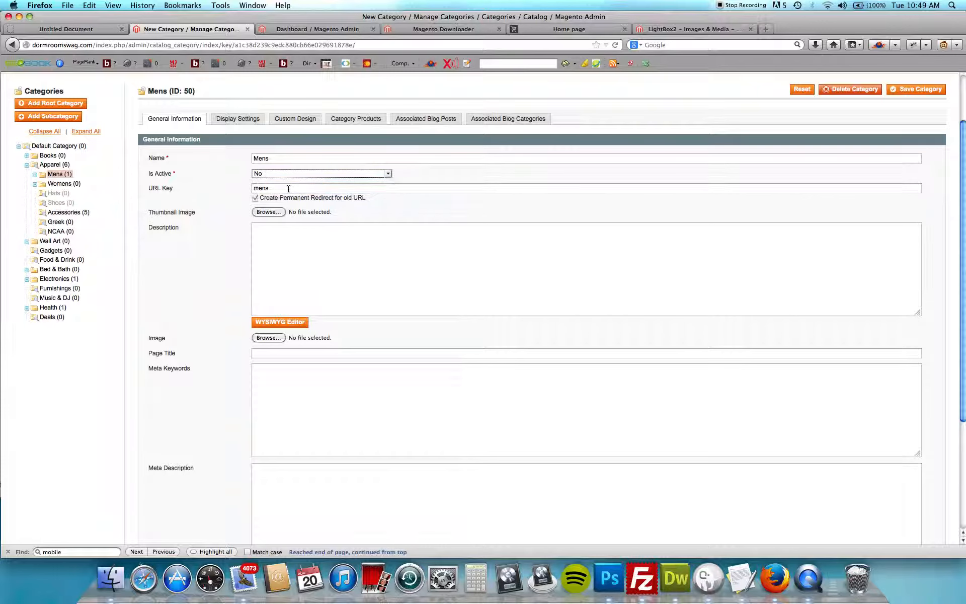
pyautogui.click(921, 91)
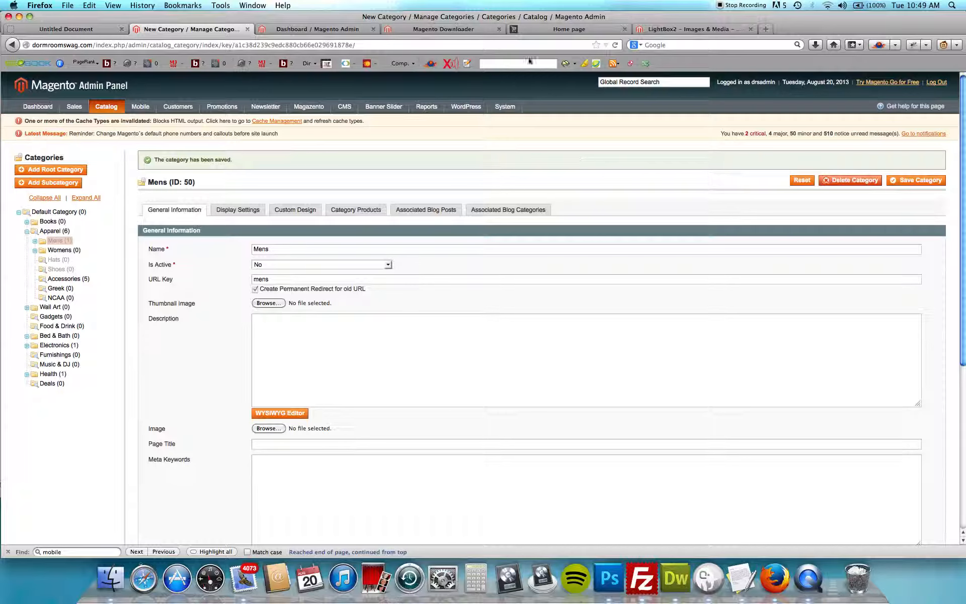
pyautogui.click(516, 35)
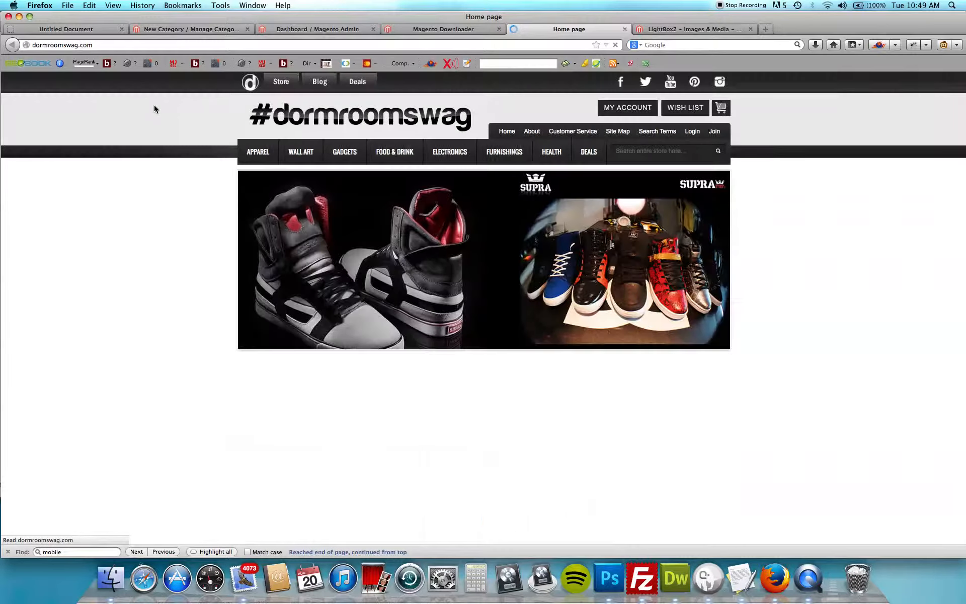
pyautogui.moveTo(264, 189)
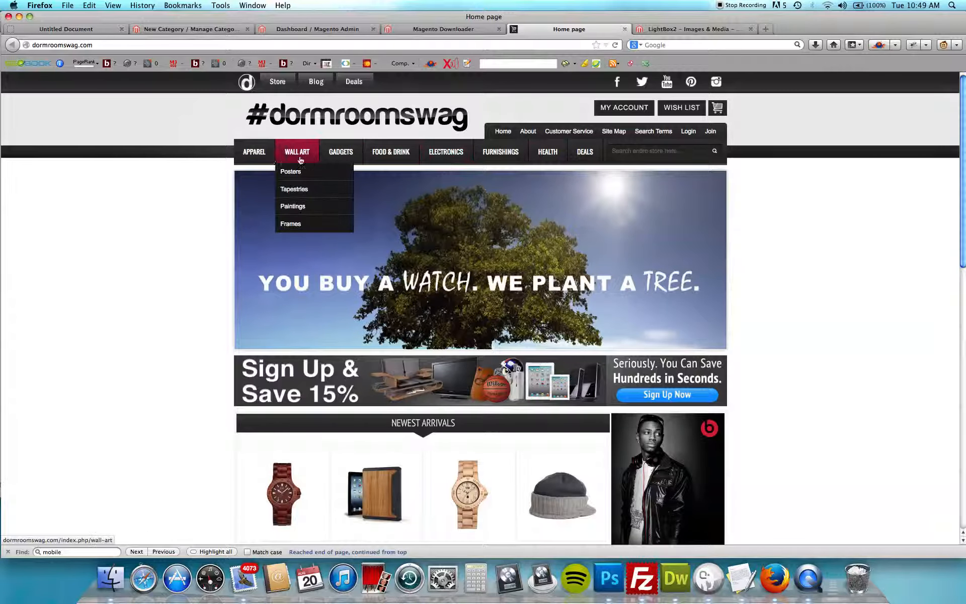
# Return to the Mens category, set its Is Active option to Yes and save the category
pyautogui.click(220, 26)
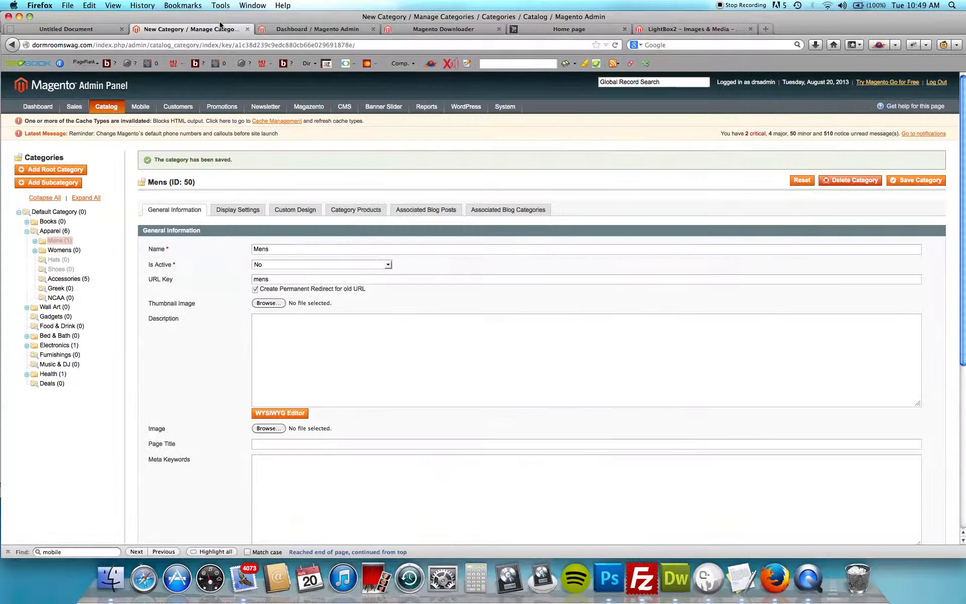
pyautogui.click(290, 267)
pyautogui.click(289, 275)
pyautogui.click(942, 181)
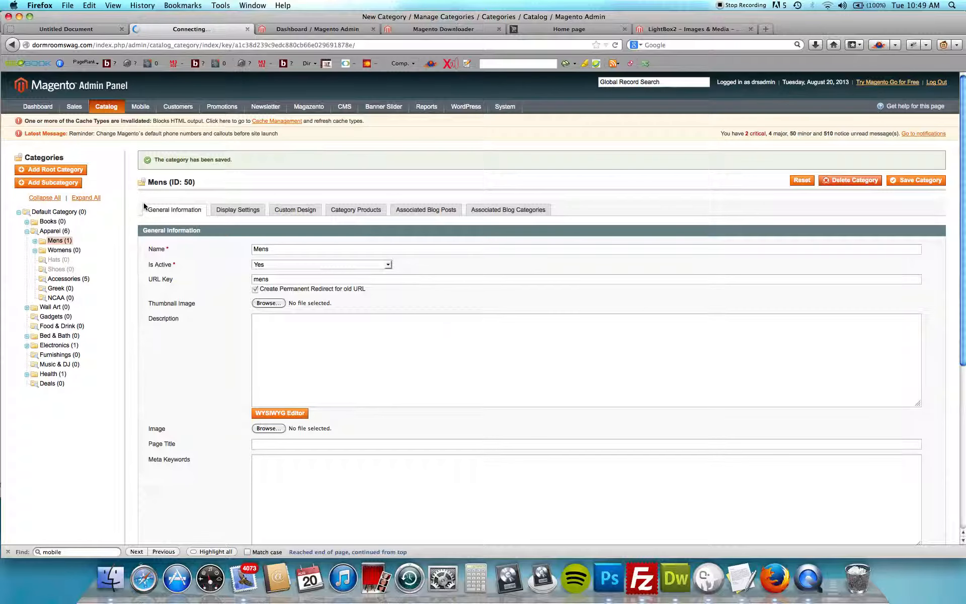
# Review the Mens category's name, URL key, page title, meta fields and navigation menu option
pyautogui.scroll(-2, 132, 214)
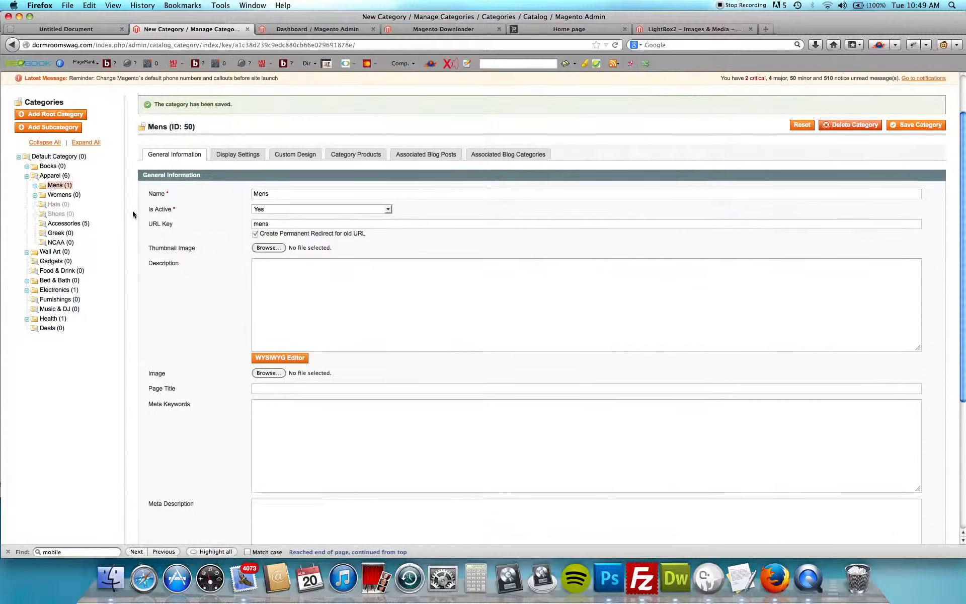
pyautogui.doubleClick(270, 194)
pyautogui.click(268, 224)
pyautogui.scroll(-3, 268, 226)
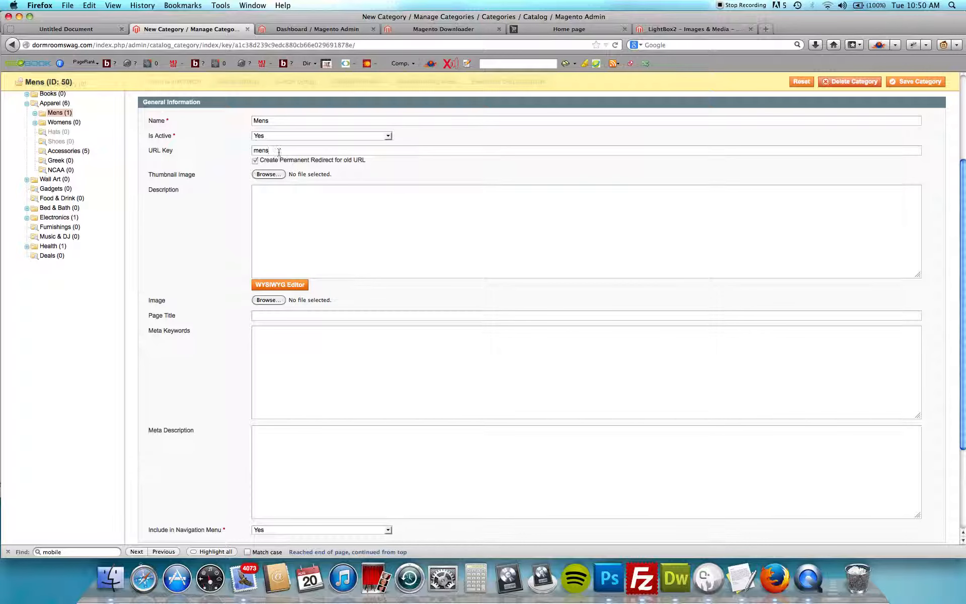
pyautogui.scroll(-1, 278, 150)
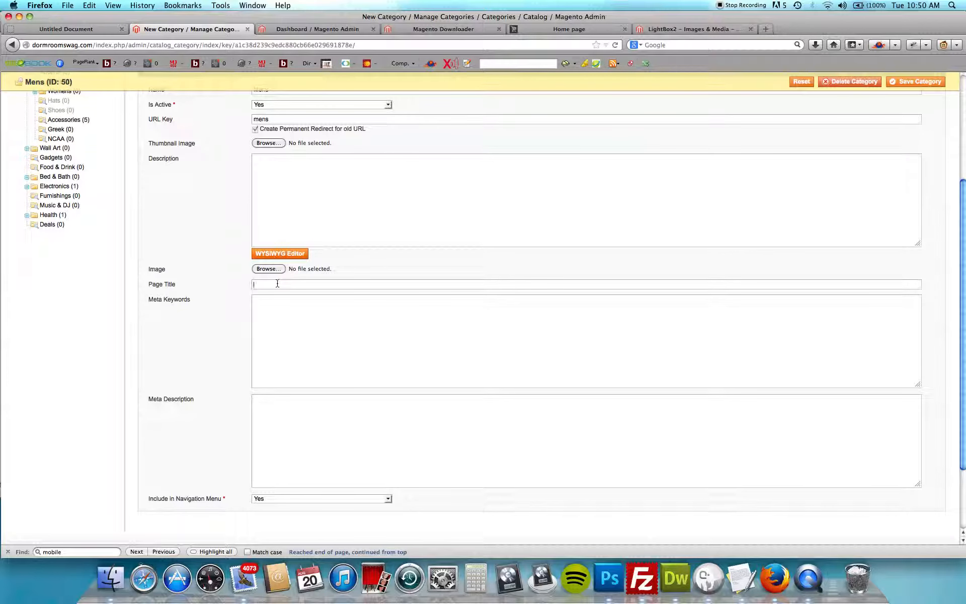
pyautogui.scroll(2, 251, 282)
pyautogui.scroll(-4, 207, 132)
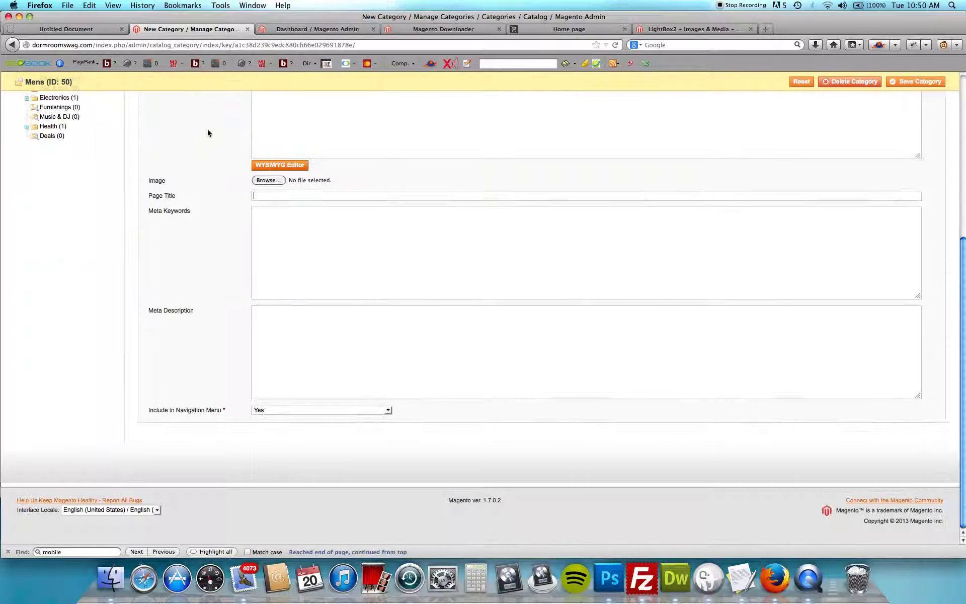
pyautogui.click(271, 411)
pyautogui.click(270, 414)
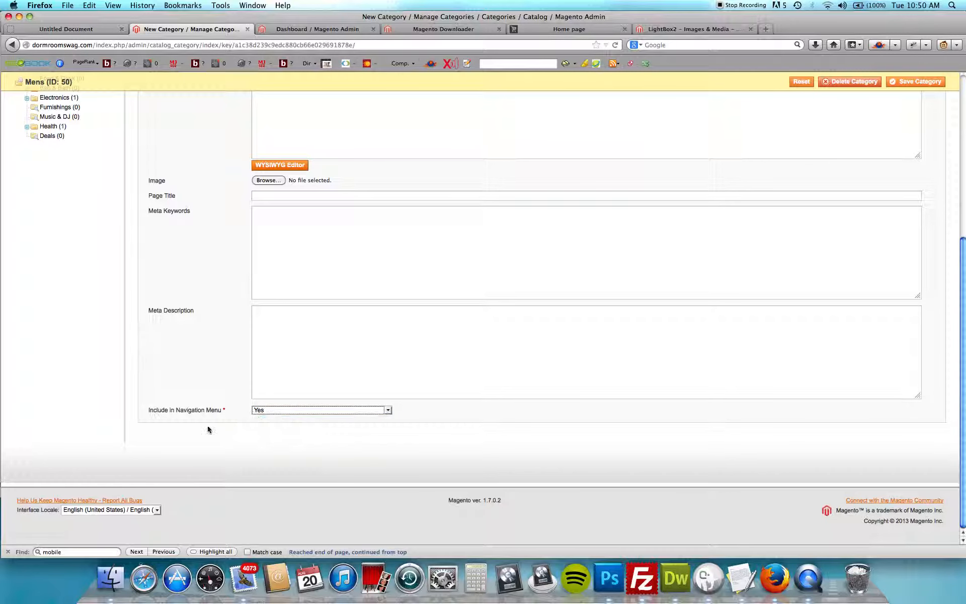
pyautogui.scroll(4, 209, 396)
pyautogui.scroll(3, 210, 396)
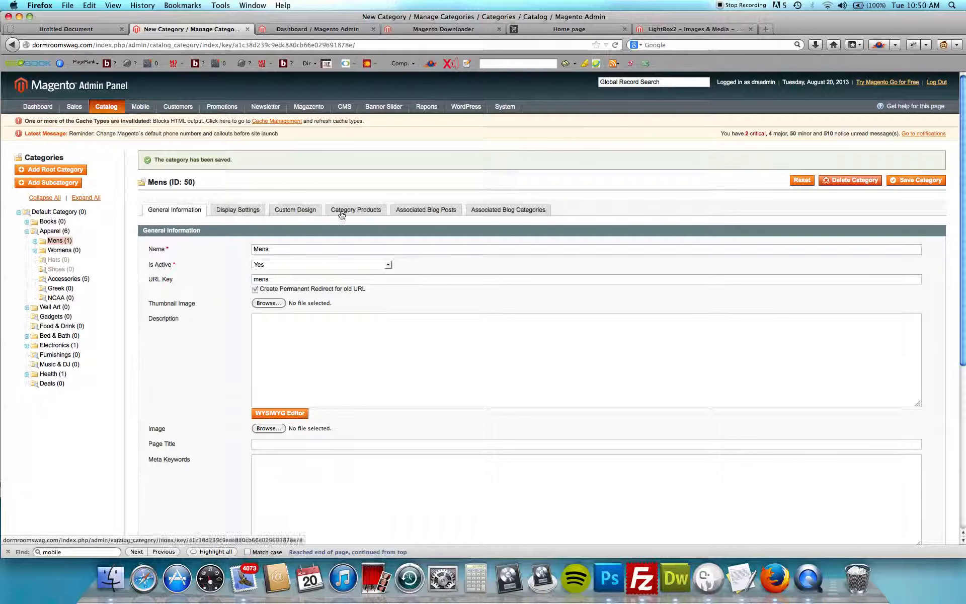
# Look at the Mens category's display mode choices, save the category and collapse the Apparel branch
pyautogui.click(239, 211)
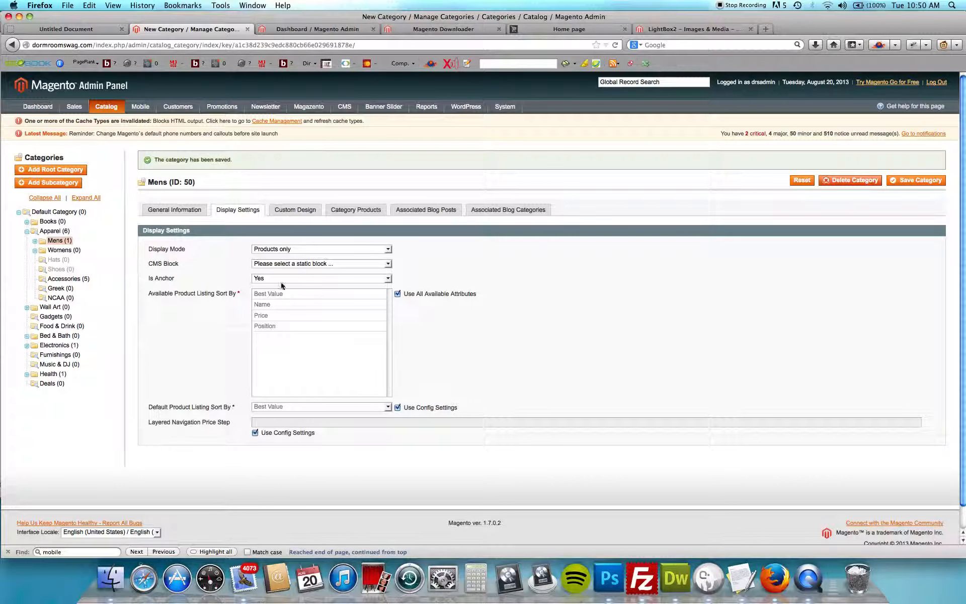
pyautogui.click(302, 250)
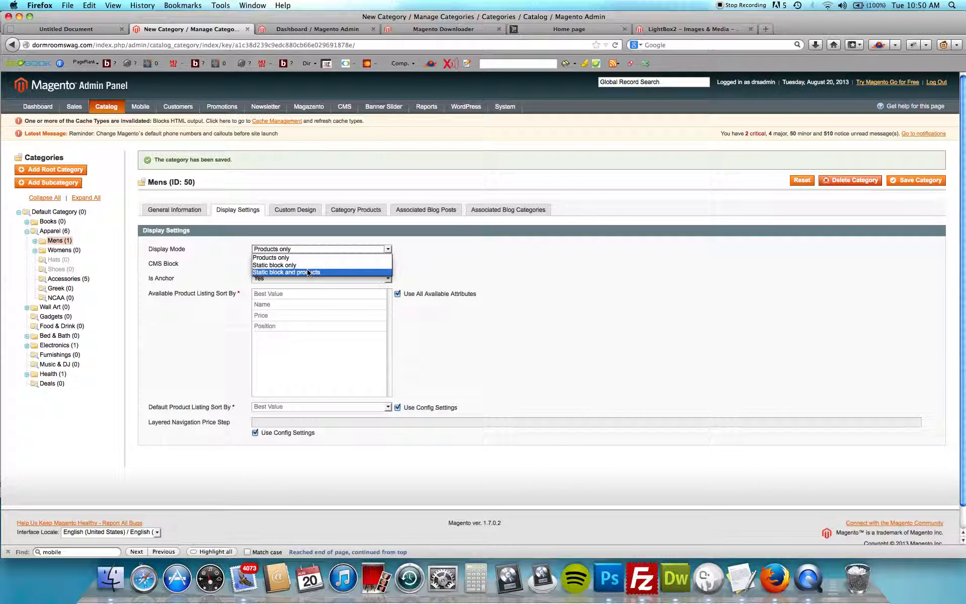
pyautogui.press('Escape')
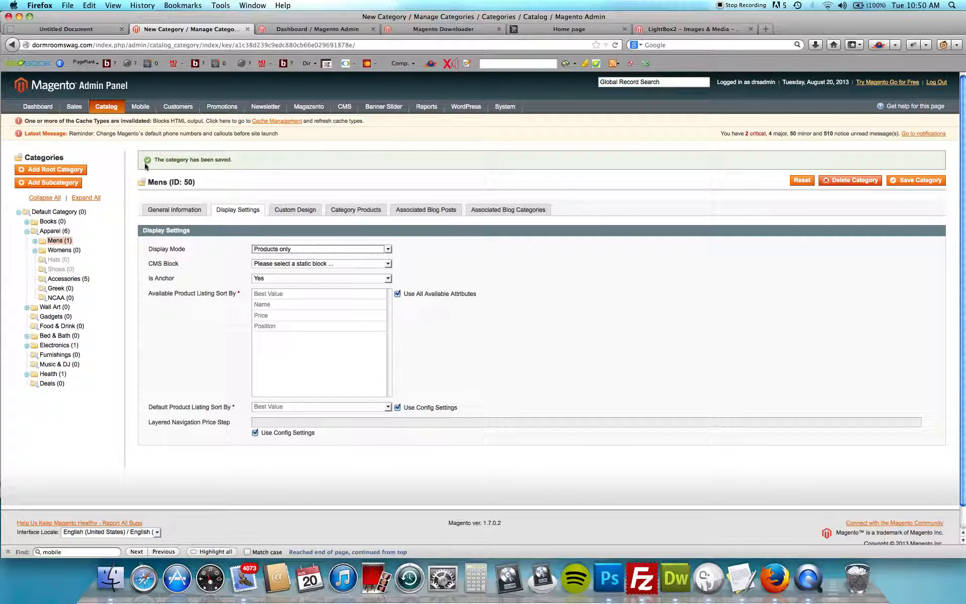
pyautogui.click(921, 180)
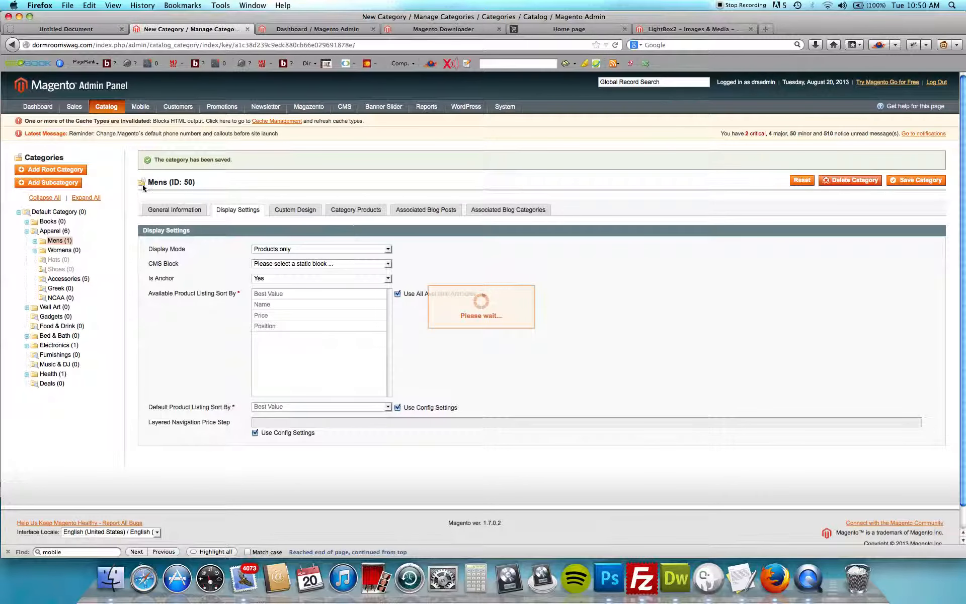
pyautogui.click(26, 231)
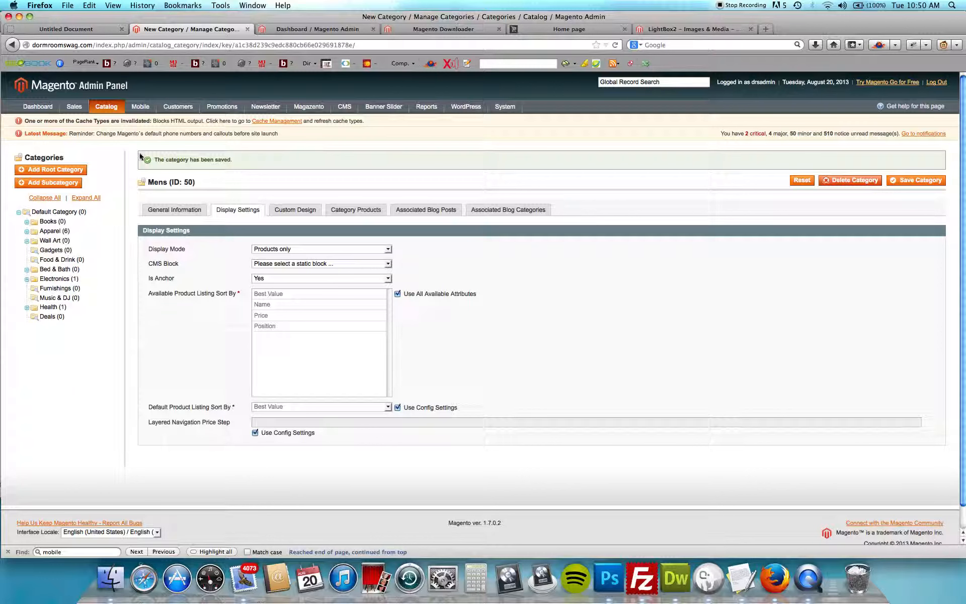
# Open the shopping cart price rules and open the TEST COUPON rule for editing
pyautogui.moveTo(122, 112)
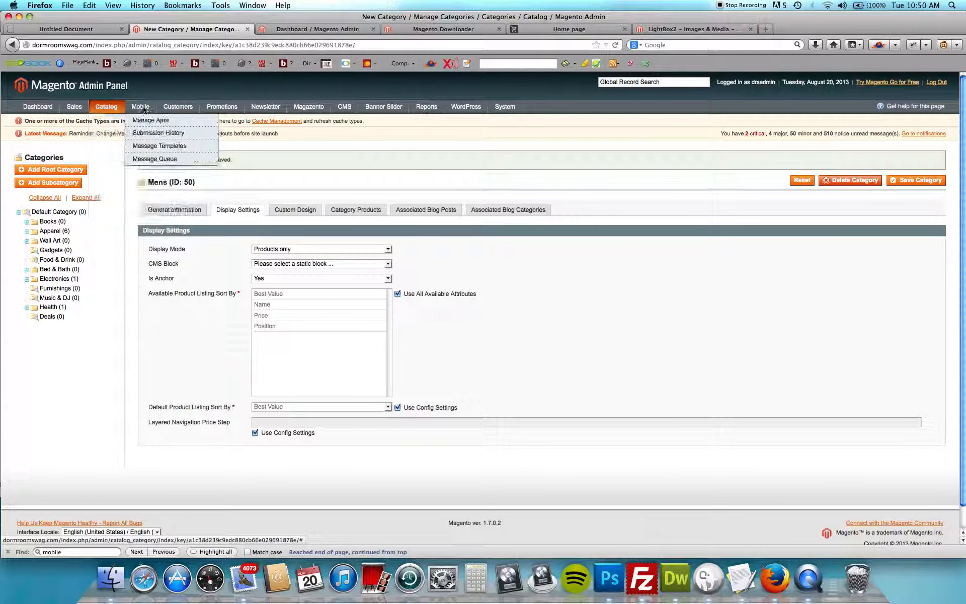
pyautogui.moveTo(204, 106)
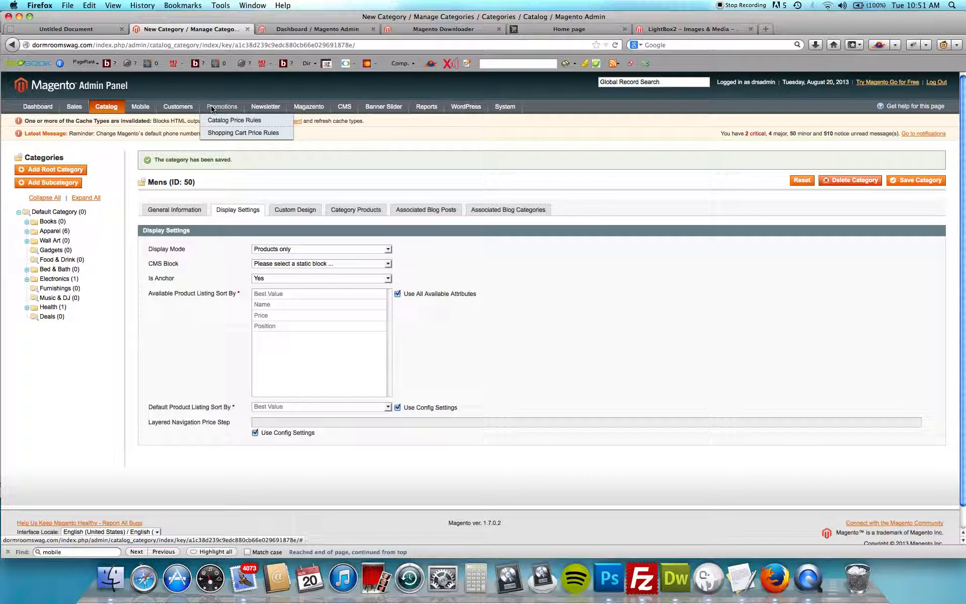
pyautogui.click(228, 133)
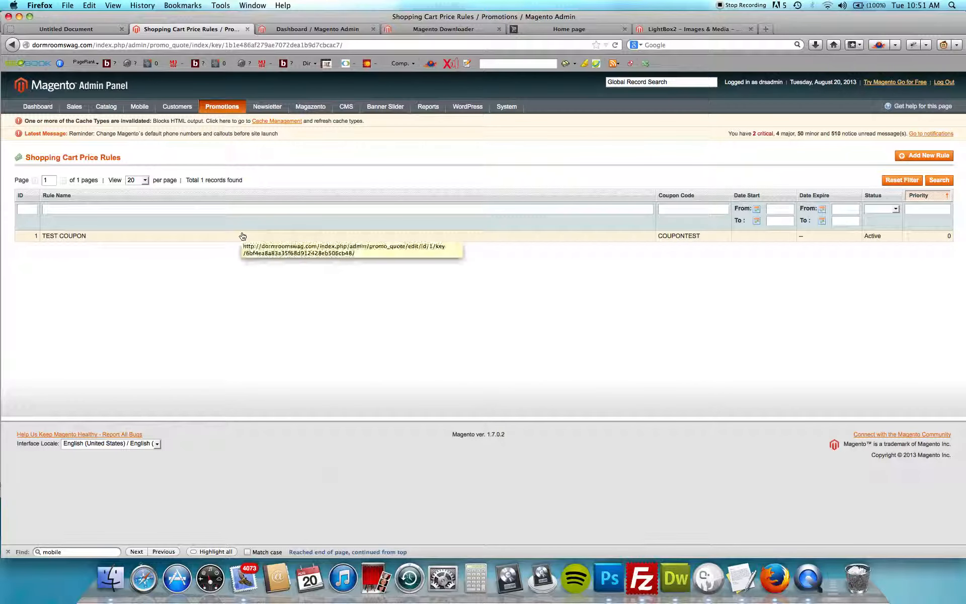
pyautogui.click(242, 236)
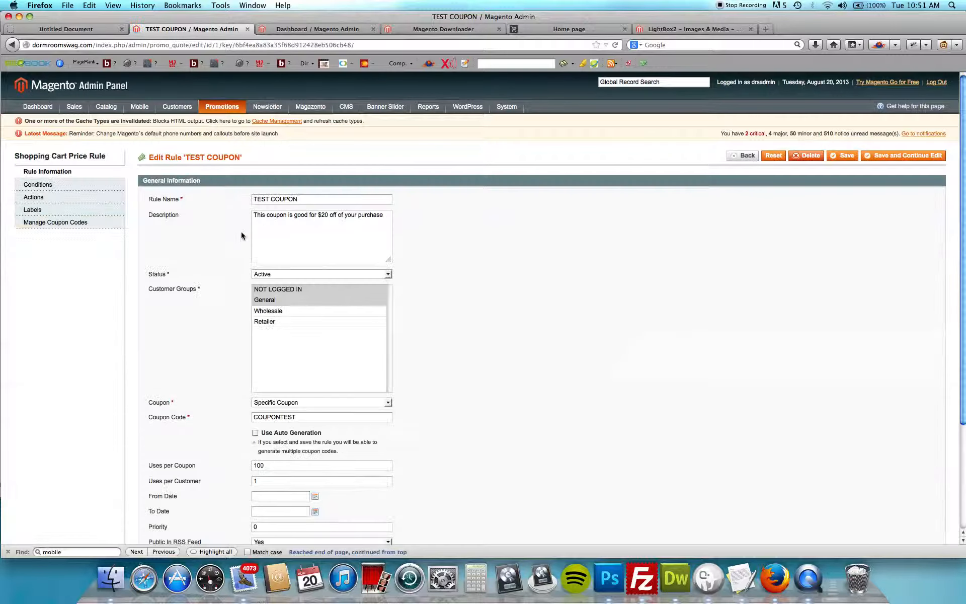
# Review the coupon rule's name, description, status and customer groups, keeping the status Active
pyautogui.moveTo(319, 199); pyautogui.dragTo(215, 196)
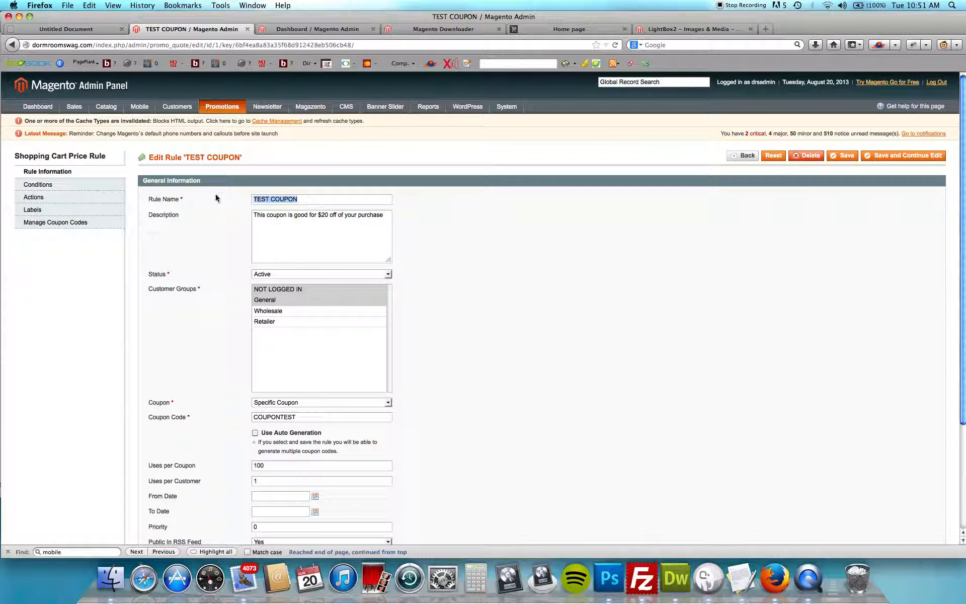
pyautogui.click(336, 228)
pyautogui.scroll(-3, 180, 207)
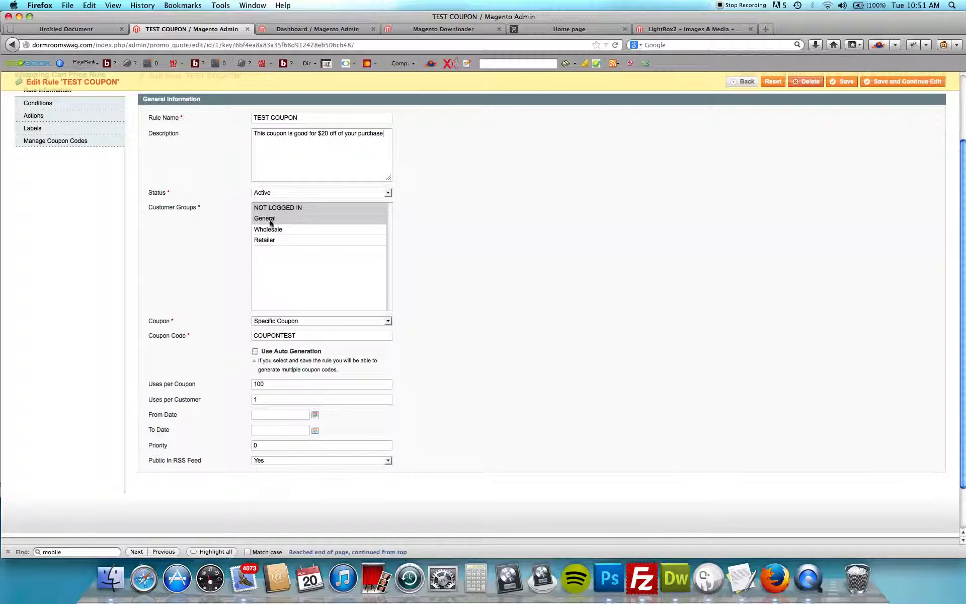
pyautogui.click(313, 192)
pyautogui.click(305, 202)
pyautogui.scroll(-2, 135, 330)
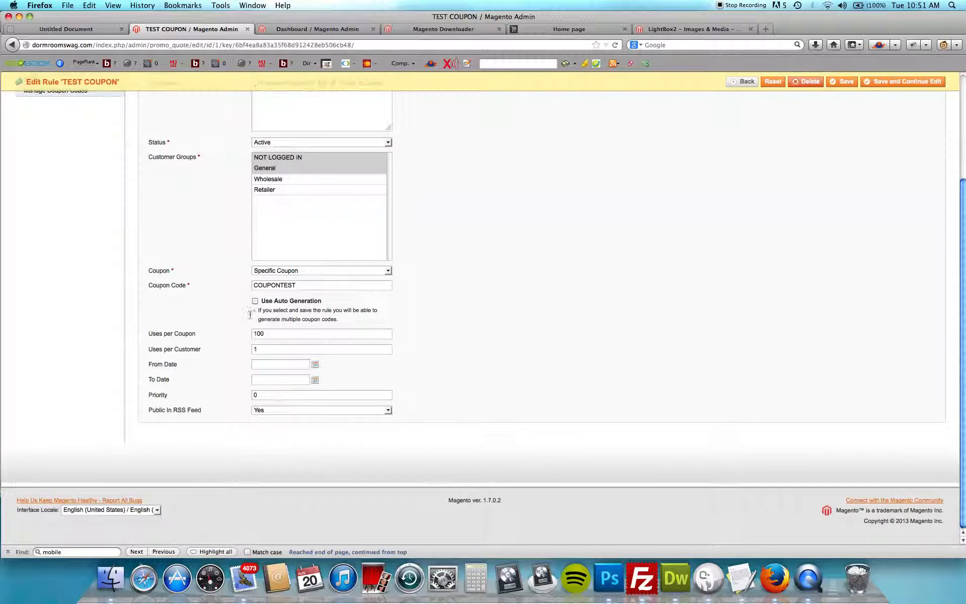
# Examine the rule's coupon type, coupon code, uses per customer and start date, keeping Specific Coupon selected
pyautogui.click(366, 271)
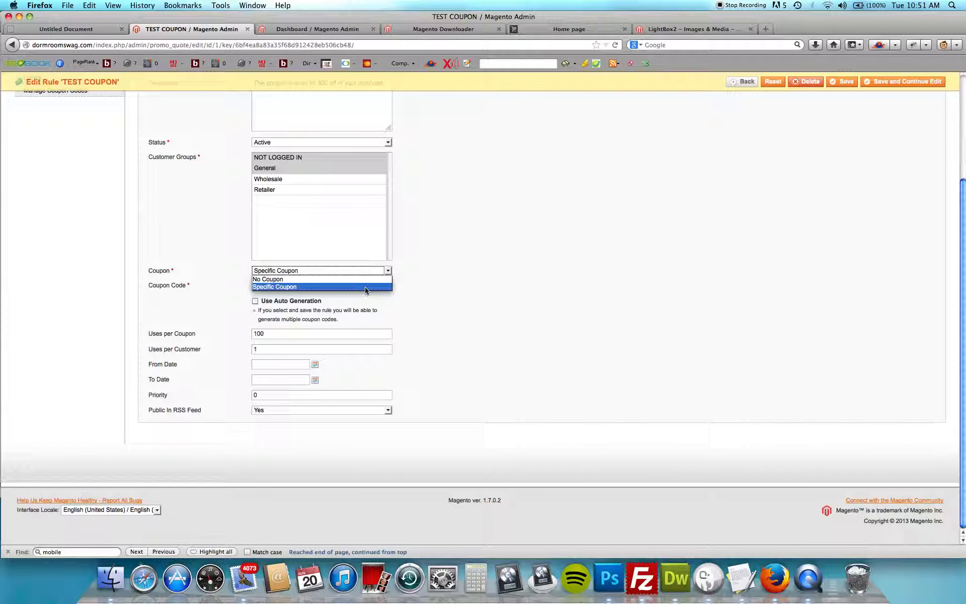
pyautogui.click(366, 289)
pyautogui.doubleClick(325, 284)
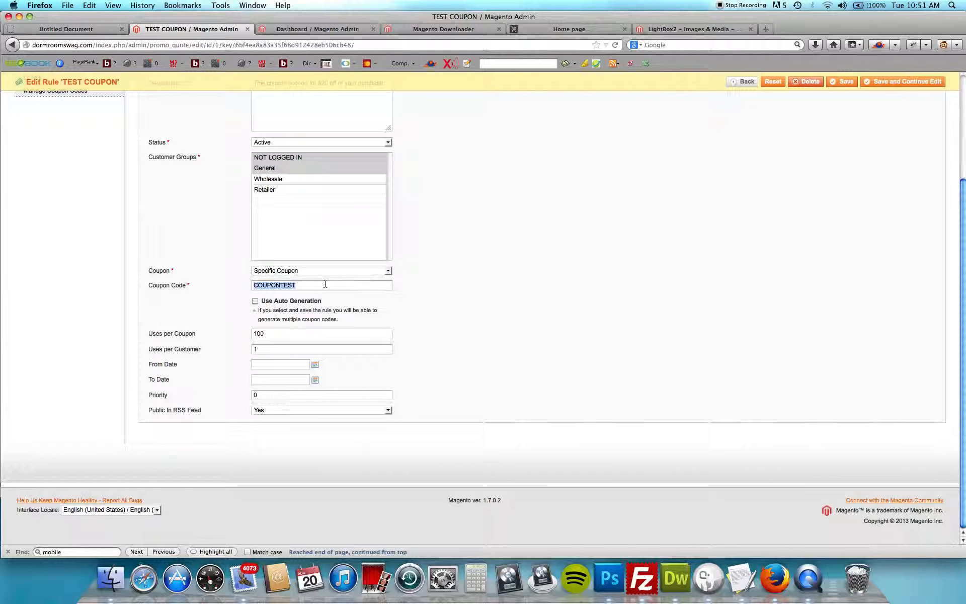
pyautogui.click(173, 277)
pyautogui.click(213, 351)
pyautogui.moveTo(270, 352); pyautogui.dragTo(224, 352)
pyautogui.press('Escape')
pyautogui.press('Tab')
pyautogui.scroll(5, 314, 376)
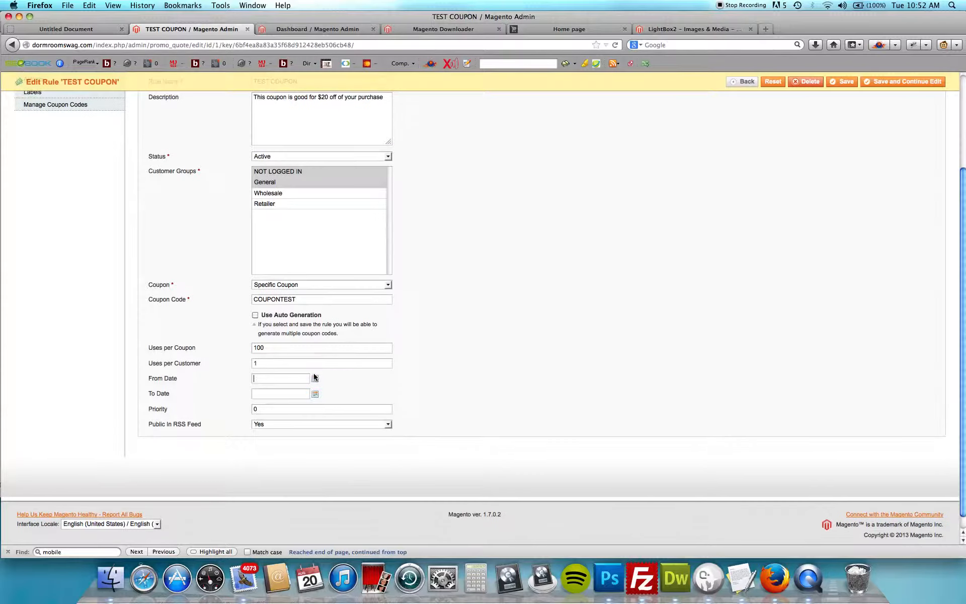
# Review the coupon rule's conditions, focusing on the subtotal condition
pyautogui.click(69, 185)
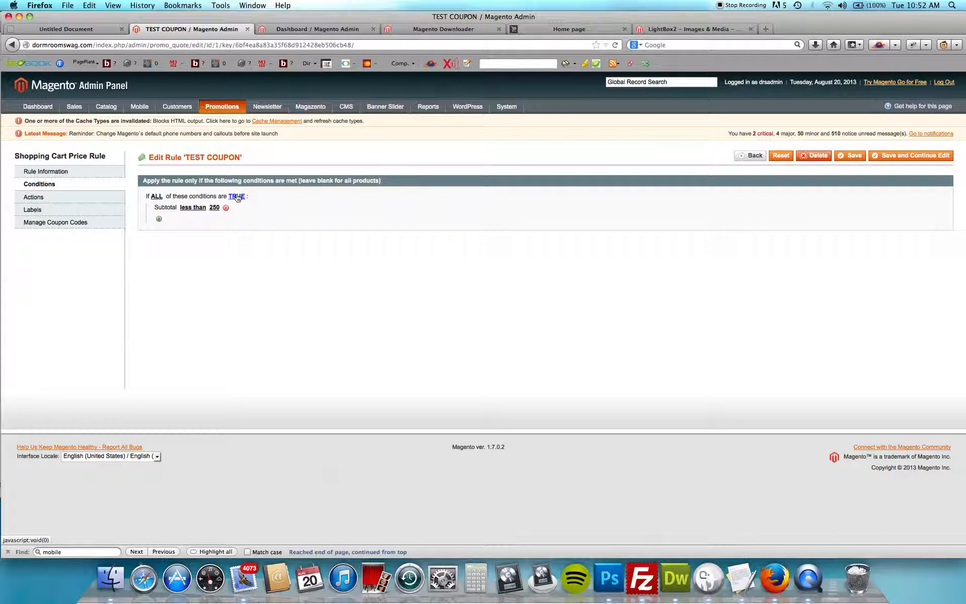
pyautogui.moveTo(155, 208); pyautogui.dragTo(176, 208)
pyautogui.click(271, 287)
# Examine the discount types available in the coupon rule's actions, keeping Fixed amount discount for whole cart selected
pyautogui.click(102, 202)
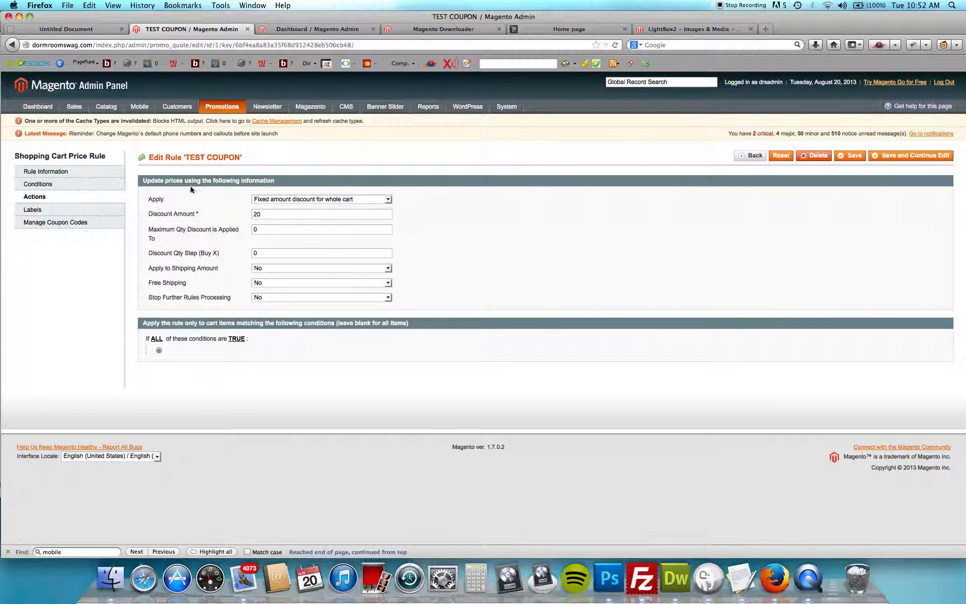
pyautogui.moveTo(206, 199); pyautogui.dragTo(149, 202)
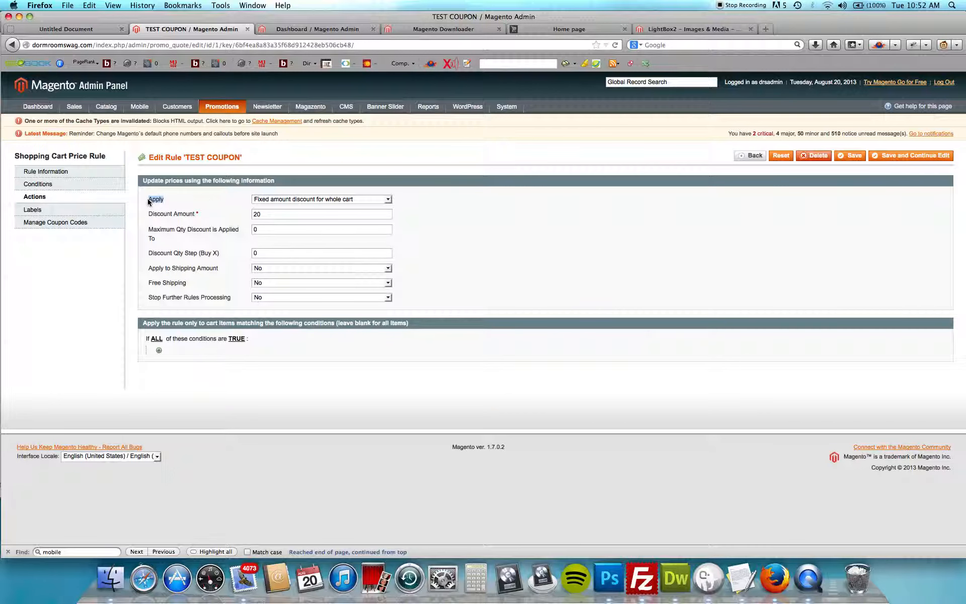
pyautogui.click(331, 199)
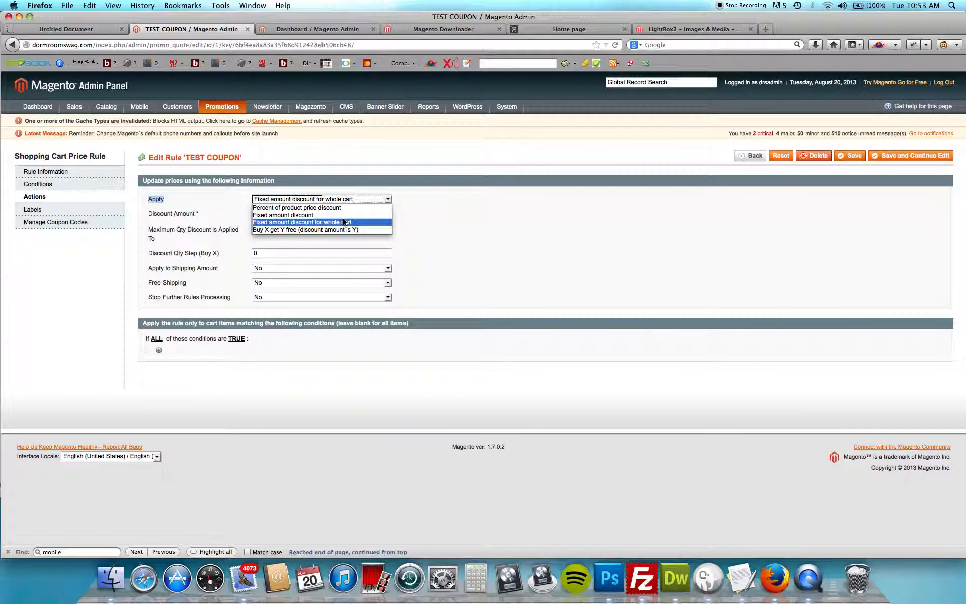
pyautogui.click(343, 222)
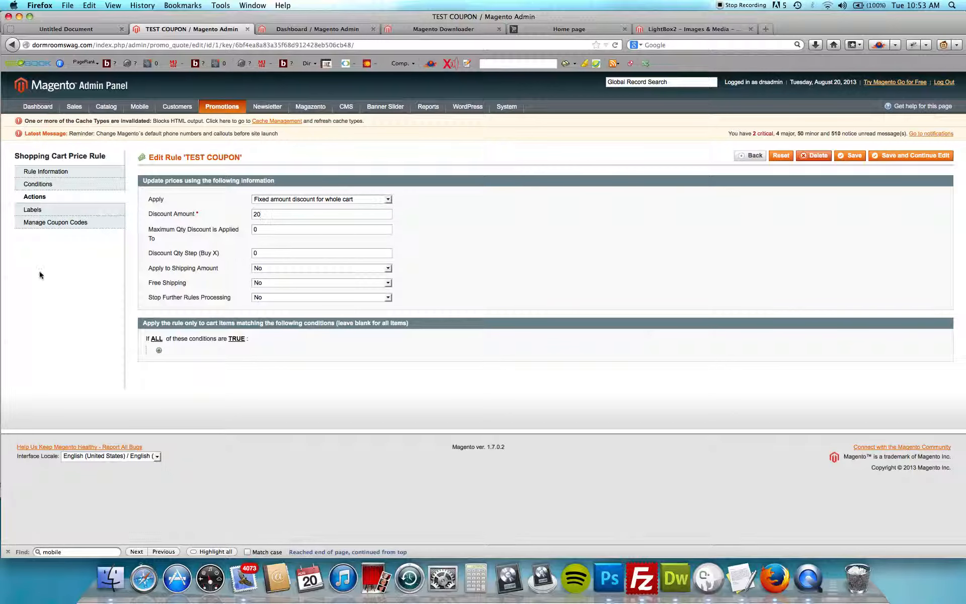
# Look back through the rule's coupon codes, labels, actions, conditions and general information, and save the coupon rule
pyautogui.click(89, 222)
pyautogui.click(94, 207)
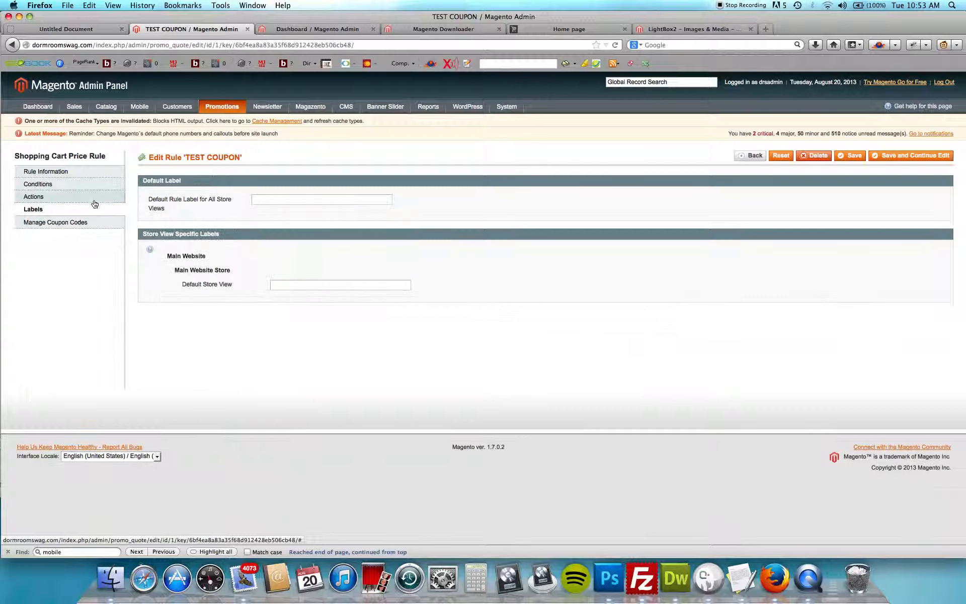
pyautogui.click(94, 198)
pyautogui.click(97, 183)
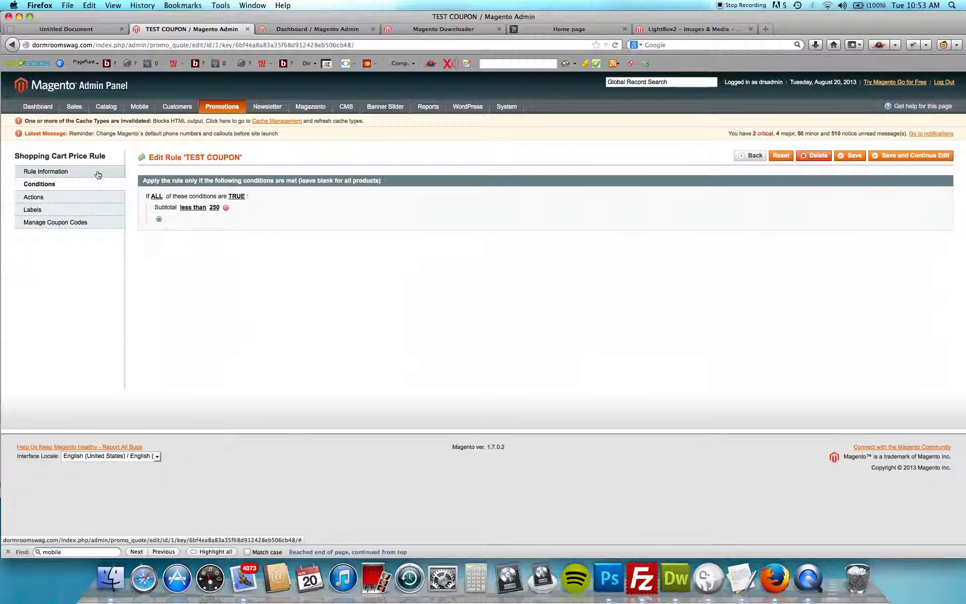
pyautogui.click(98, 173)
pyautogui.click(845, 155)
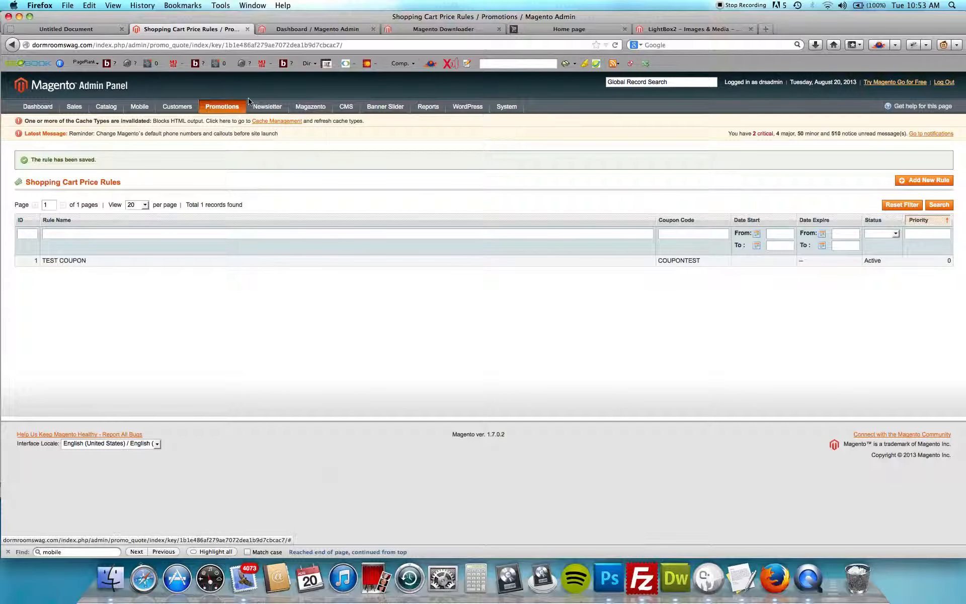
# Open the list of CMS static blocks
pyautogui.moveTo(295, 105)
pyautogui.moveTo(349, 110)
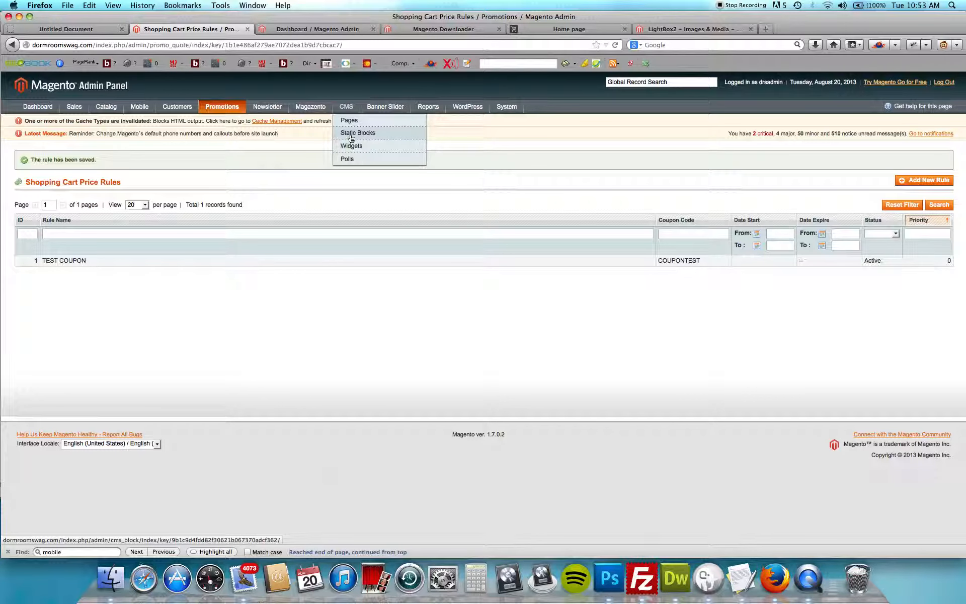
pyautogui.click(351, 133)
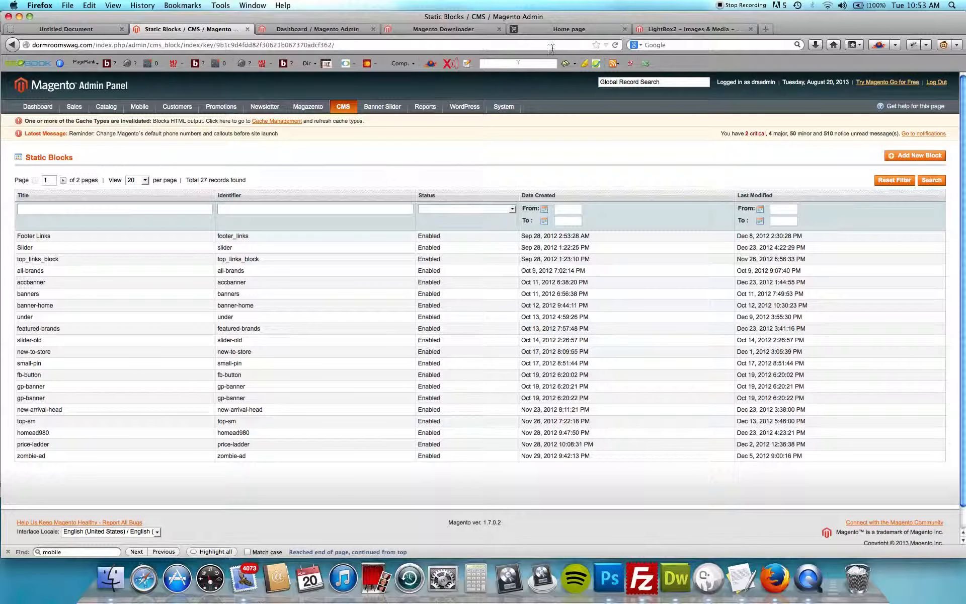
# Examine the storefront home page's slider, promotional banners, newest arrivals and featured brands to see where static blocks are used
pyautogui.click(559, 34)
pyautogui.scroll(-1, 503, 177)
pyautogui.scroll(1, 502, 177)
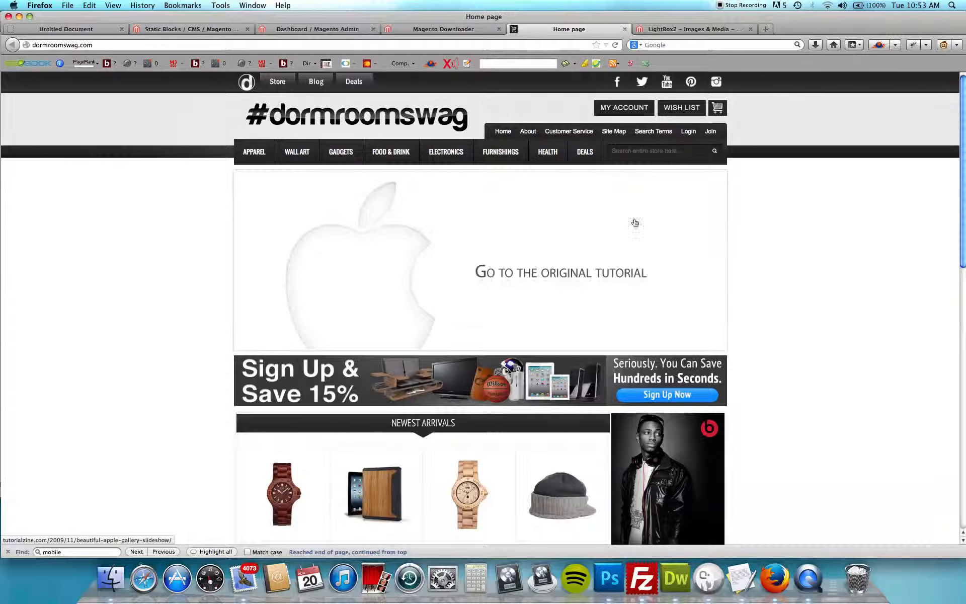
pyautogui.scroll(-5, 377, 231)
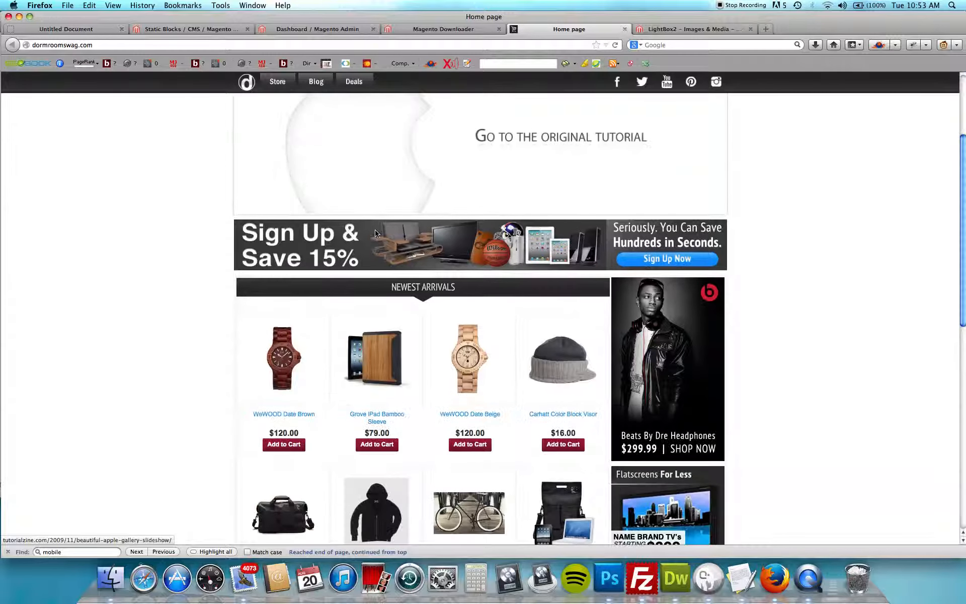
pyautogui.scroll(-5, 539, 241)
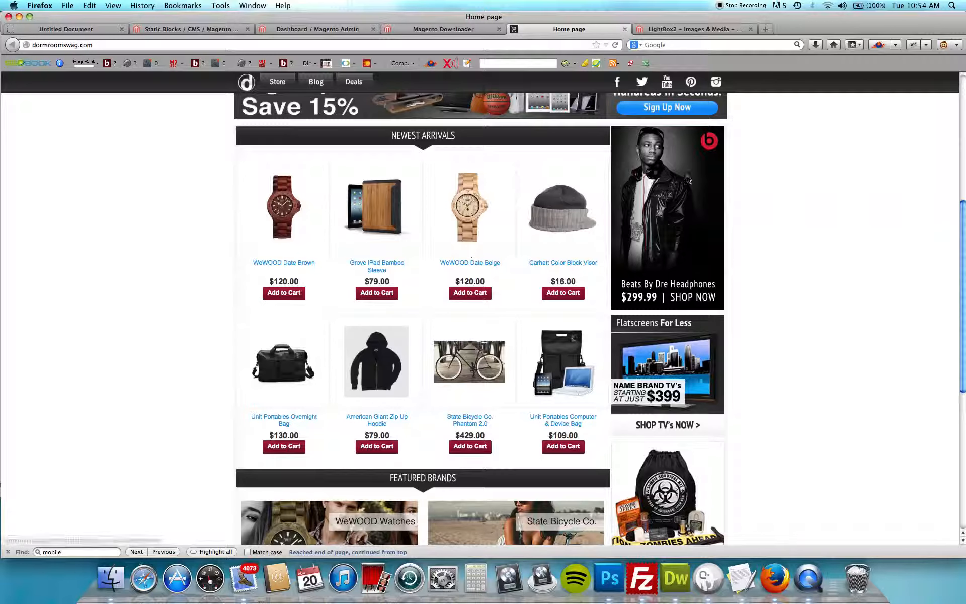
pyautogui.scroll(-8, 705, 382)
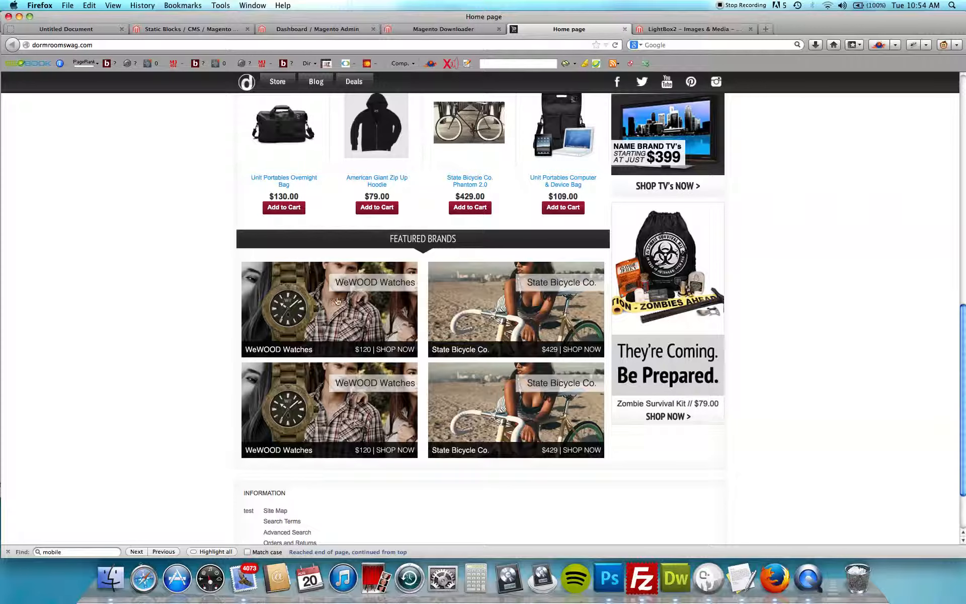
pyautogui.click(387, 347)
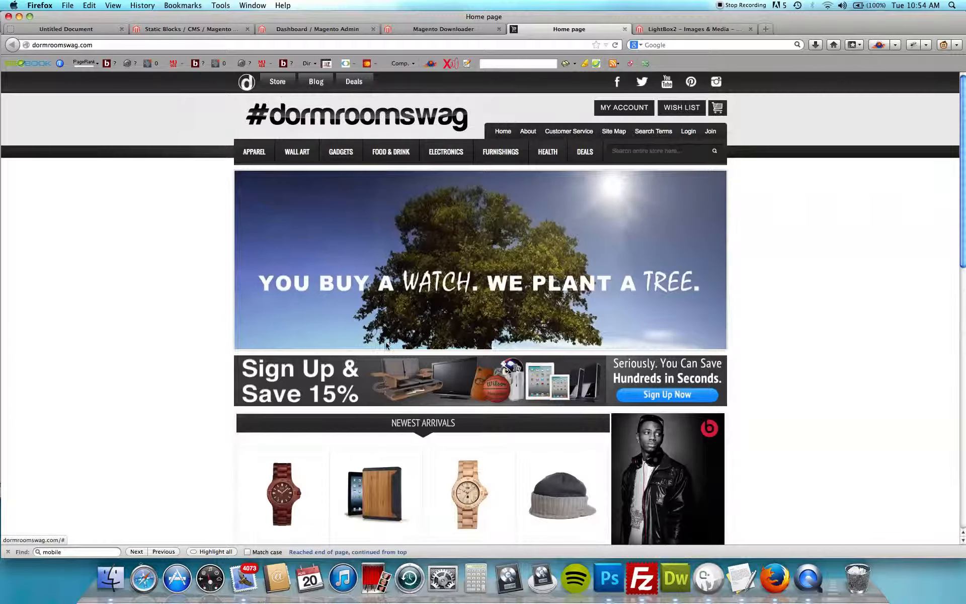
# Open the Slider static block and view its content in the visual editor and back as HTML code
pyautogui.click(194, 29)
pyautogui.scroll(-1, 326, 351)
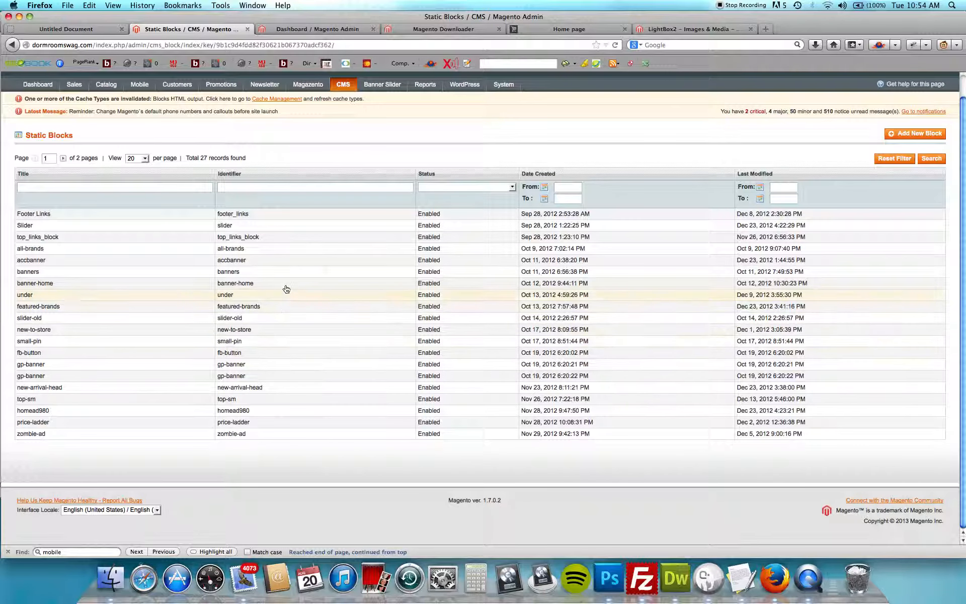
pyautogui.click(291, 226)
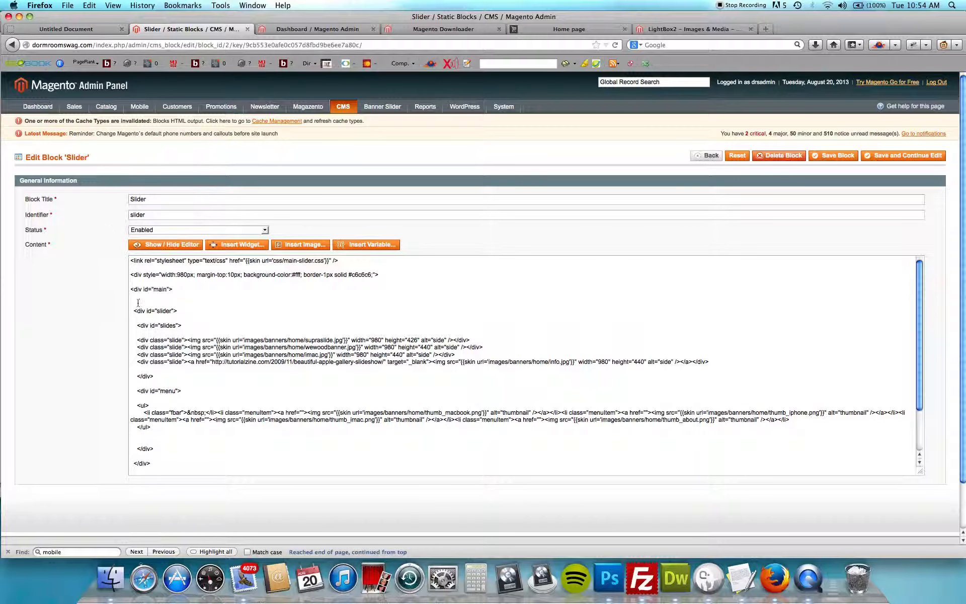
pyautogui.moveTo(136, 269); pyautogui.dragTo(279, 421)
pyautogui.click(181, 290)
pyautogui.click(178, 250)
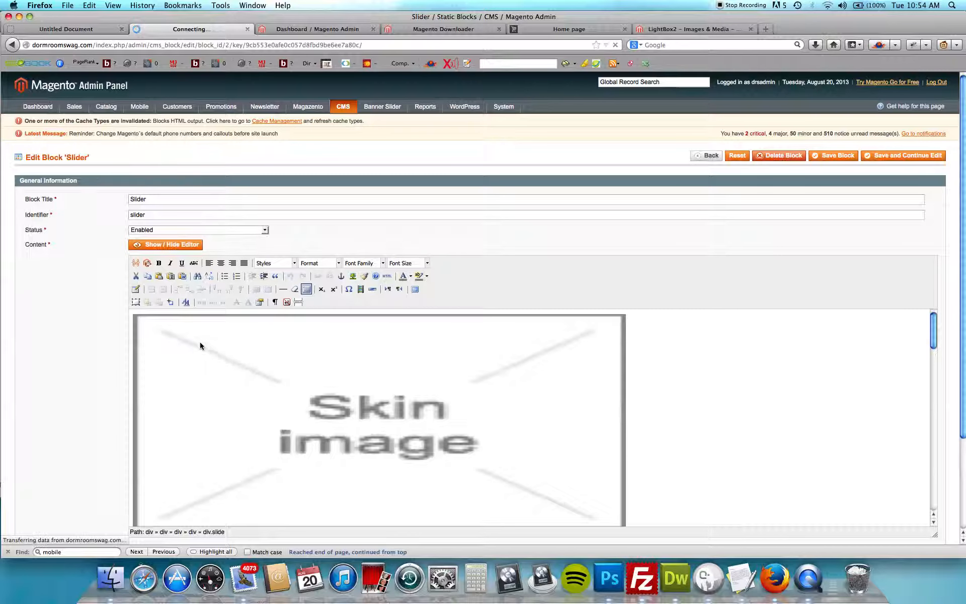
pyautogui.click(166, 245)
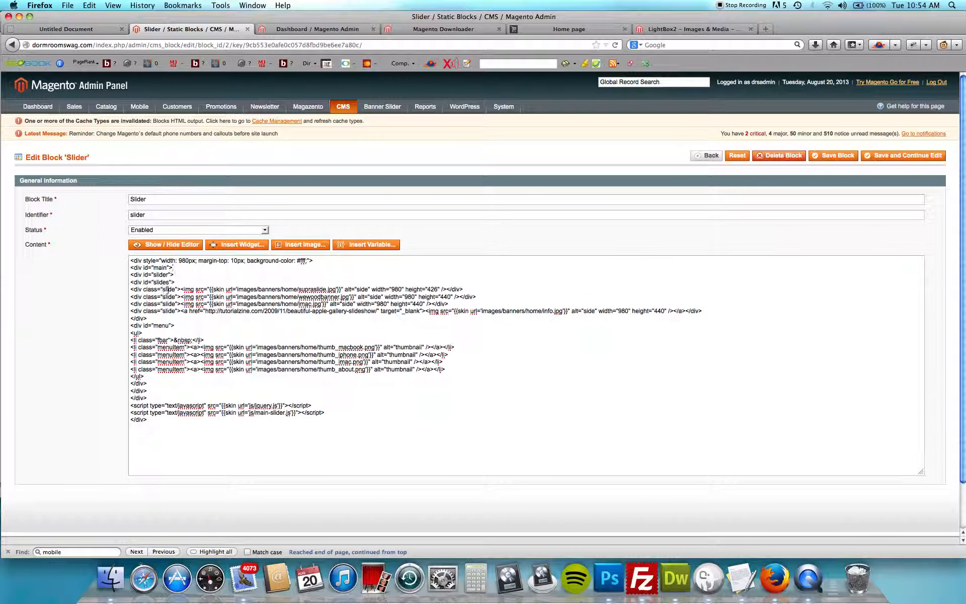
# Highlight supraslide.jpg in the Slider block's code and compare it with the first slide on the reloaded storefront home page
pyautogui.moveTo(298, 289); pyautogui.dragTo(336, 289)
pyautogui.click(558, 29)
pyautogui.press('super+r')
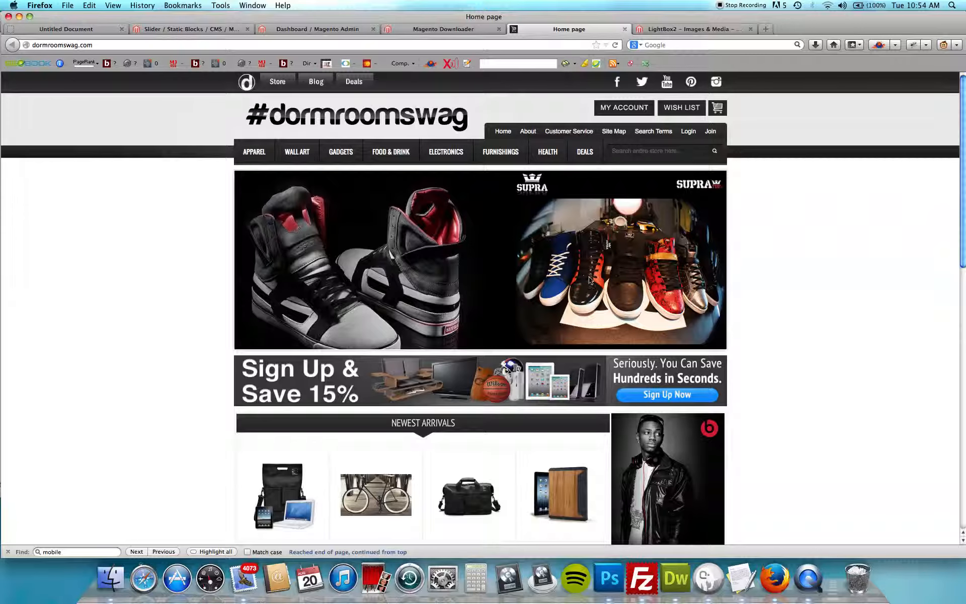
pyautogui.click(219, 30)
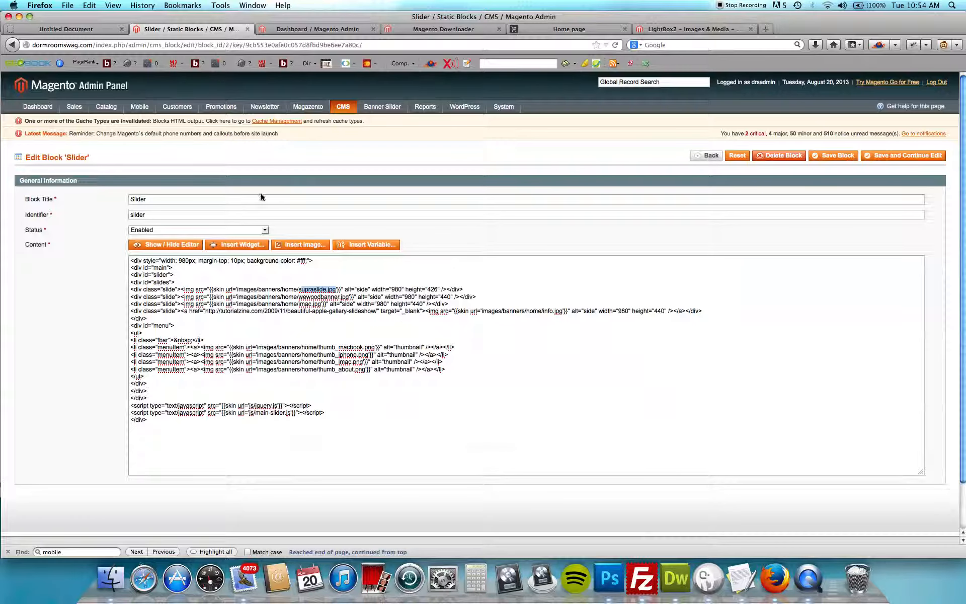
pyautogui.click(318, 290)
# Return to the static blocks list, checking the banners on the storefront home page along the way
pyautogui.moveTo(347, 108)
pyautogui.click(355, 133)
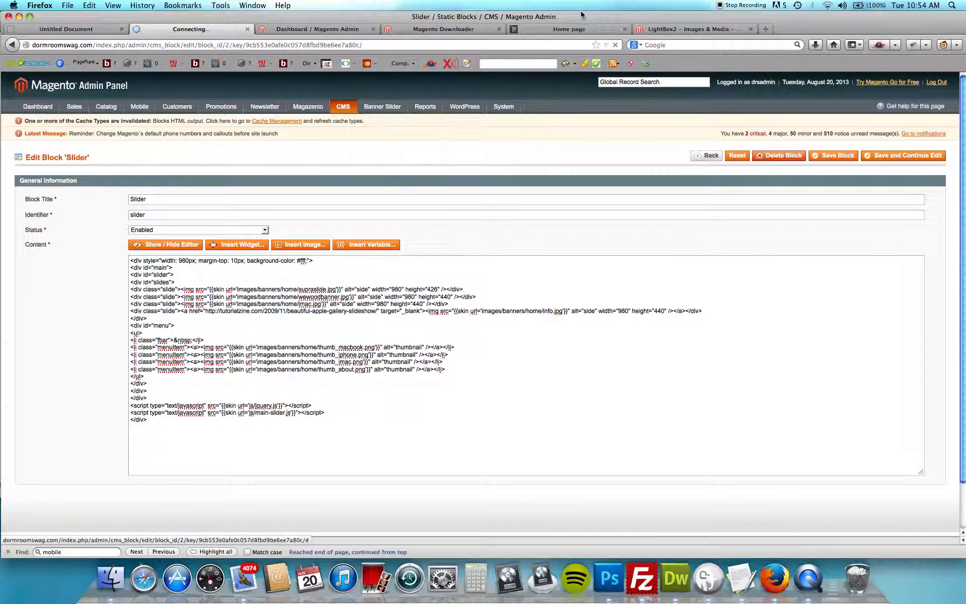
pyautogui.click(582, 28)
pyautogui.scroll(-3, 522, 289)
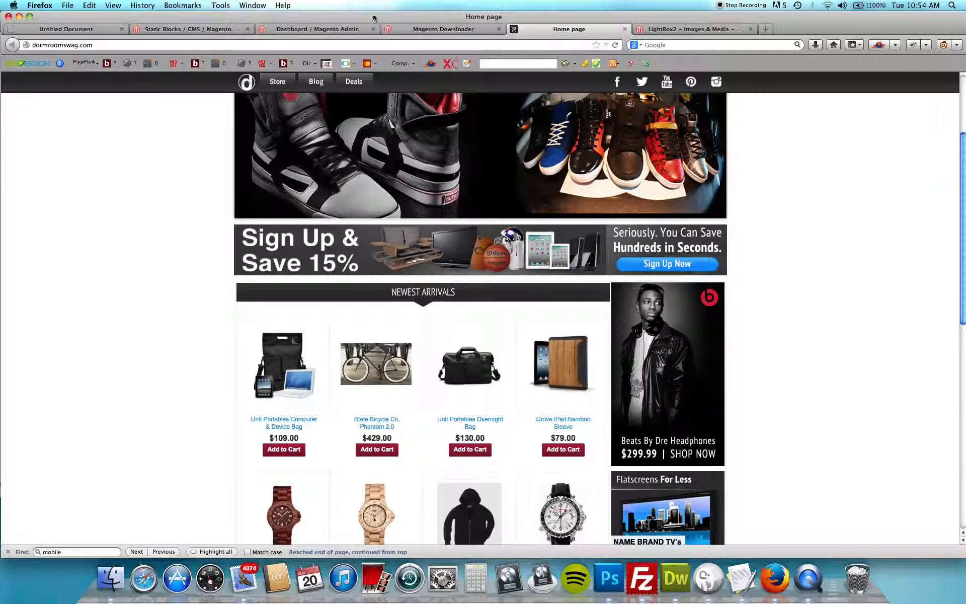
pyautogui.click(195, 29)
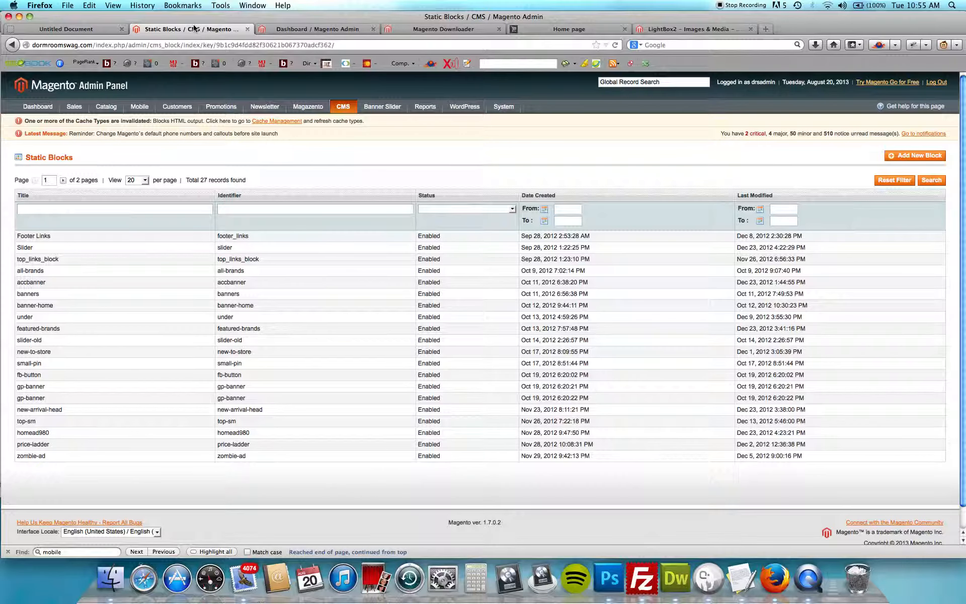
# Start a new static block with SampleImage as both its title and its identifier
pyautogui.click(916, 155)
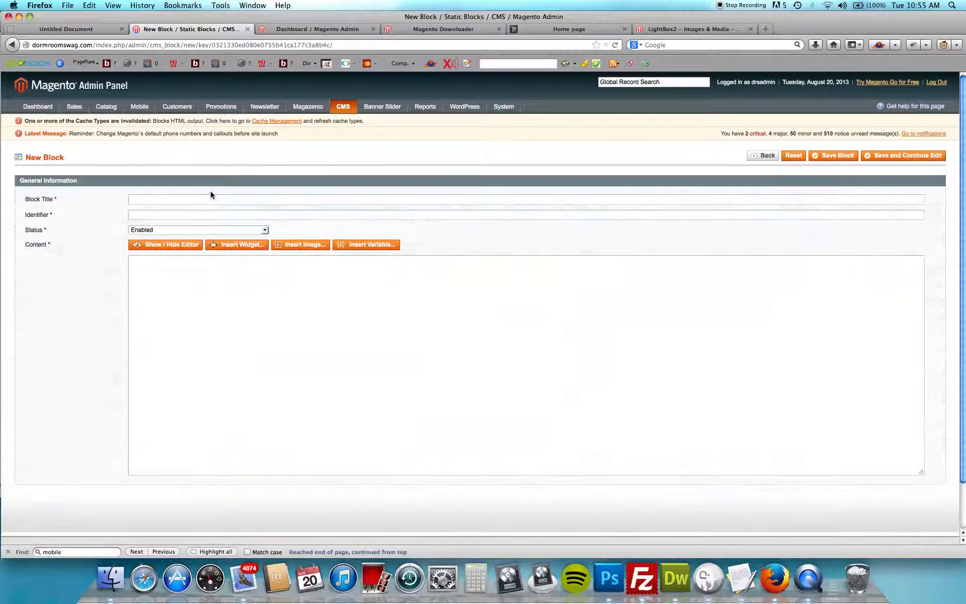
pyautogui.click(210, 198)
pyautogui.write('SampleImage')
pyautogui.press('Tab')
pyautogui.write('SampleImage')
pyautogui.press('Tab')
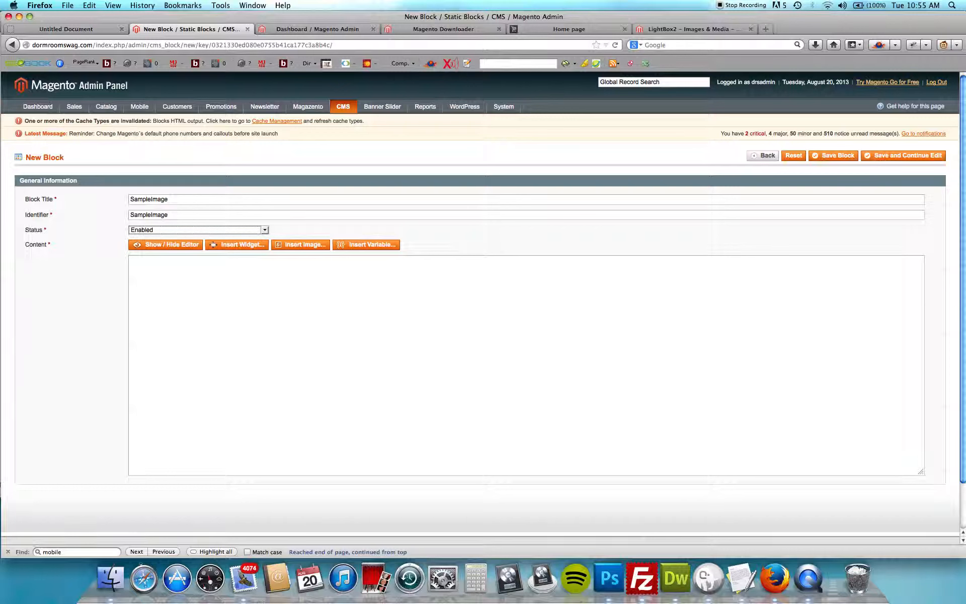
# Upload new-optical-a.jpg from the banners folder to the media storage for the new block's content
pyautogui.click(149, 272)
pyautogui.click(306, 245)
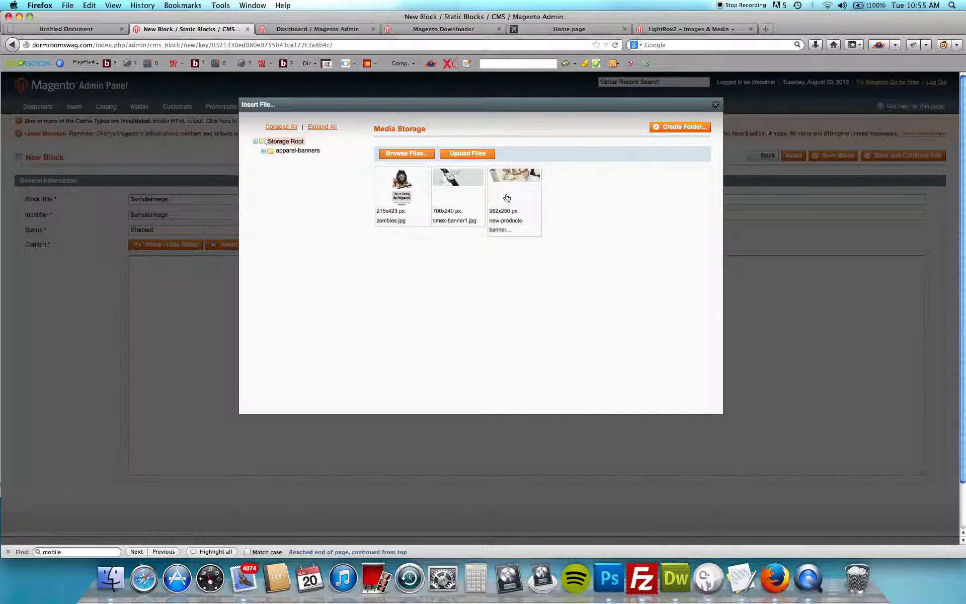
pyautogui.click(407, 154)
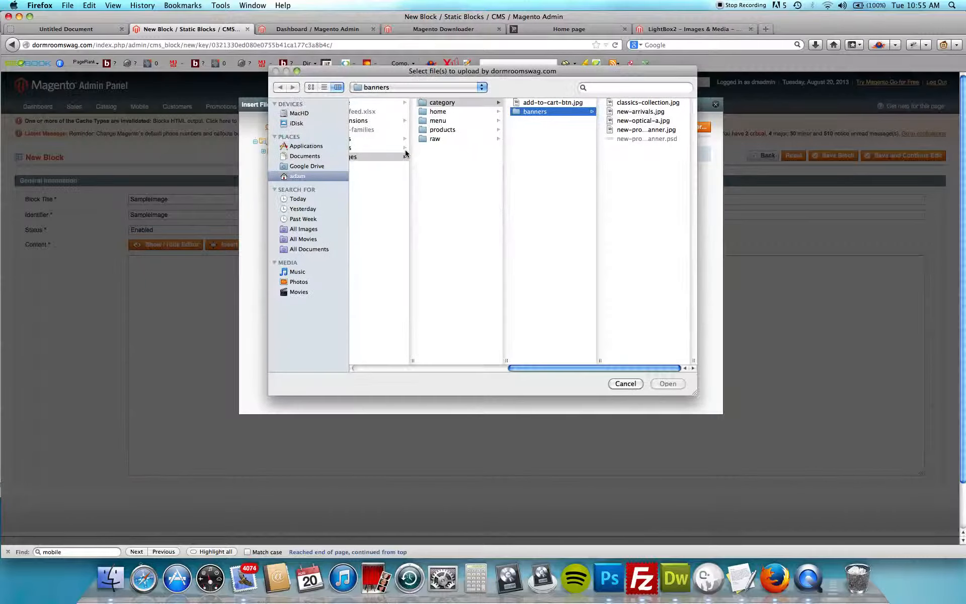
pyautogui.click(642, 121)
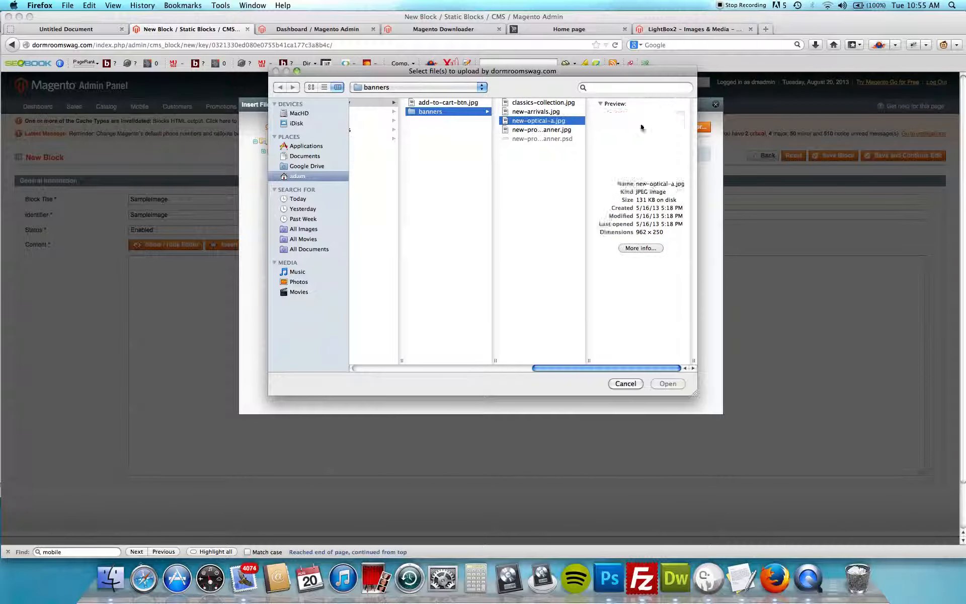
pyautogui.press('Return')
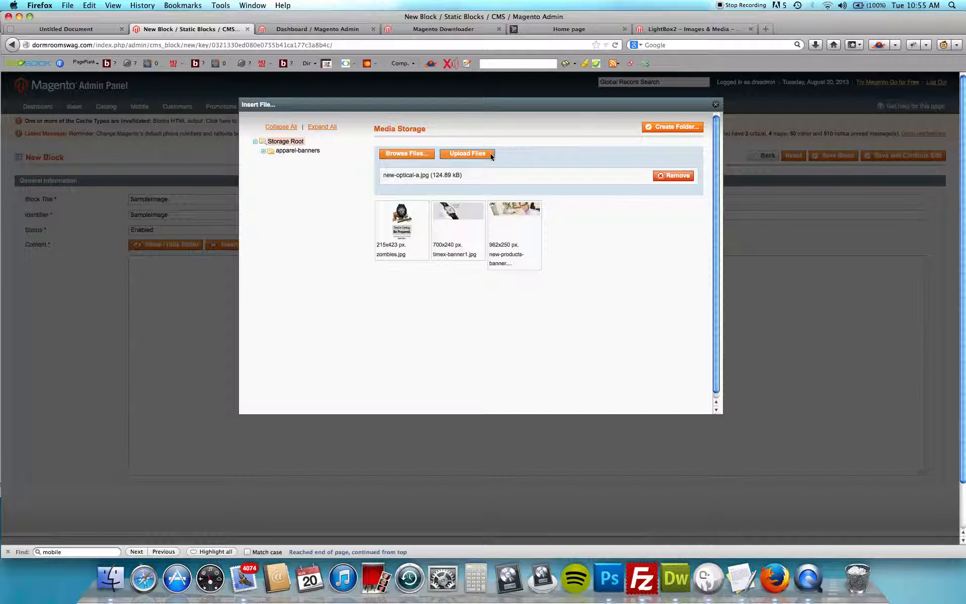
pyautogui.click(468, 153)
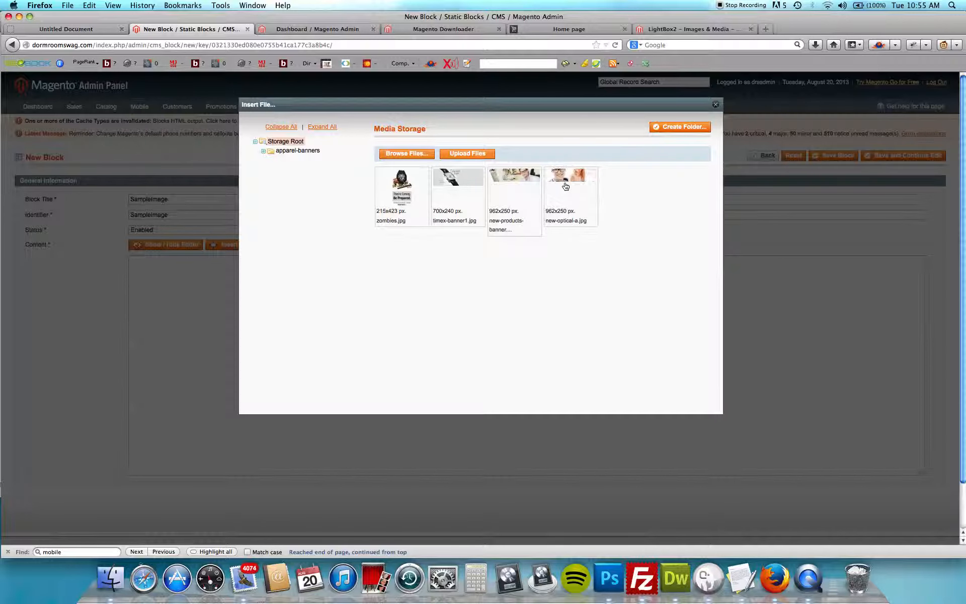
# Insert new-optical-a.jpg into the block's content, preview it in the visual editor and save the block
pyautogui.doubleClick(566, 186)
pyautogui.moveTo(296, 261); pyautogui.dragTo(131, 265)
pyautogui.click(173, 245)
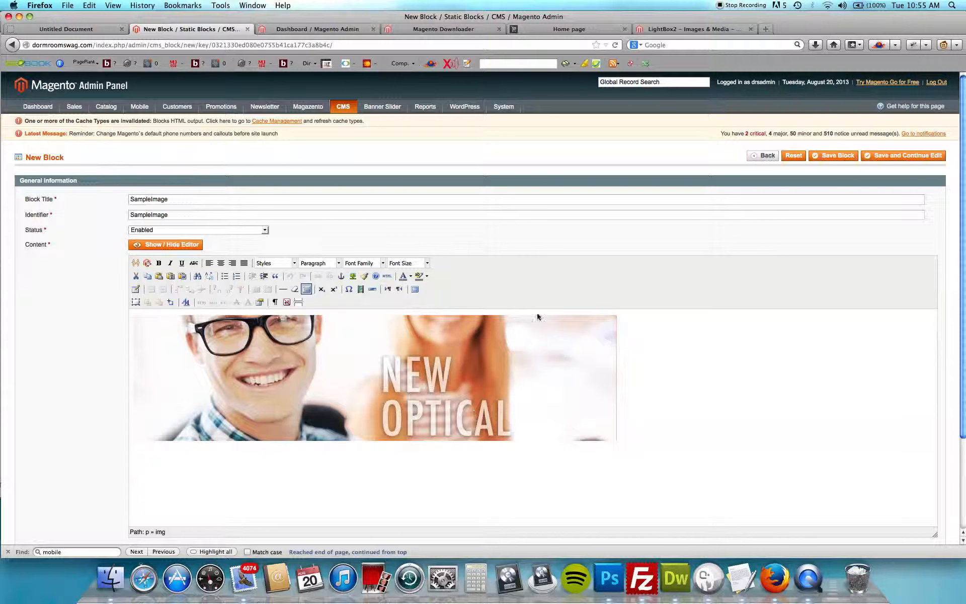
pyautogui.click(838, 157)
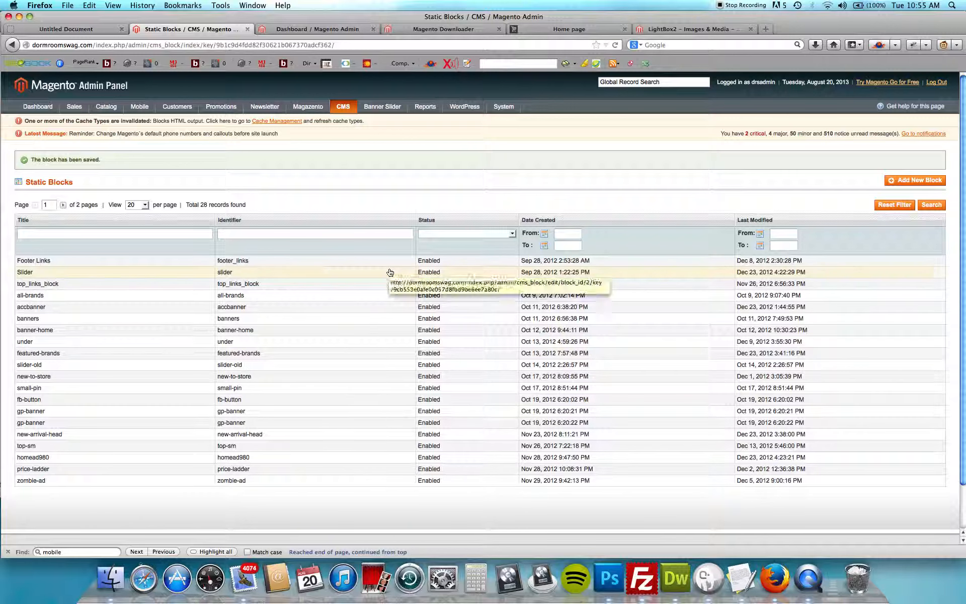
# Show 50 static blocks per page and locate the SampleImage block in the list
pyautogui.click(135, 205)
pyautogui.click(145, 229)
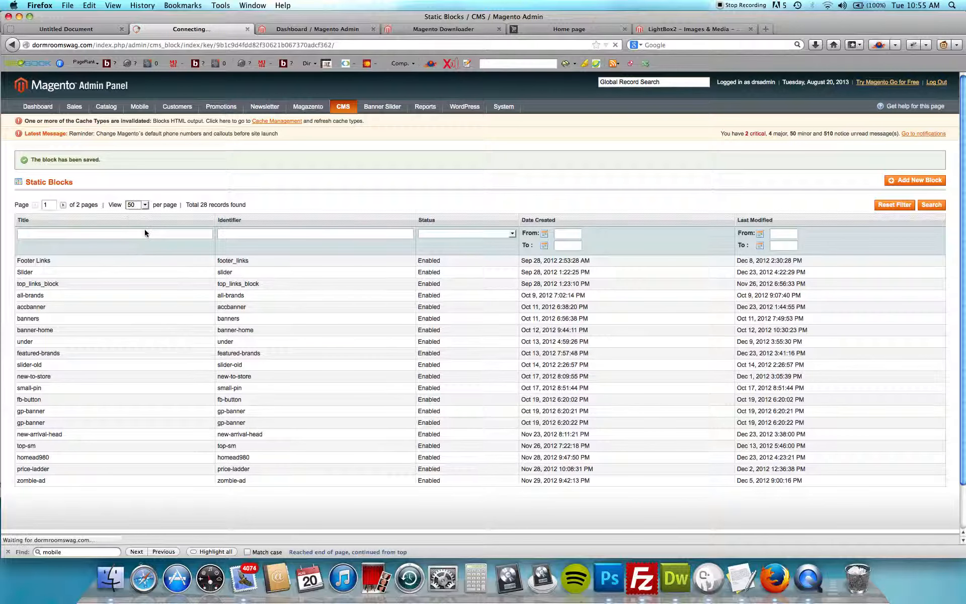
pyautogui.scroll(-5, 145, 231)
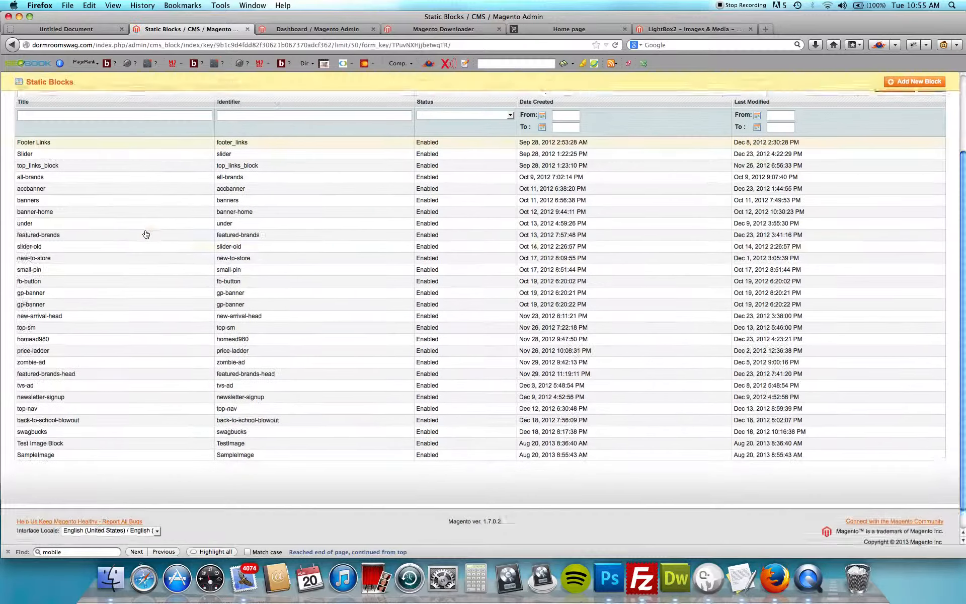
# Open the homead980 static block and compare its content with the banner on the store's home page
pyautogui.scroll(5, 278, 439)
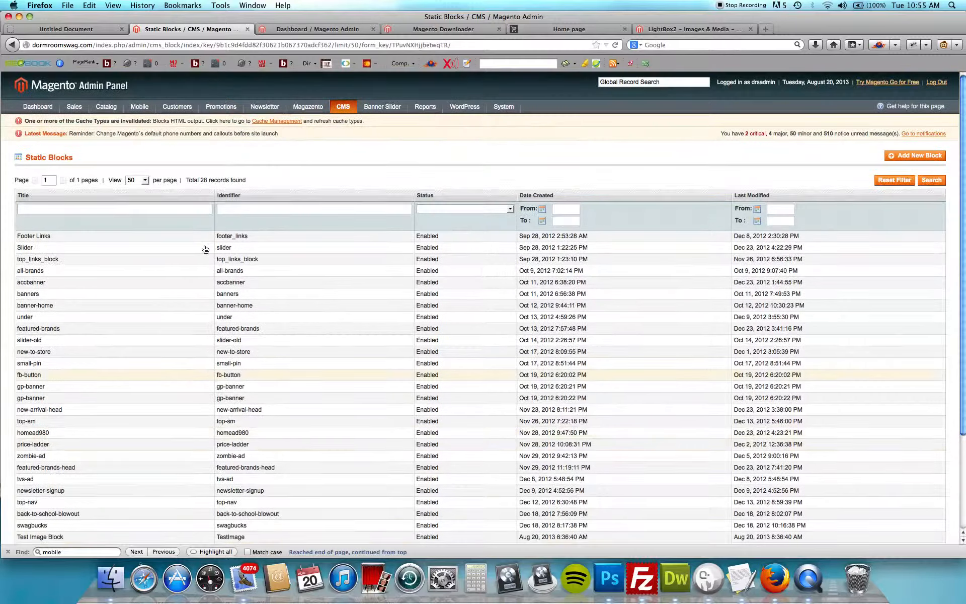
pyautogui.scroll(-3, 279, 149)
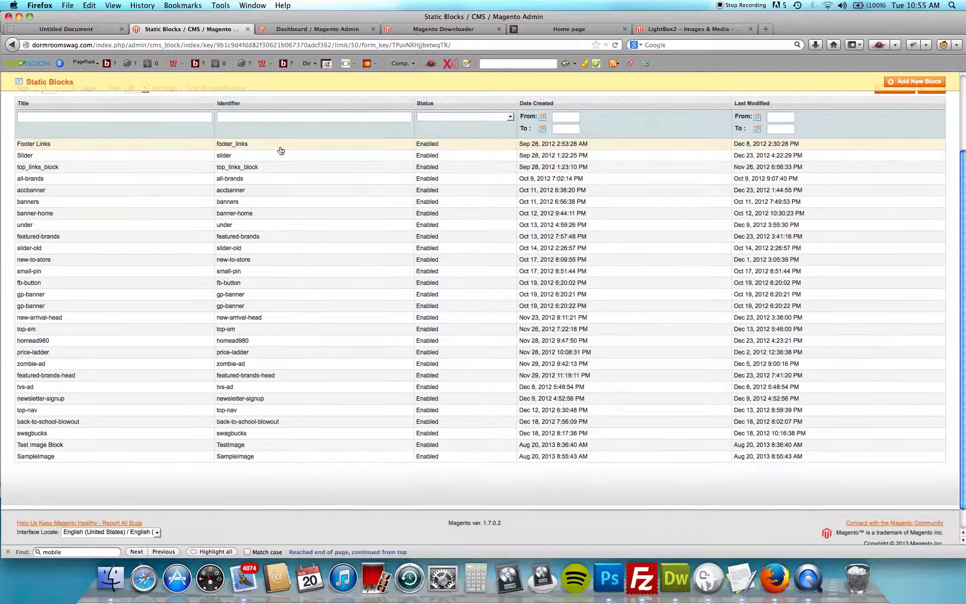
pyautogui.scroll(2, 280, 149)
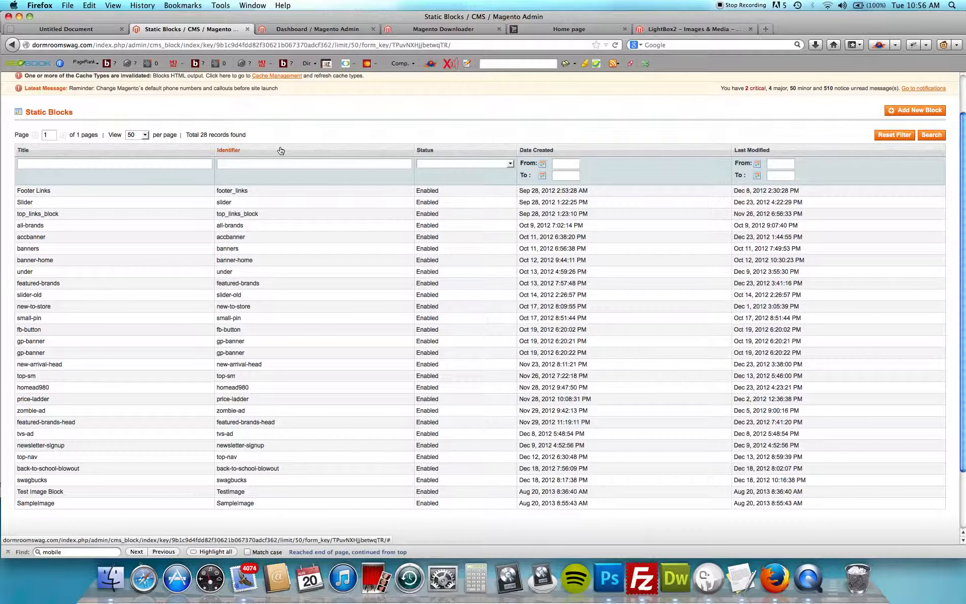
pyautogui.scroll(-1, 281, 150)
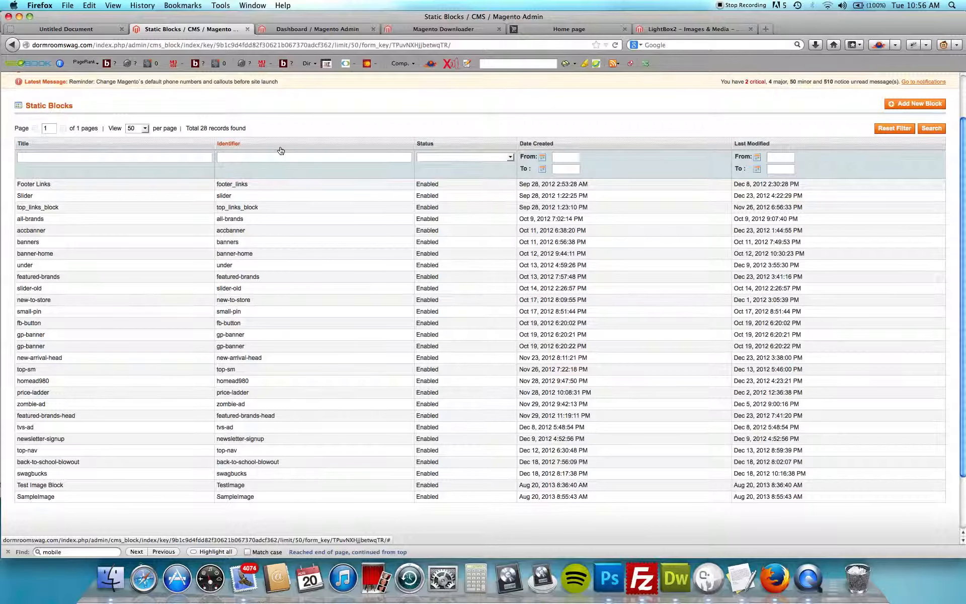
pyautogui.scroll(2, 281, 150)
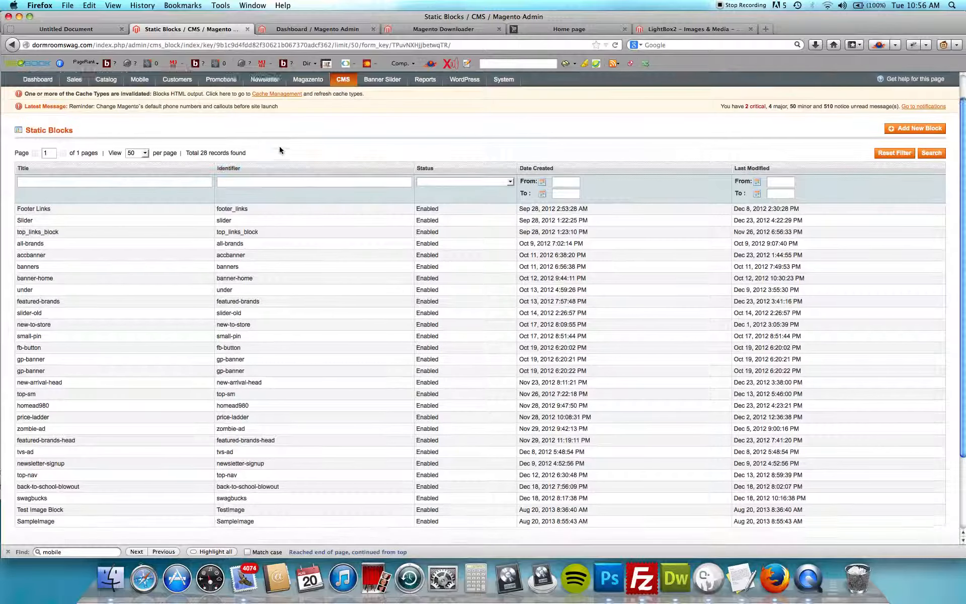
pyautogui.scroll(-4, 280, 150)
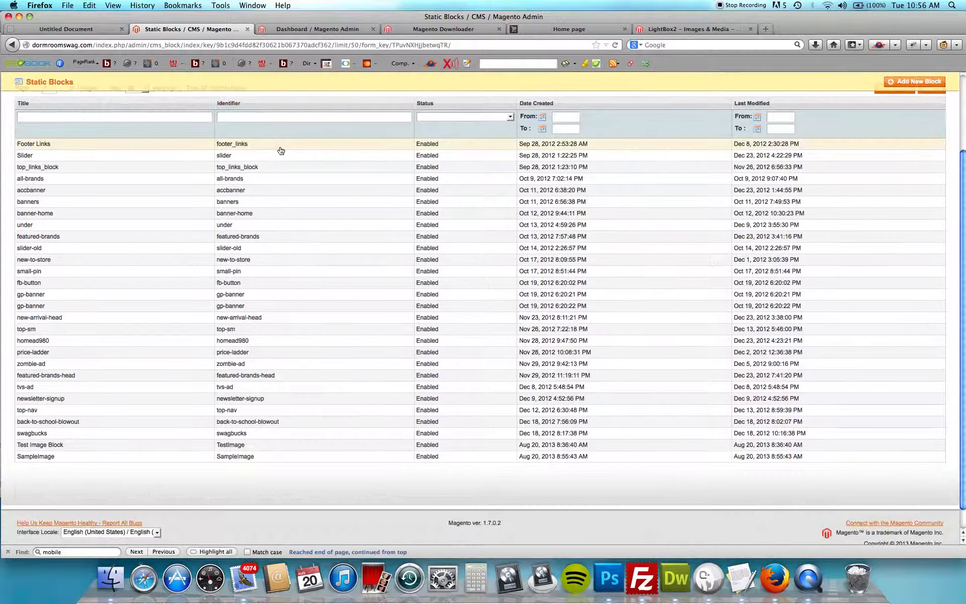
pyautogui.click(283, 344)
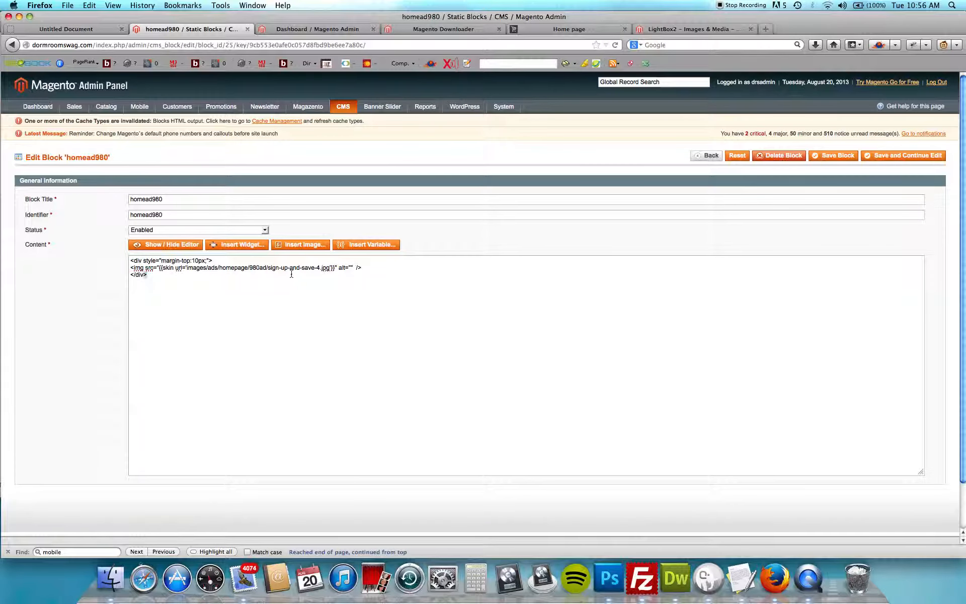
pyautogui.click(541, 30)
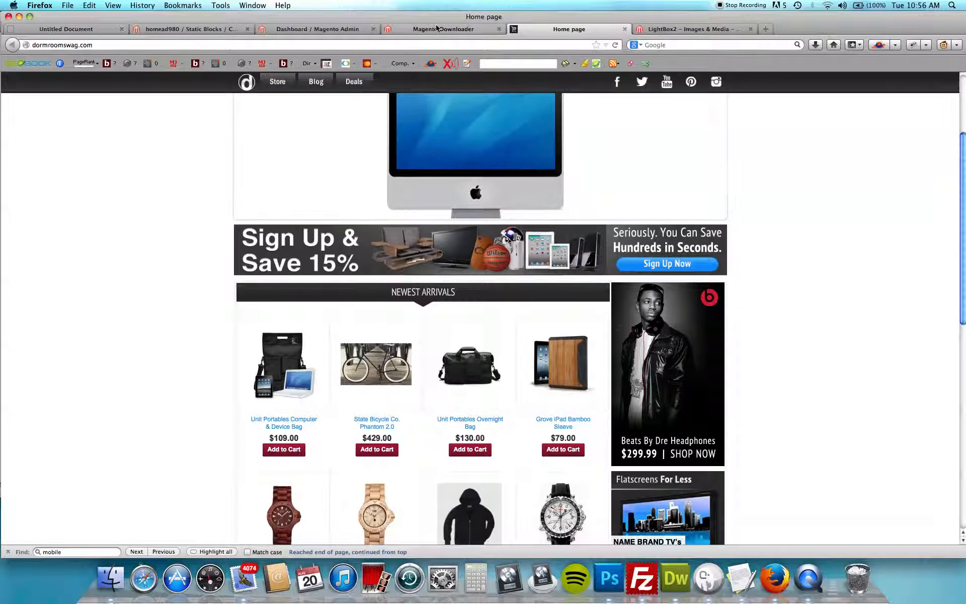
pyautogui.click(191, 29)
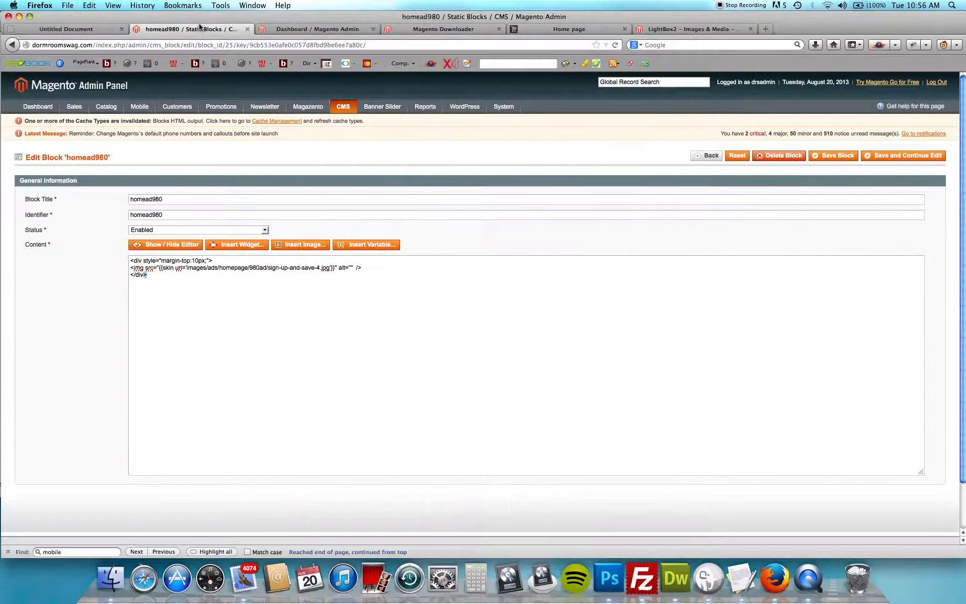
# Delete the sign-up-and-save-4.jpg image line from the homead980 block's content and check the result in the visual editor
pyautogui.tripleClick(376, 268)
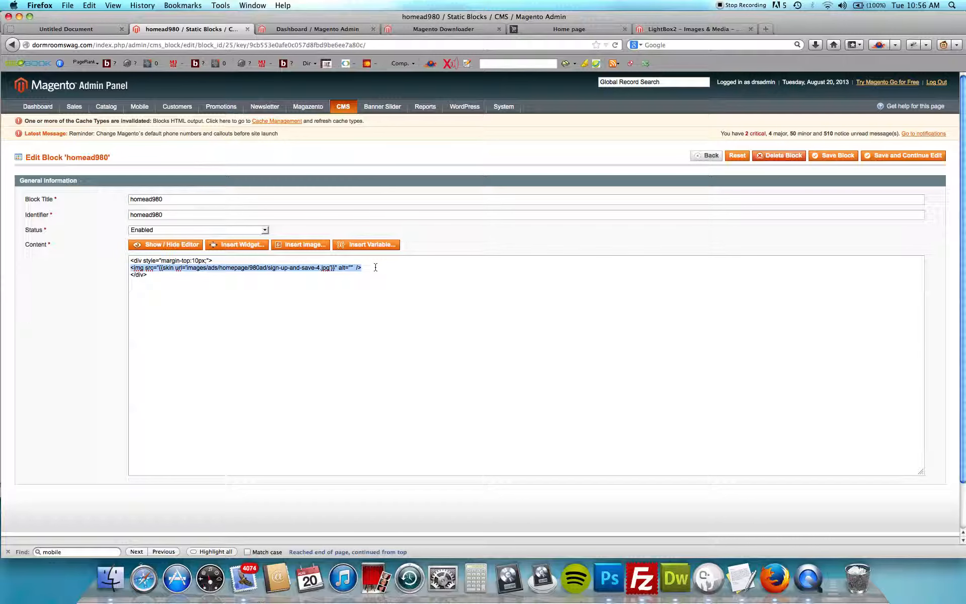
pyautogui.press('BackSpace')
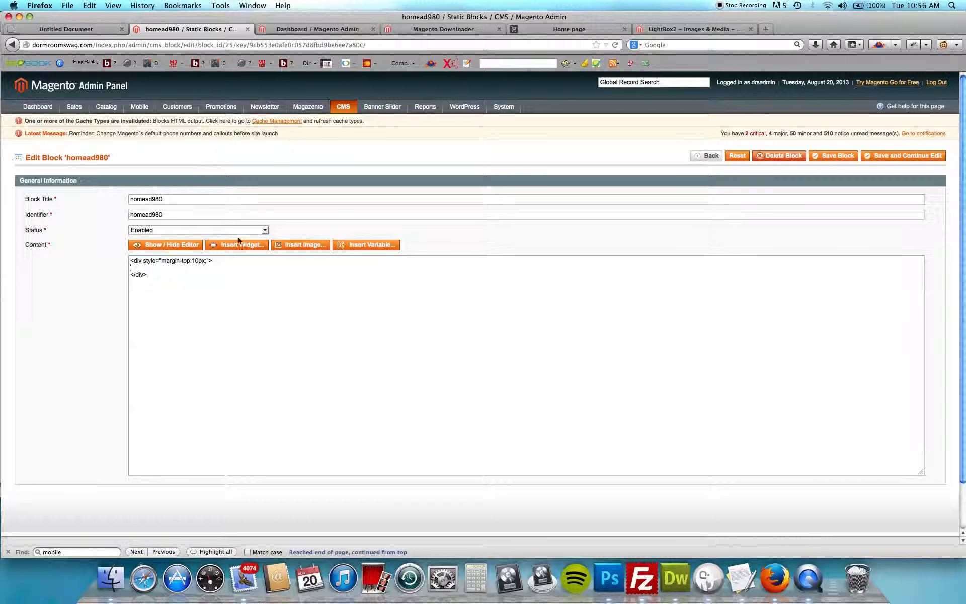
pyautogui.click(171, 245)
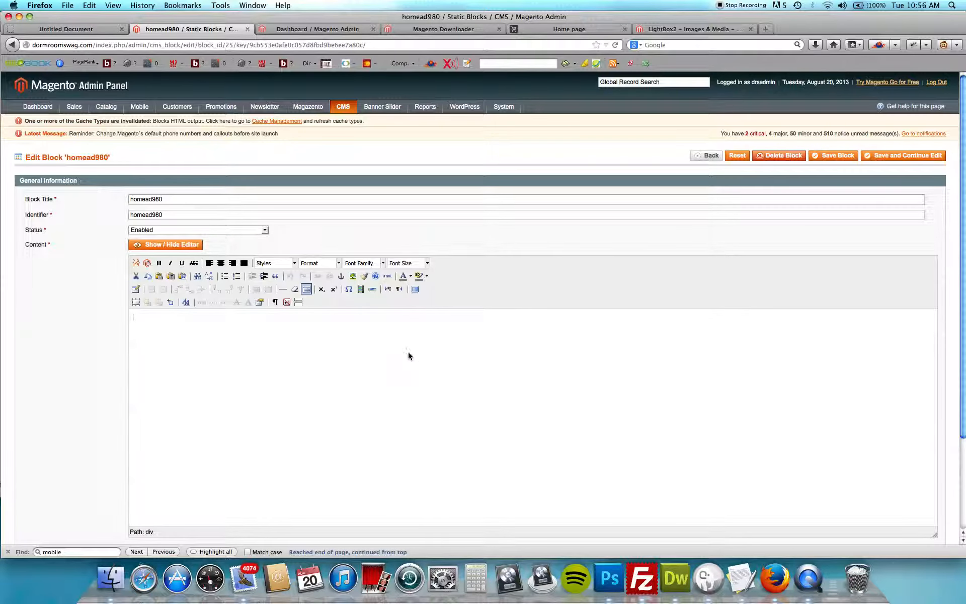
pyautogui.click(169, 245)
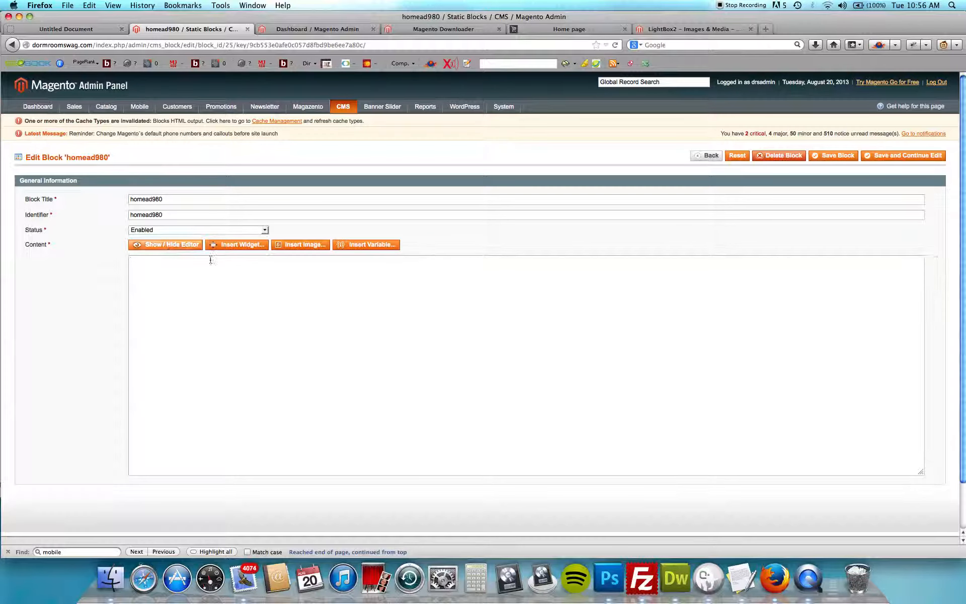
# Insert new-products-banner.jpg from the media storage into the homead980 block's content and save the block
pyautogui.click(308, 246)
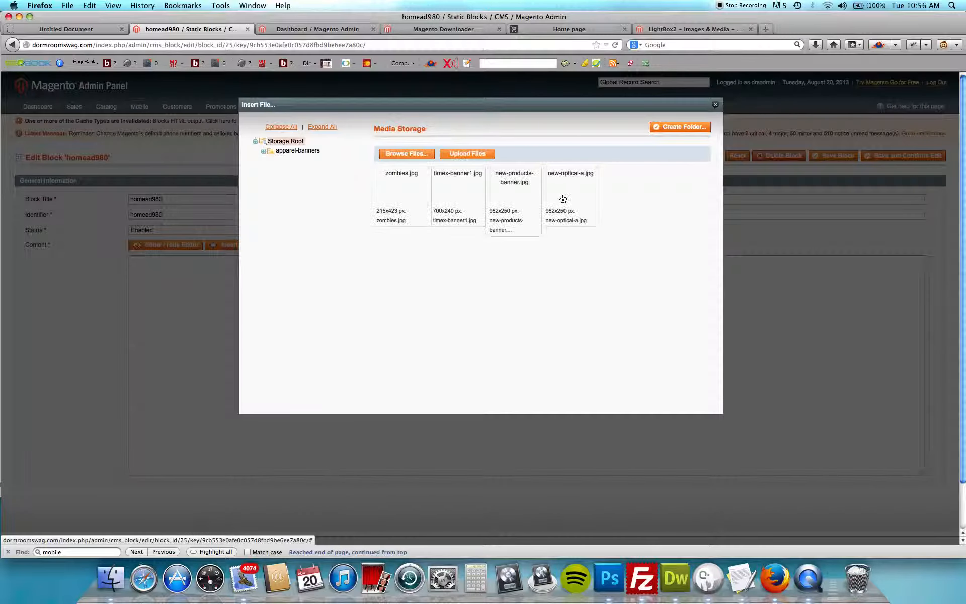
pyautogui.click(516, 196)
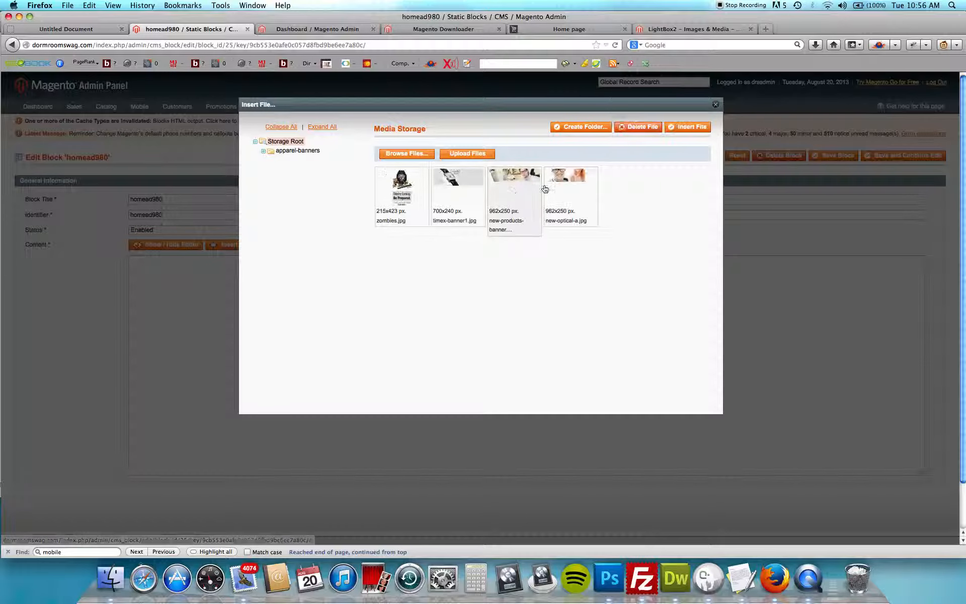
pyautogui.click(687, 127)
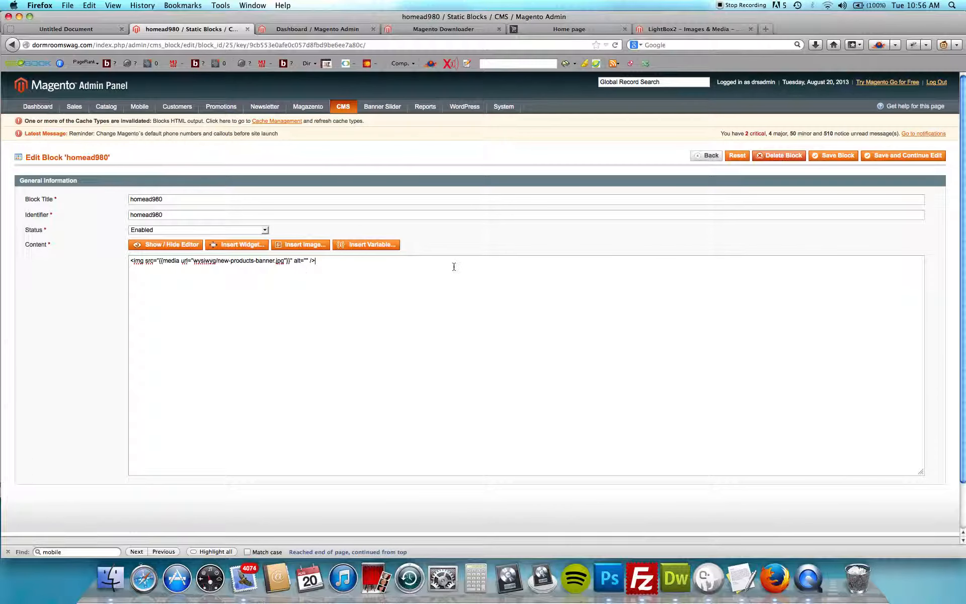
pyautogui.click(901, 157)
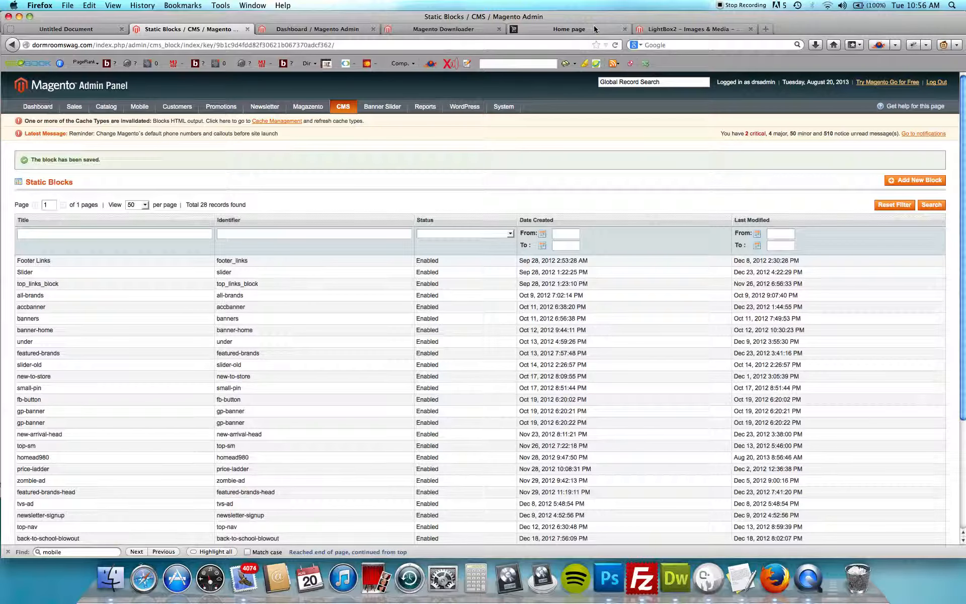
# Reload the store's home page and examine the banner area below the slider
pyautogui.click(594, 29)
pyautogui.press('super+r')
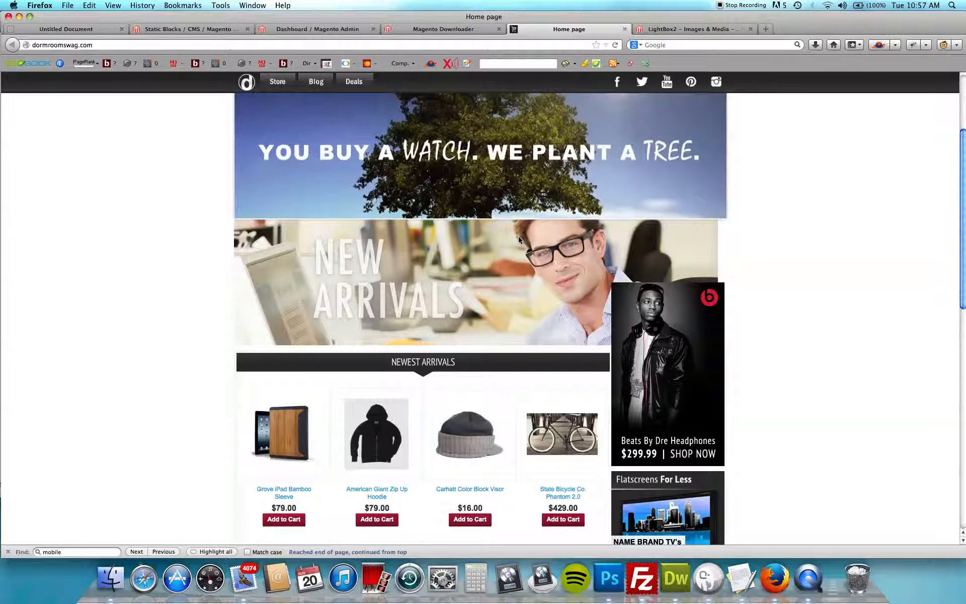
pyautogui.scroll(-3, 519, 239)
pyautogui.scroll(2, 520, 240)
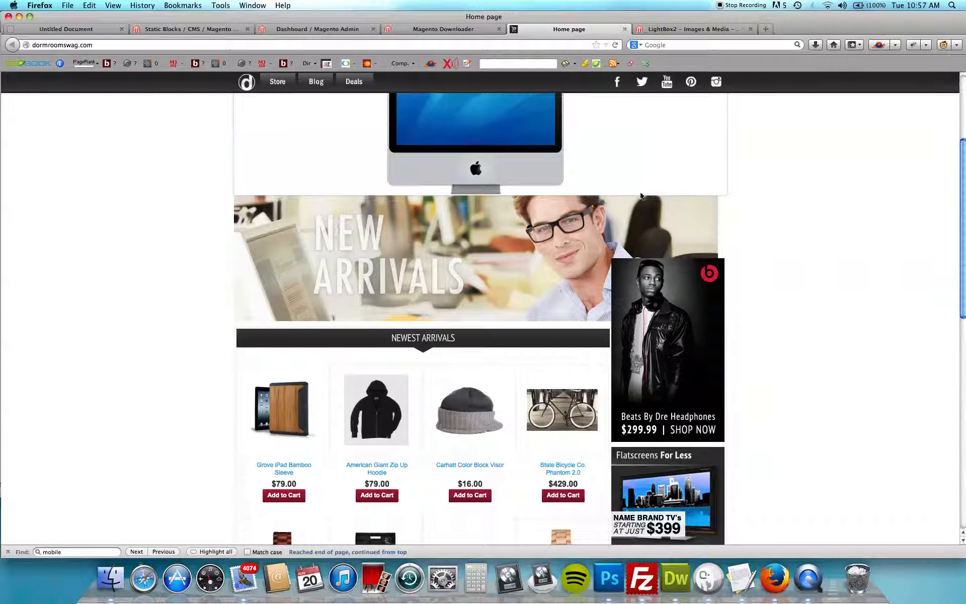
pyautogui.scroll(1, 641, 195)
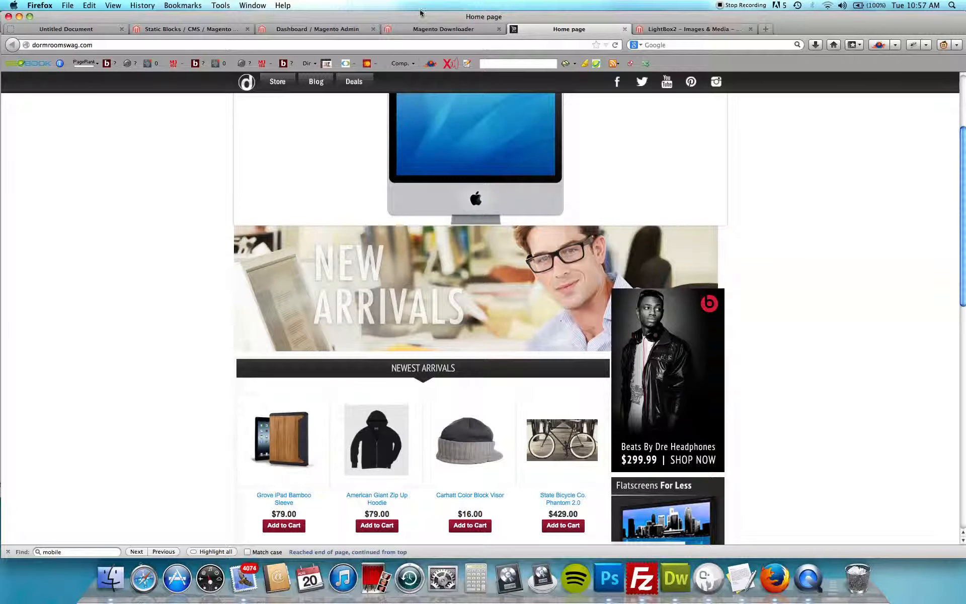
pyautogui.scroll(4, 445, 170)
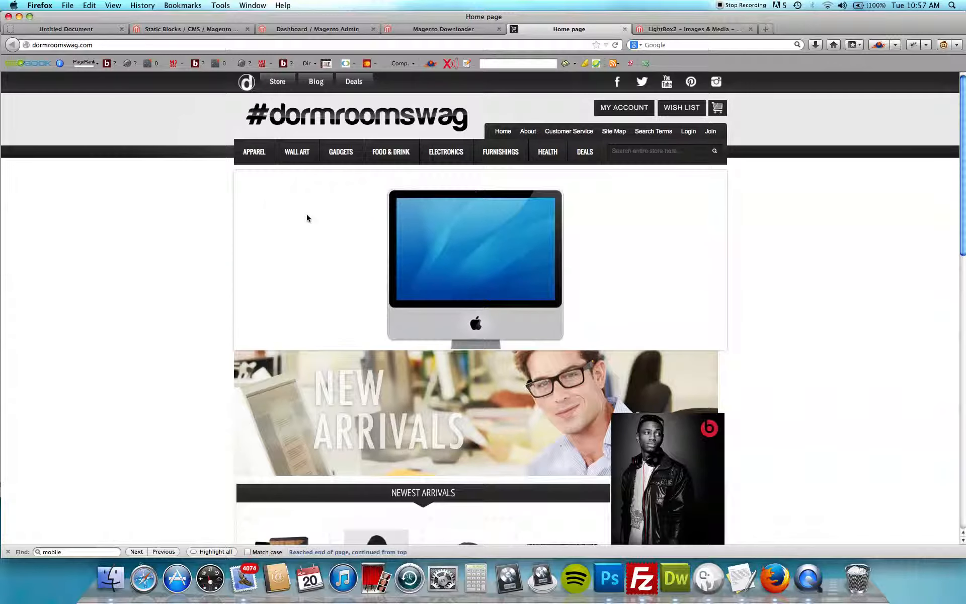
# Return to the admin's static blocks list, look through it and open the sales report for orders
pyautogui.click(191, 29)
pyautogui.scroll(-2, 356, 260)
pyautogui.scroll(2, 347, 237)
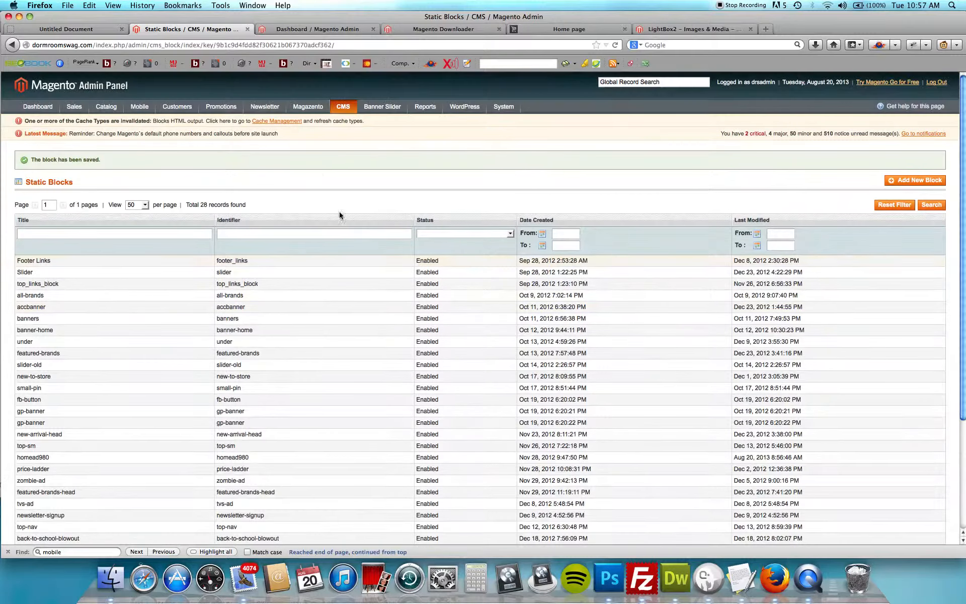
pyautogui.scroll(-4, 325, 160)
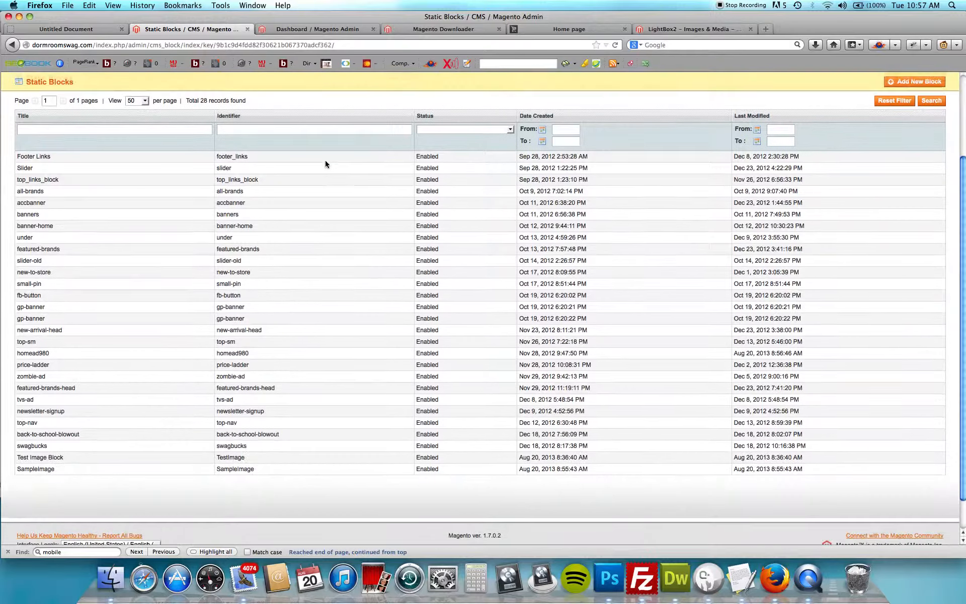
pyautogui.scroll(4, 303, 443)
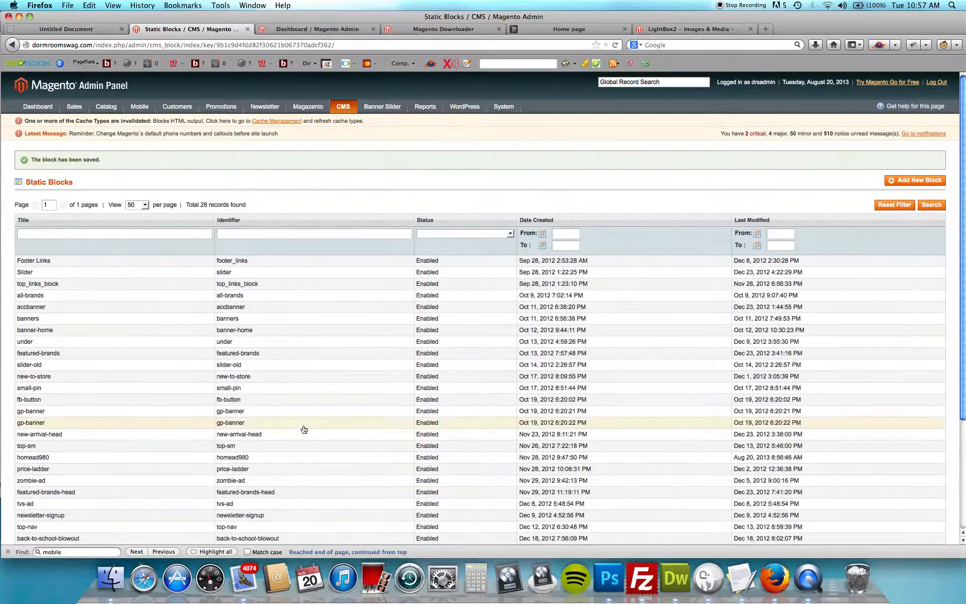
pyautogui.moveTo(336, 105)
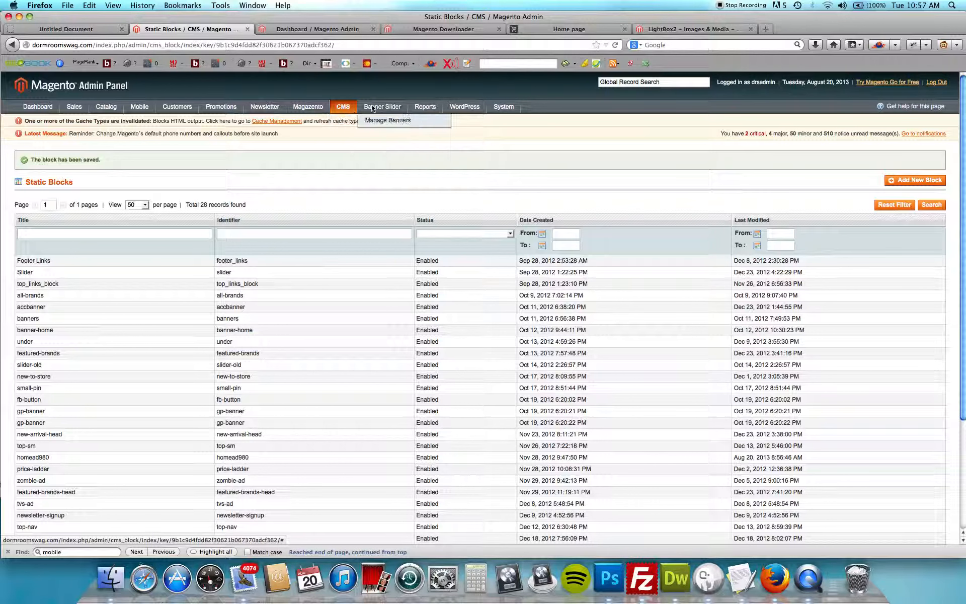
pyautogui.moveTo(436, 106)
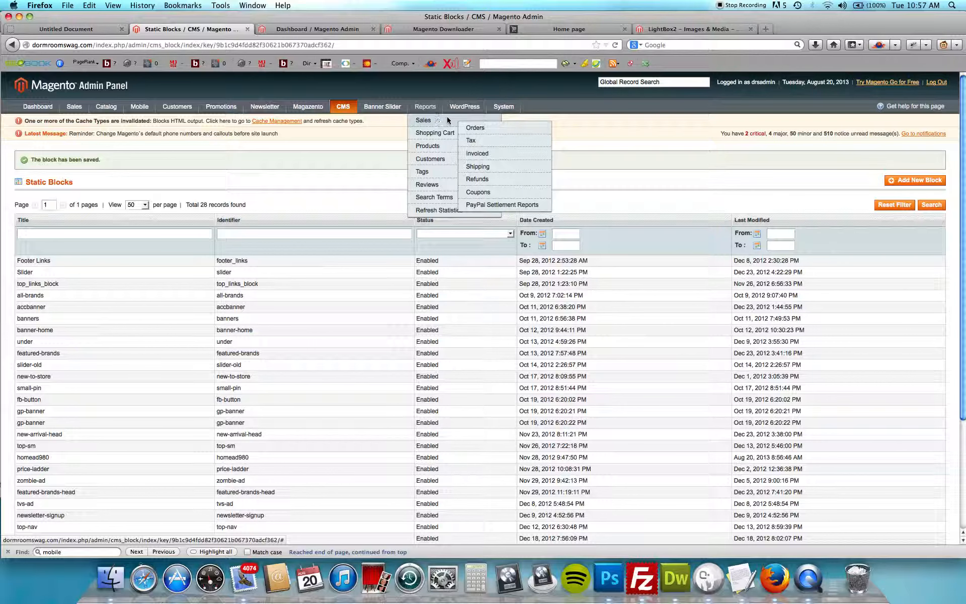
pyautogui.click(492, 129)
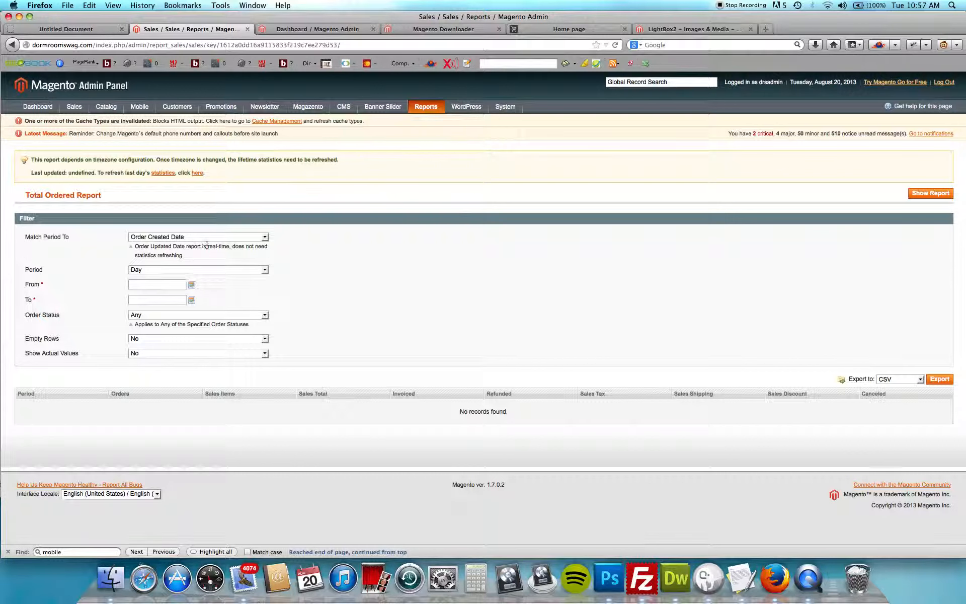
# Examine the Period options and the From date calendar in the Total Ordered Report filter without changing them
pyautogui.click(234, 273)
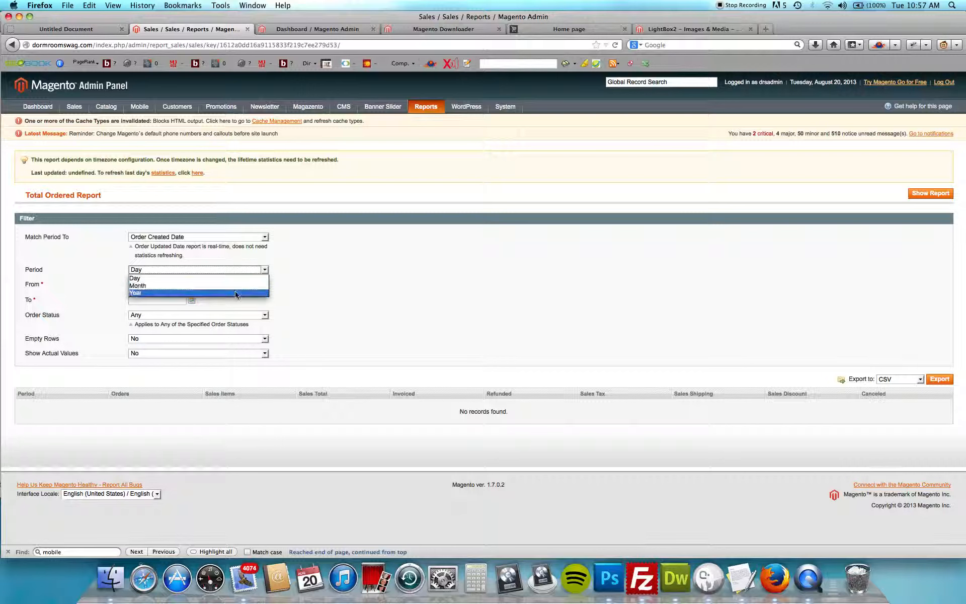
pyautogui.click(360, 286)
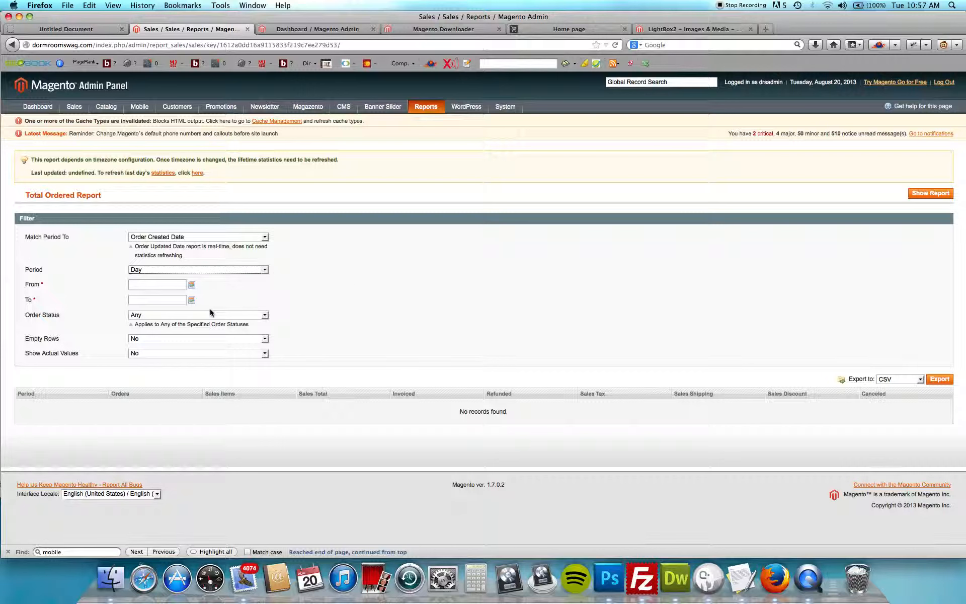
pyautogui.press('Tab')
pyautogui.click(192, 285)
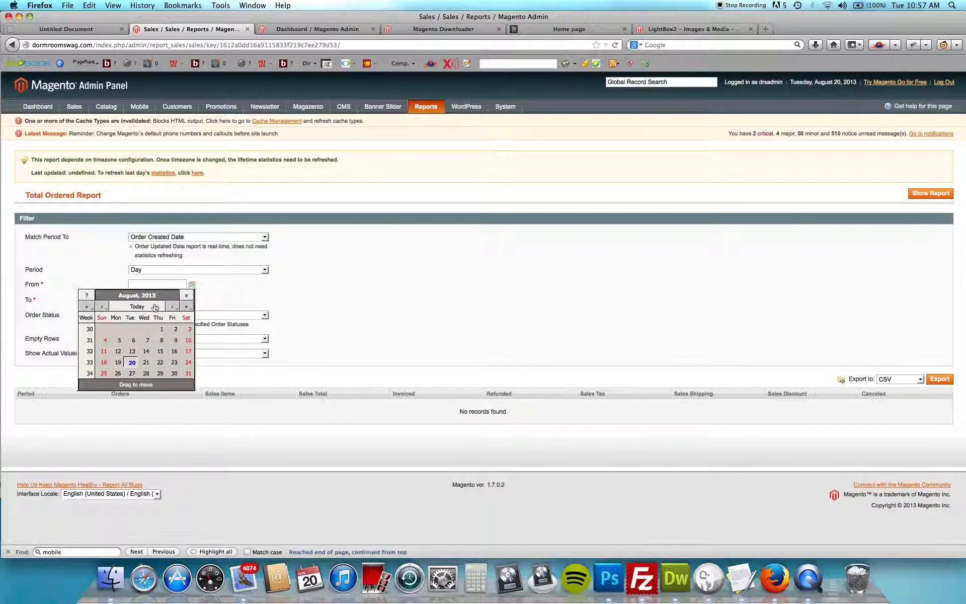
pyautogui.click(215, 282)
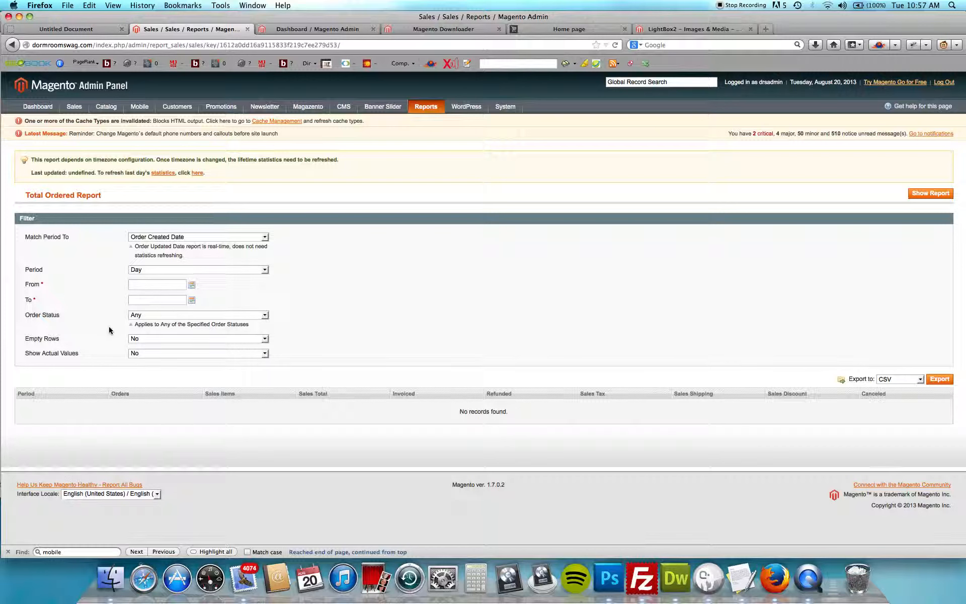
pyautogui.moveTo(164, 422); pyautogui.dragTo(418, 429)
pyautogui.moveTo(563, 418); pyautogui.dragTo(406, 398)
pyautogui.click(426, 403)
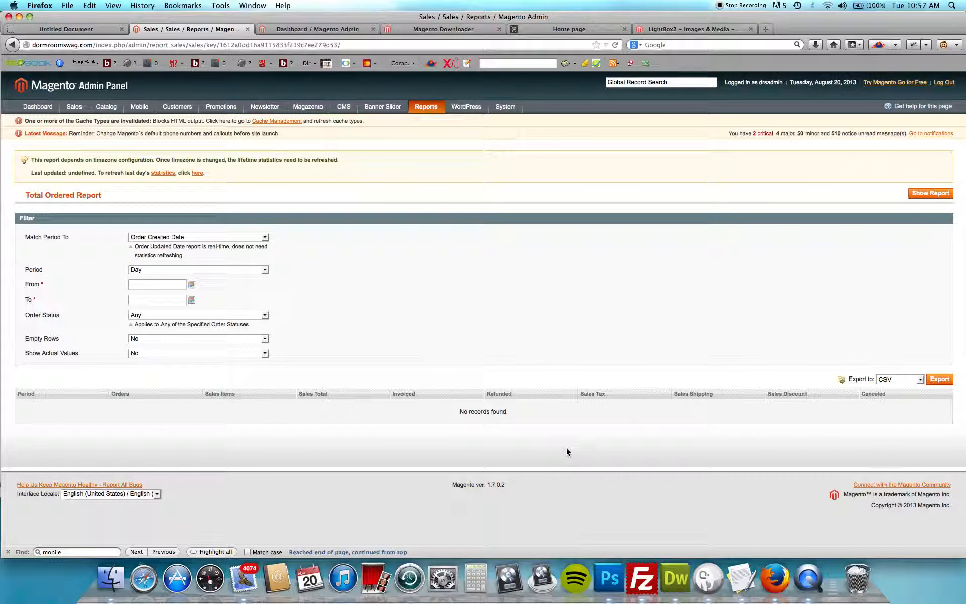
pyautogui.moveTo(569, 405); pyautogui.dragTo(546, 402)
pyautogui.click(541, 401)
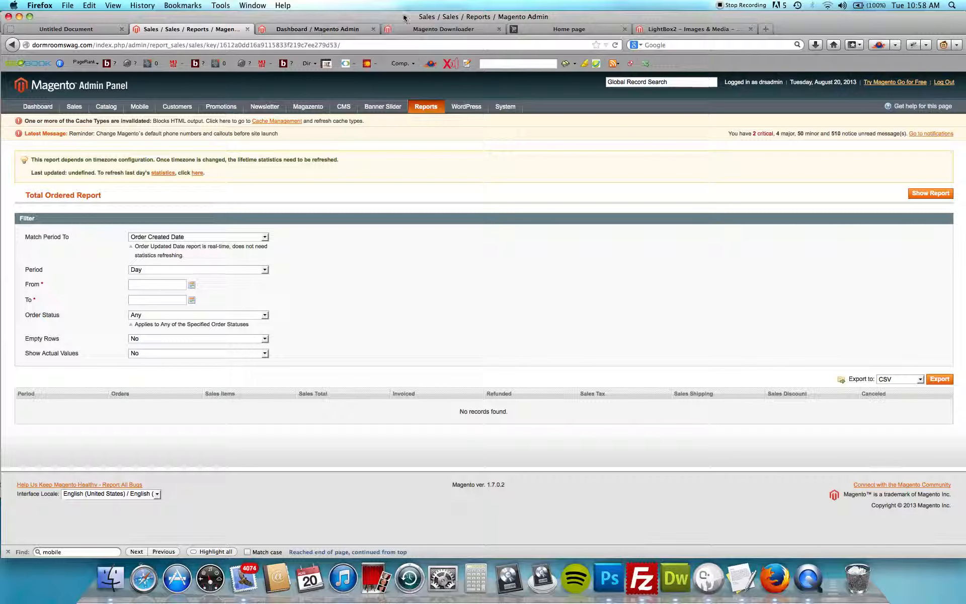
# Look through the LightBox2 extension page on Magento Connect, including its overview and install option
pyautogui.click(704, 28)
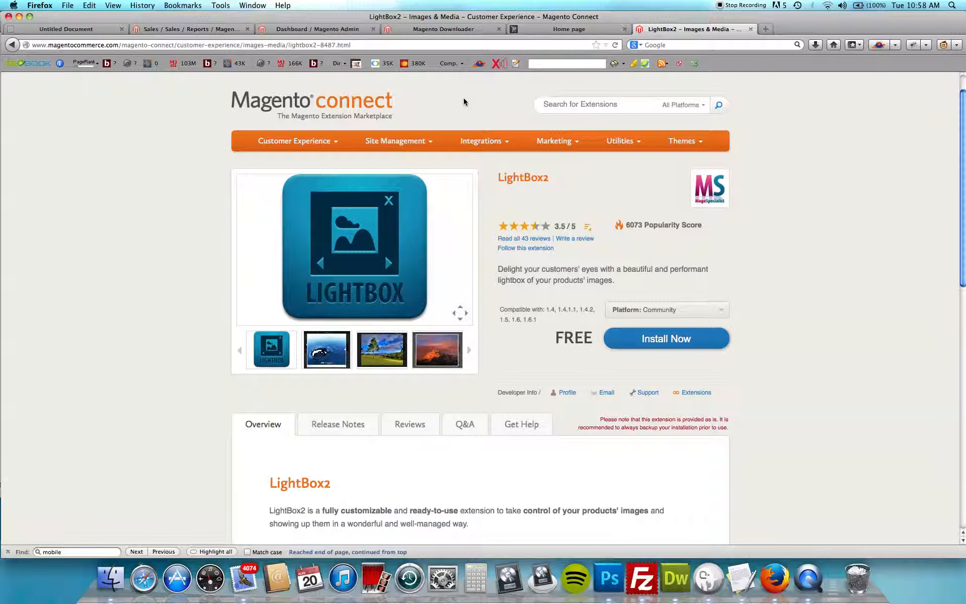
pyautogui.scroll(-3, 415, 207)
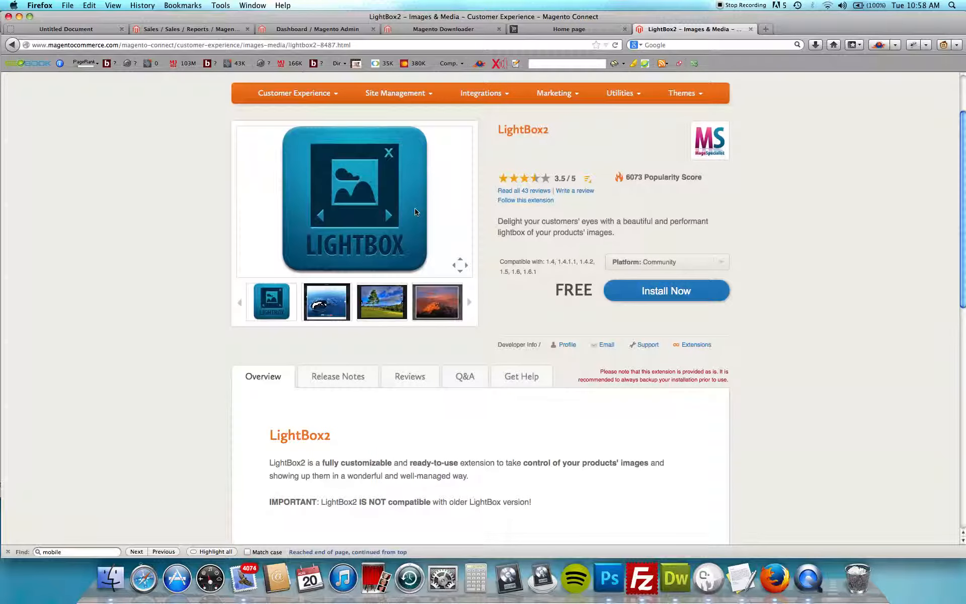
pyautogui.scroll(-12, 415, 210)
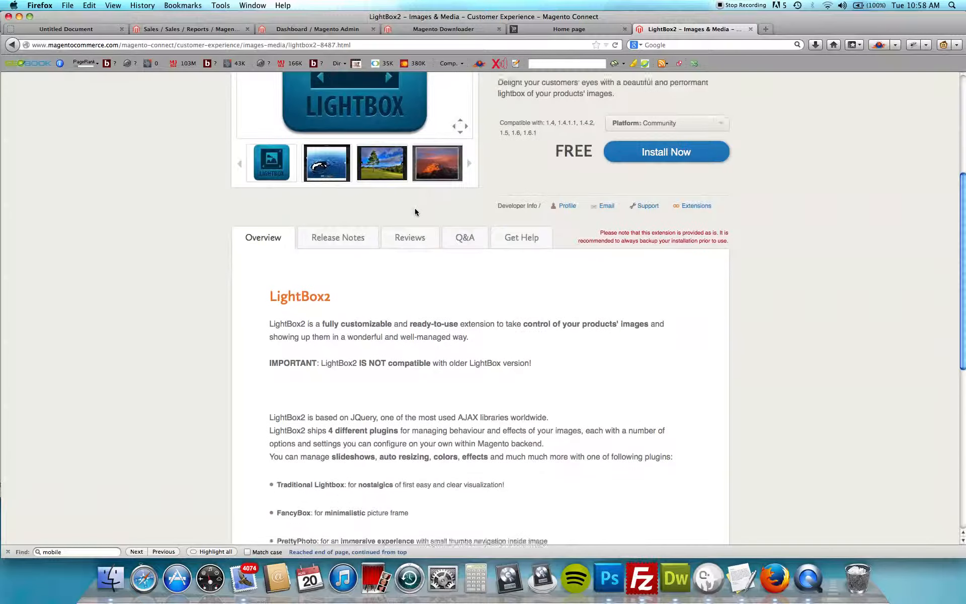
pyautogui.scroll(15, 415, 211)
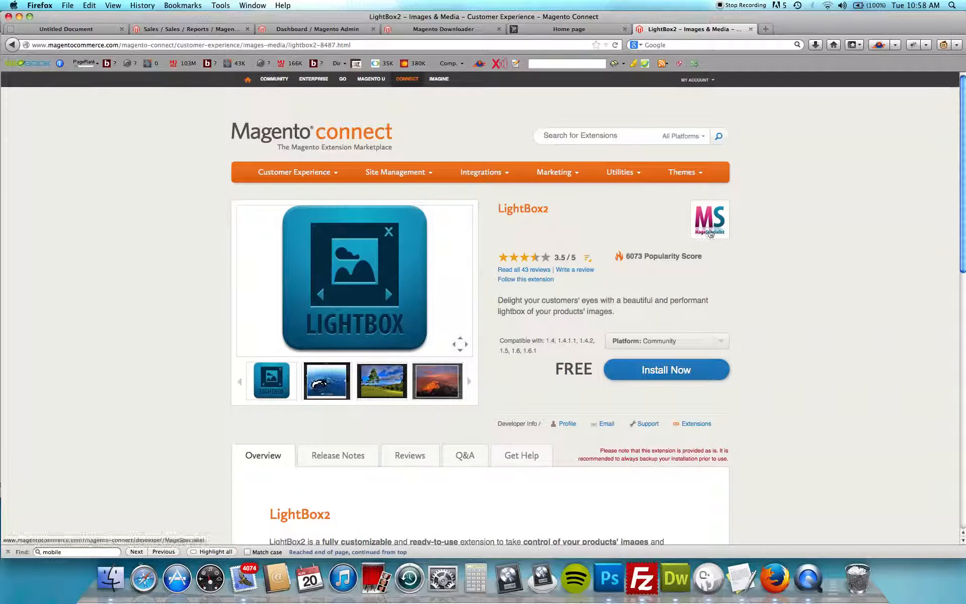
pyautogui.scroll(-1, 667, 327)
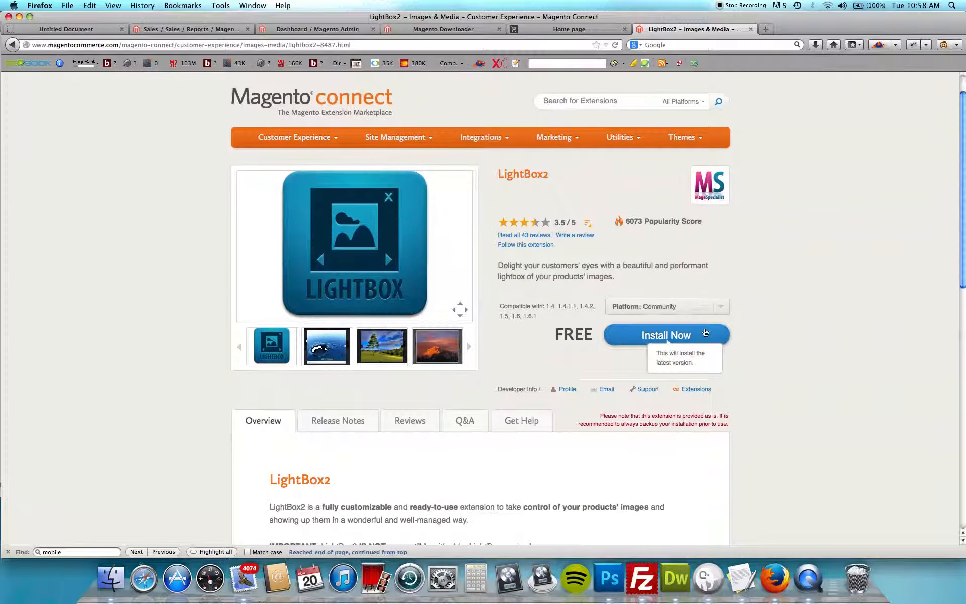
pyautogui.scroll(1, 667, 308)
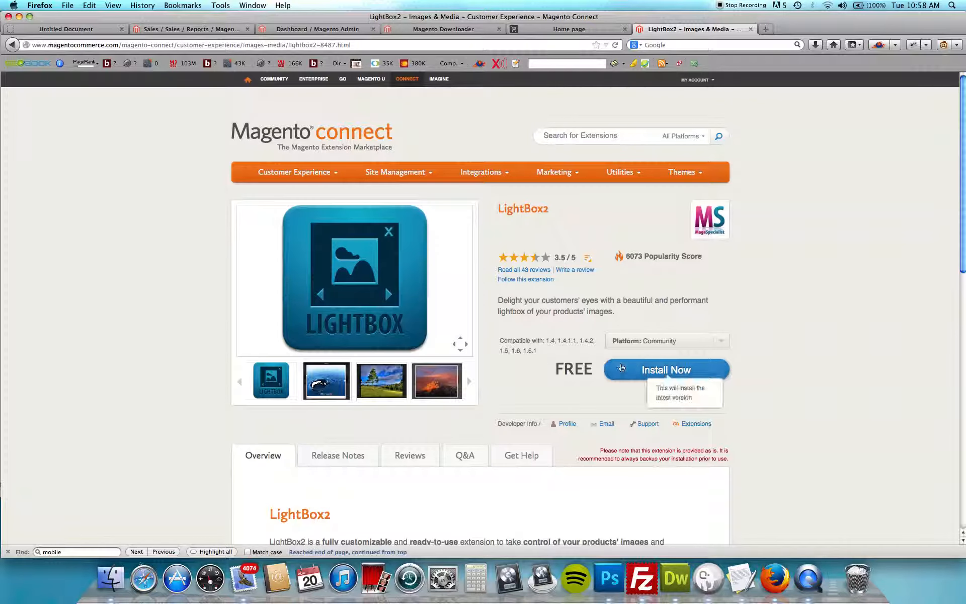
# Get the LightBox2 extension key for Magento Connect 2.0, agreeing to the extension license, and select the key for copying
pyautogui.click(633, 370)
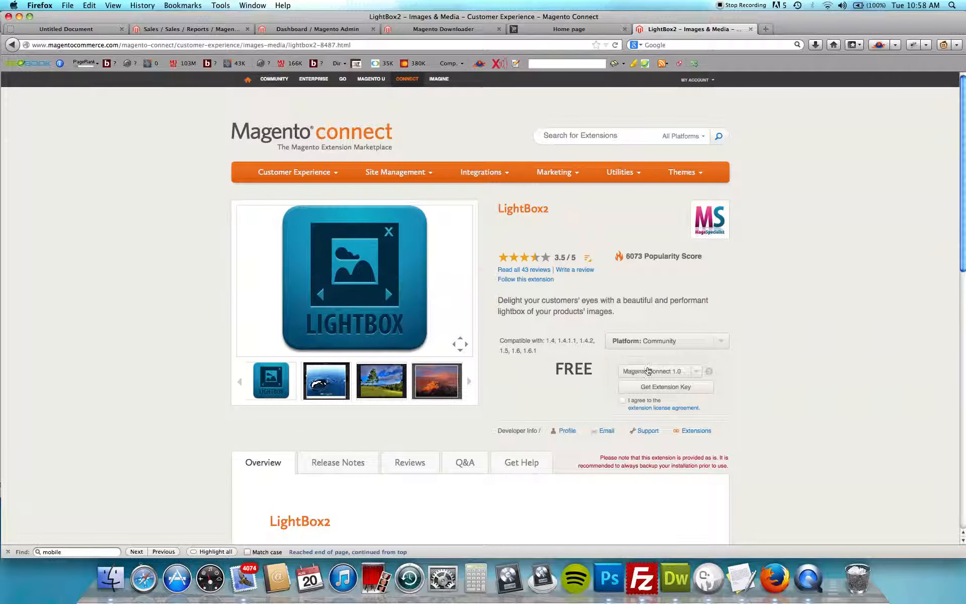
pyautogui.click(646, 371)
pyautogui.click(652, 386)
pyautogui.click(623, 401)
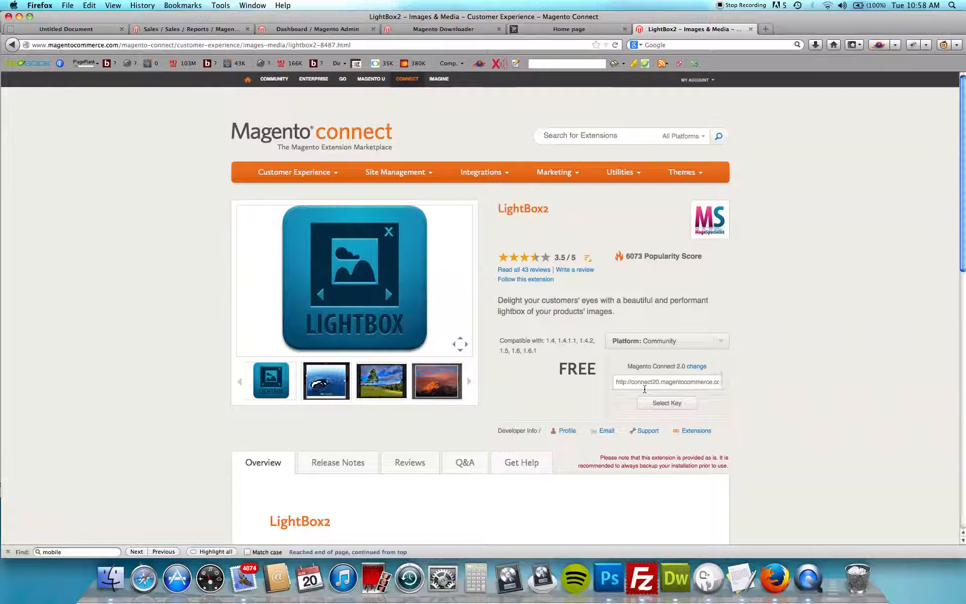
pyautogui.click(644, 387)
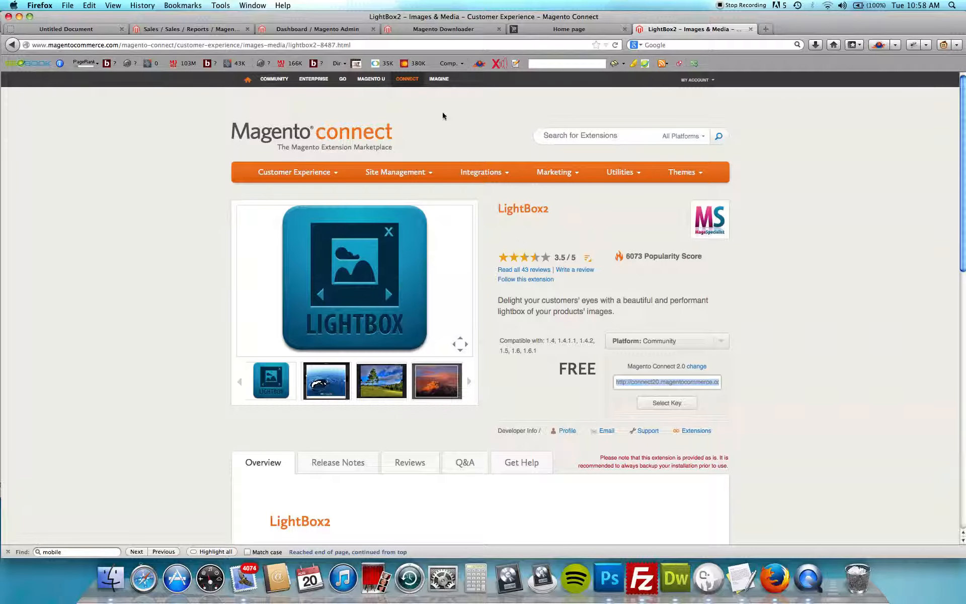
# Install IG_LightBox2 in Magento Connect Manager from the copied extension key, then refresh the manager once the installation ends
pyautogui.click(422, 30)
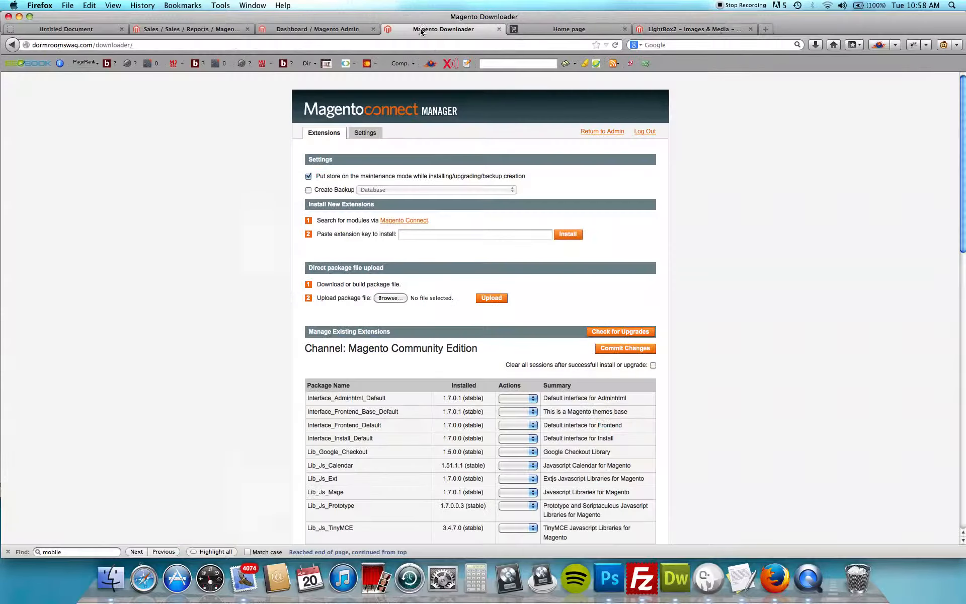
pyautogui.click(462, 233)
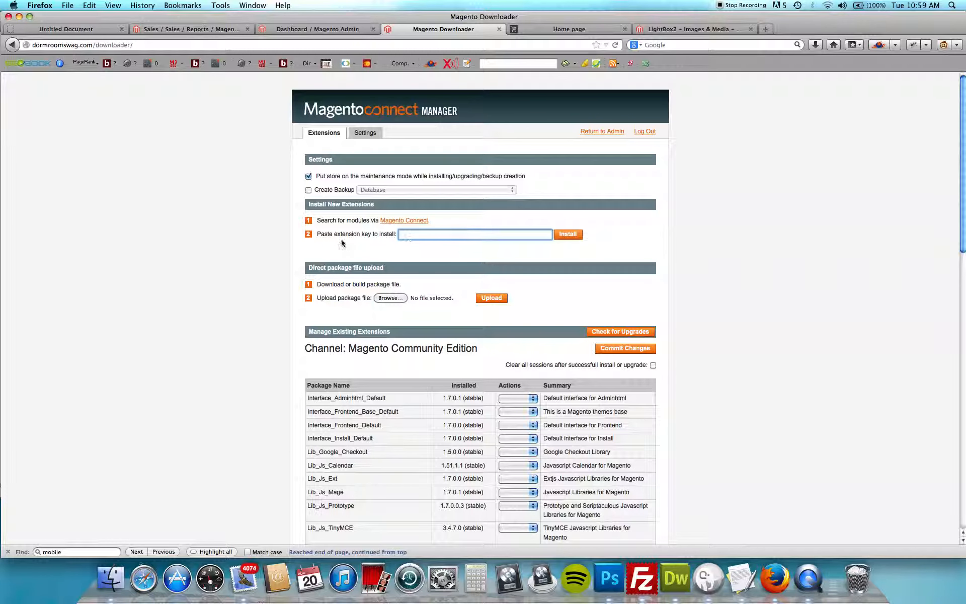
pyautogui.write('http://connect20.magentocommerce.com/community/IG_LightBox2')
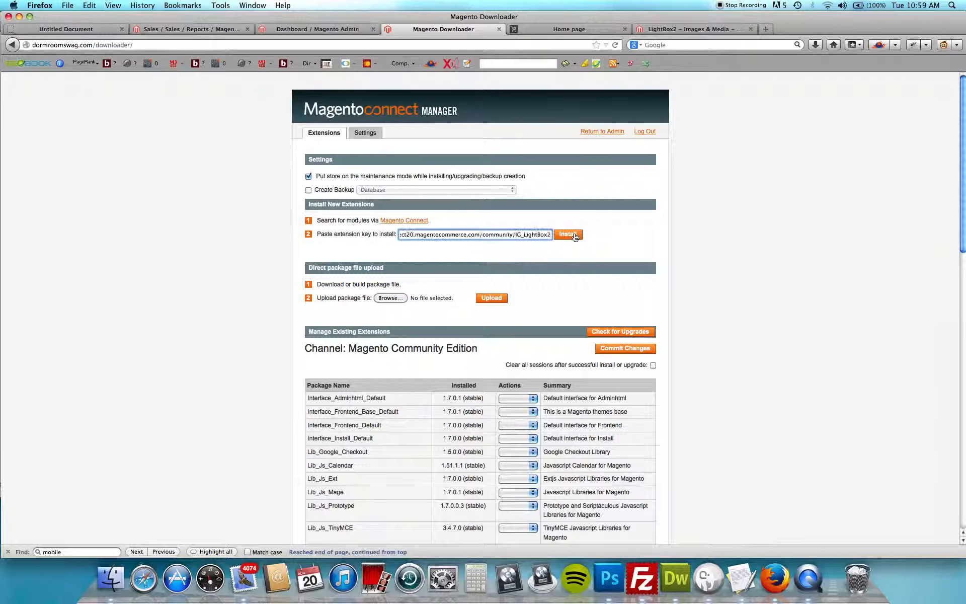
pyautogui.click(567, 234)
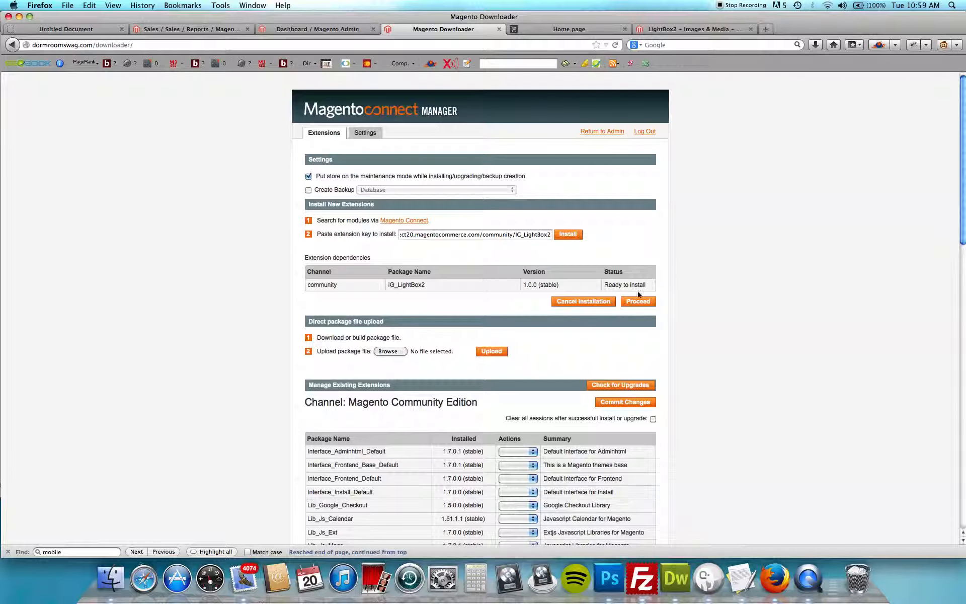
pyautogui.moveTo(656, 285); pyautogui.dragTo(592, 286)
pyautogui.click(651, 304)
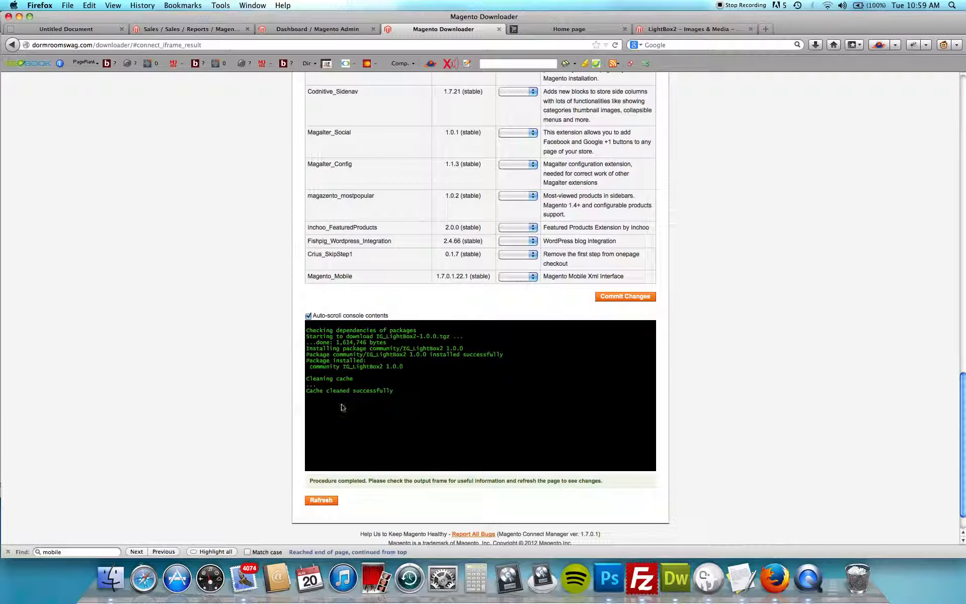
pyautogui.click(324, 501)
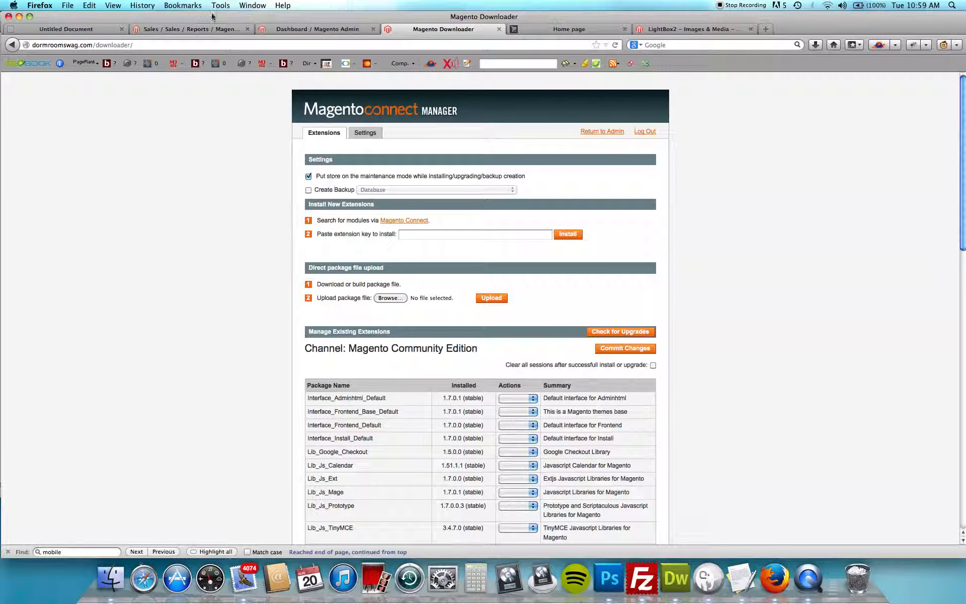
# Return to the admin panel's system configuration and try to open the IG LightBox2 section under Idealiagroup
pyautogui.click(220, 34)
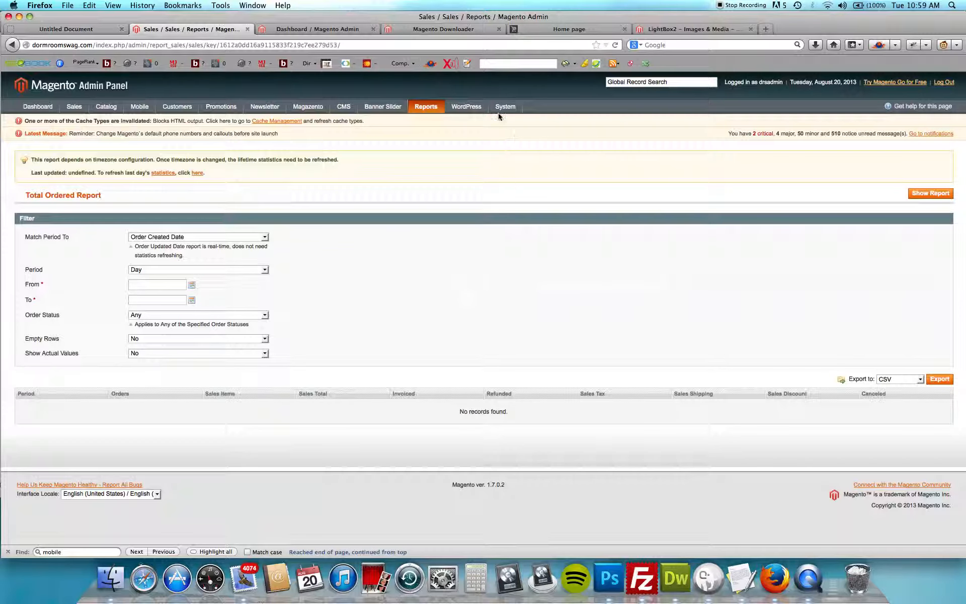
pyautogui.moveTo(505, 107)
pyautogui.moveTo(533, 275)
pyautogui.moveTo(523, 230)
pyautogui.click(534, 341)
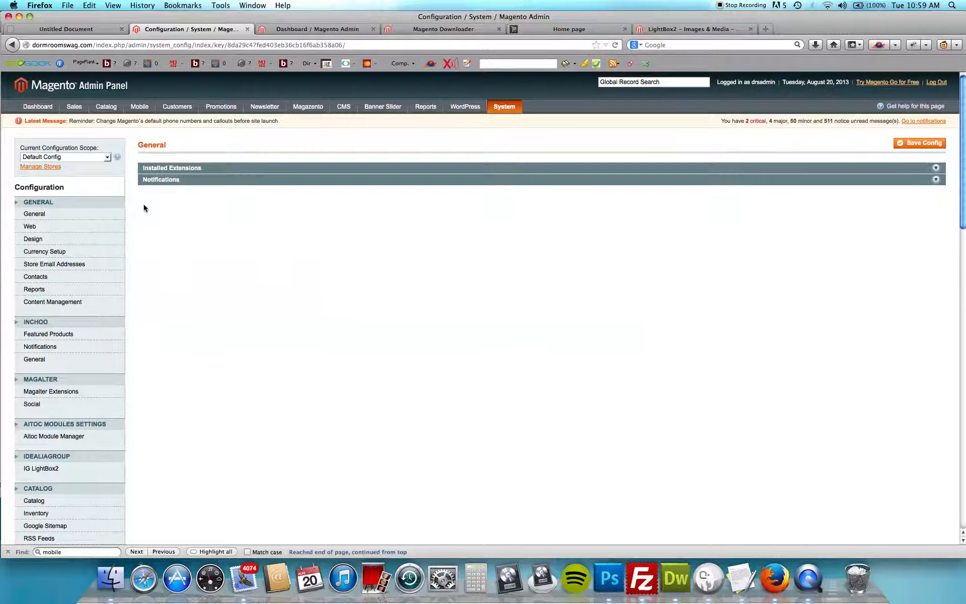
pyautogui.scroll(-3, 144, 204)
pyautogui.scroll(-3, 143, 208)
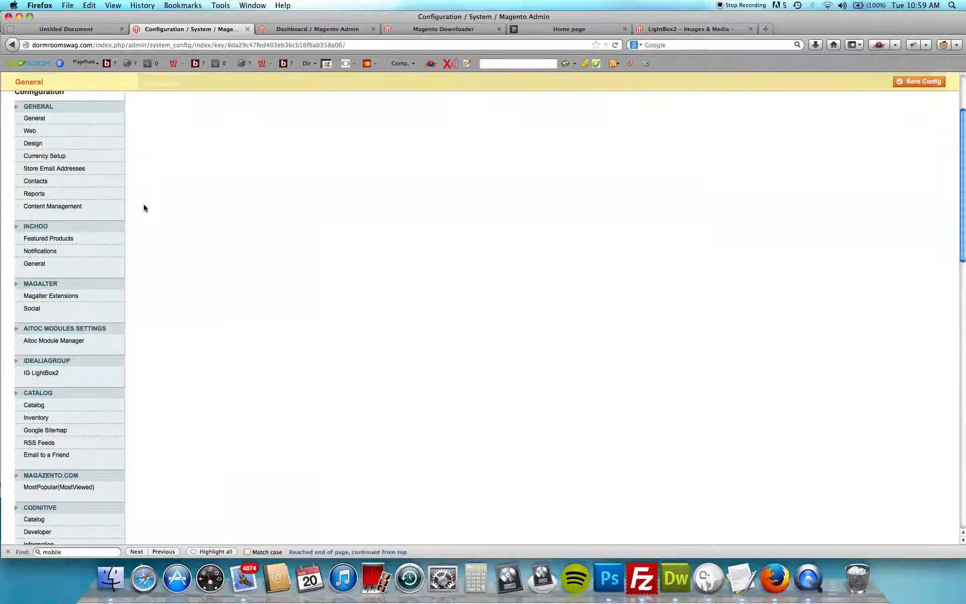
pyautogui.click(59, 365)
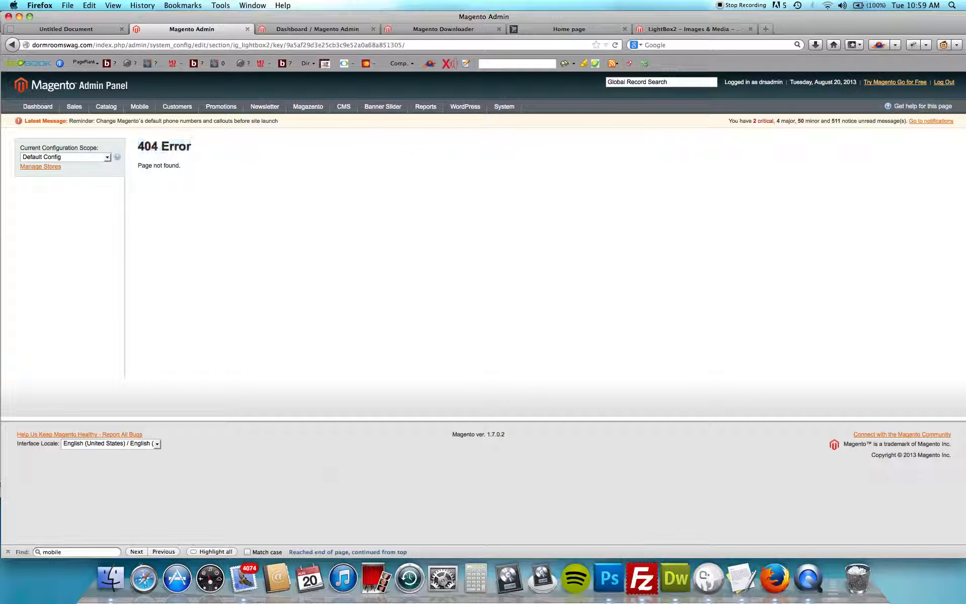
# Log out of the admin panel, log back in with the prefilled credentials and dismiss the incoming message
pyautogui.click(944, 83)
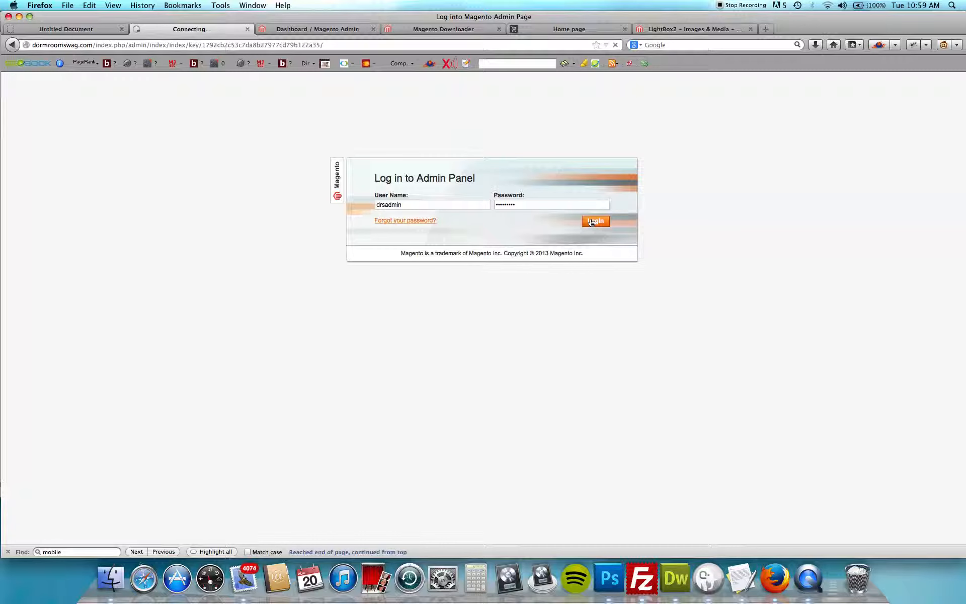
pyautogui.click(591, 222)
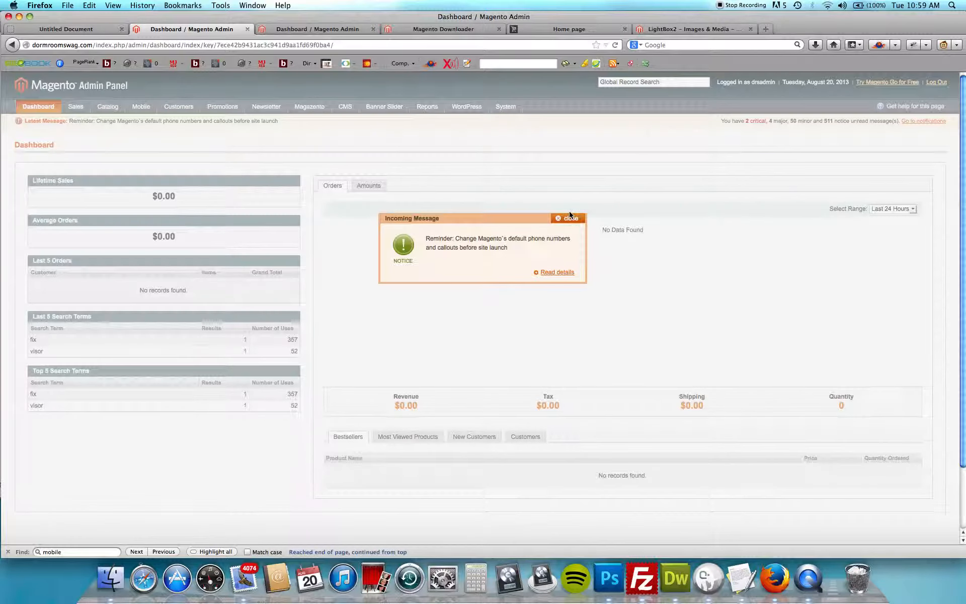
pyautogui.click(567, 217)
# Open the IG LightBox2 section of the system configuration
pyautogui.moveTo(508, 107)
pyautogui.click(550, 338)
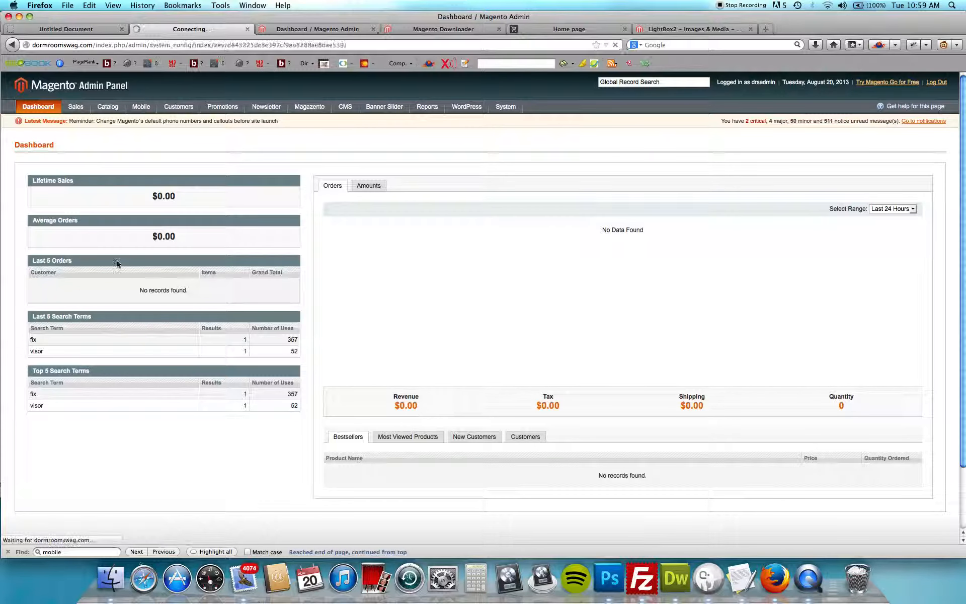
pyautogui.scroll(-6, 118, 264)
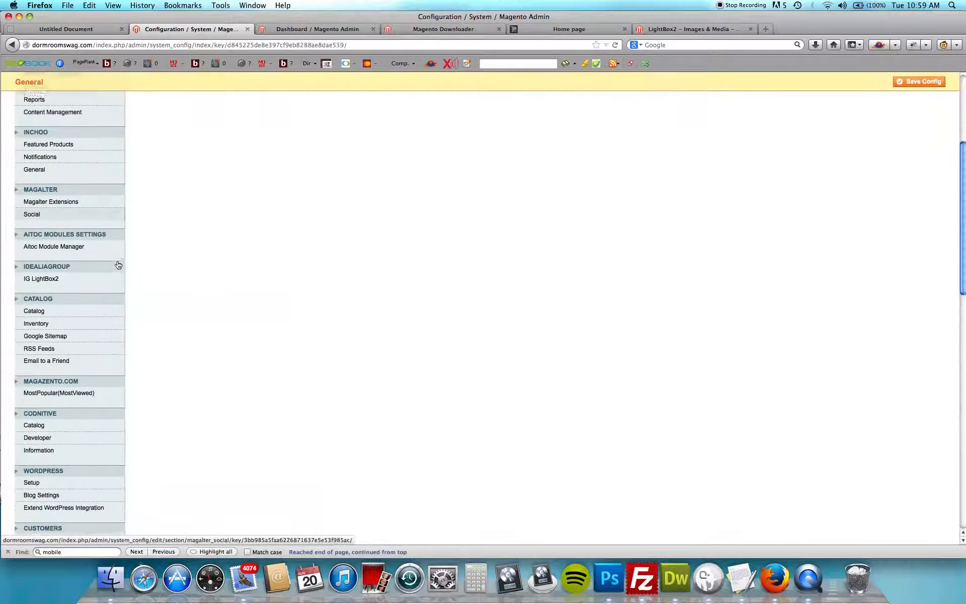
pyautogui.click(93, 277)
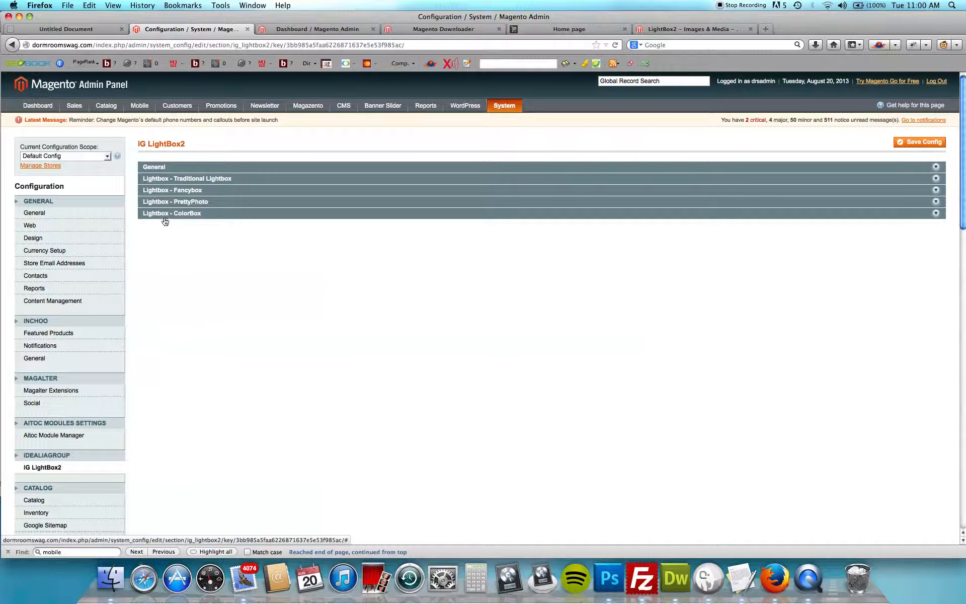
# Examine the IG LightBox2 General and Traditional Lightbox settings, then collapse them again
pyautogui.click(183, 172)
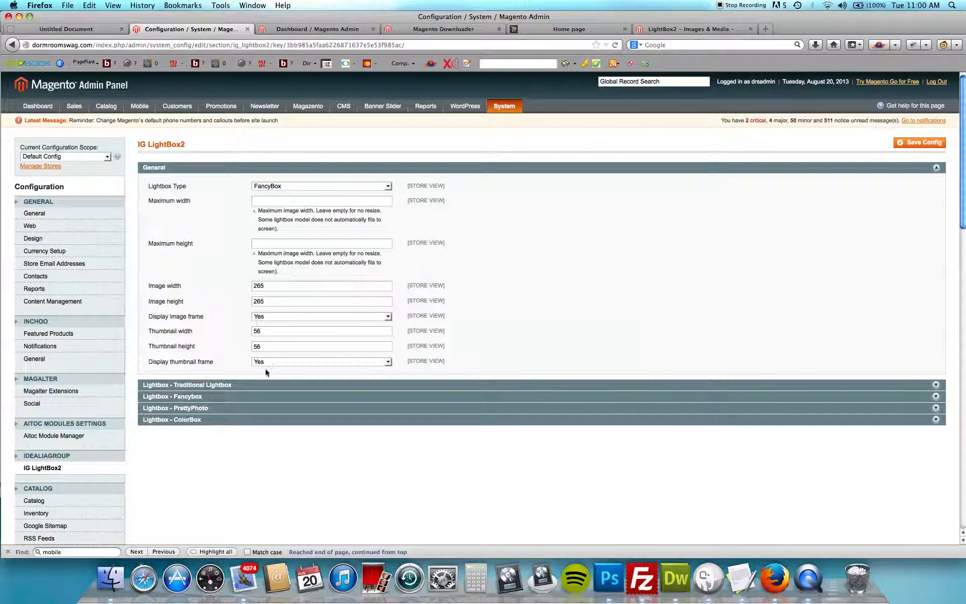
pyautogui.click(269, 385)
pyautogui.click(270, 386)
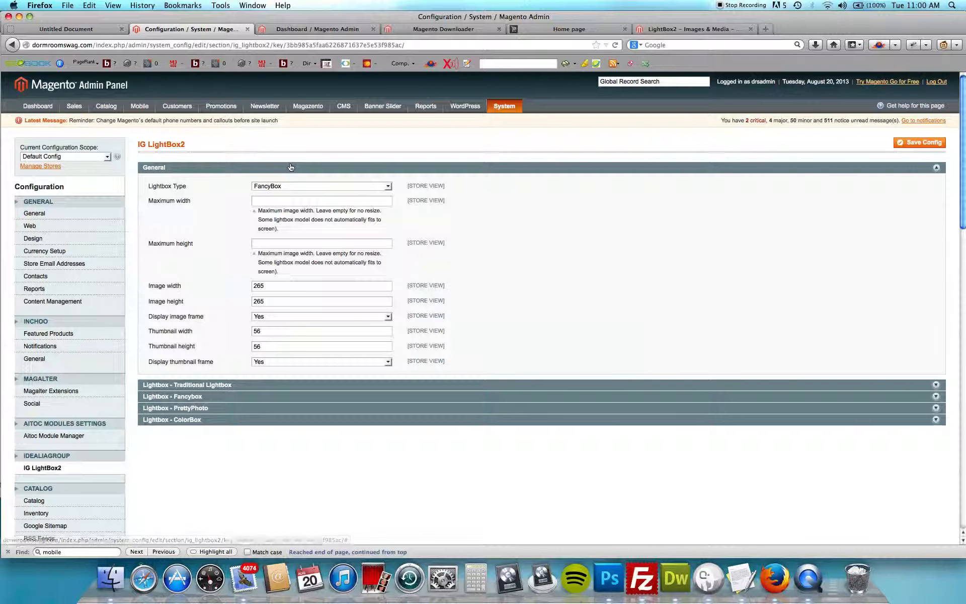
pyautogui.click(291, 167)
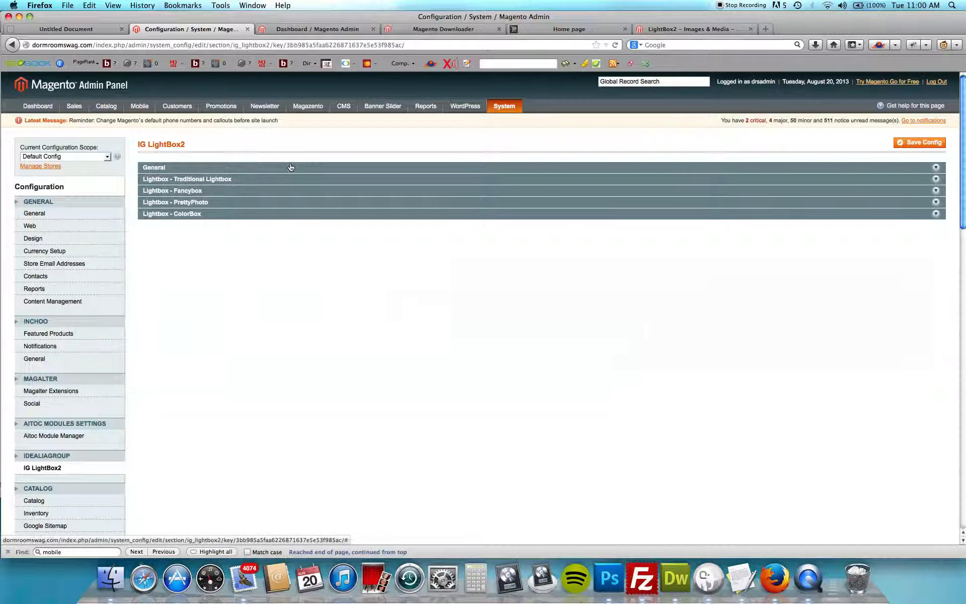
# On the storefront, browse the Mens apparel category and open the American Giant Zip Up Hoodie
pyautogui.click(609, 24)
pyautogui.moveTo(254, 152)
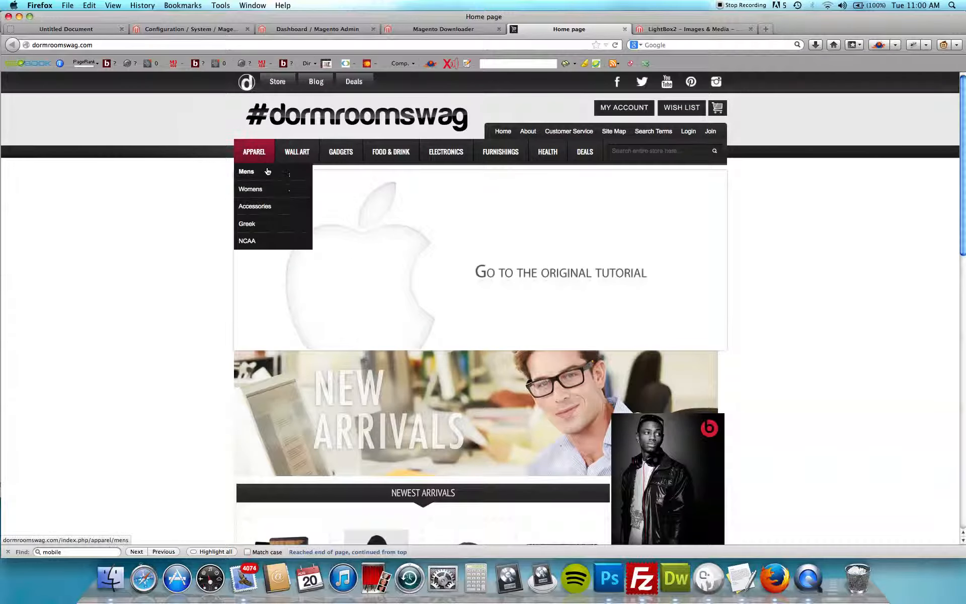
pyautogui.click(267, 171)
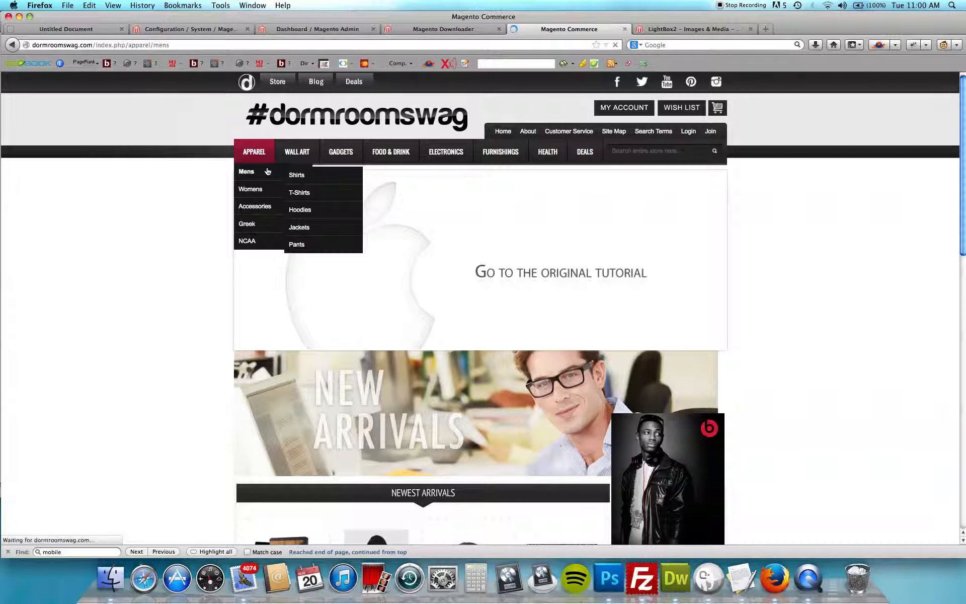
pyautogui.scroll(-2, 300, 325)
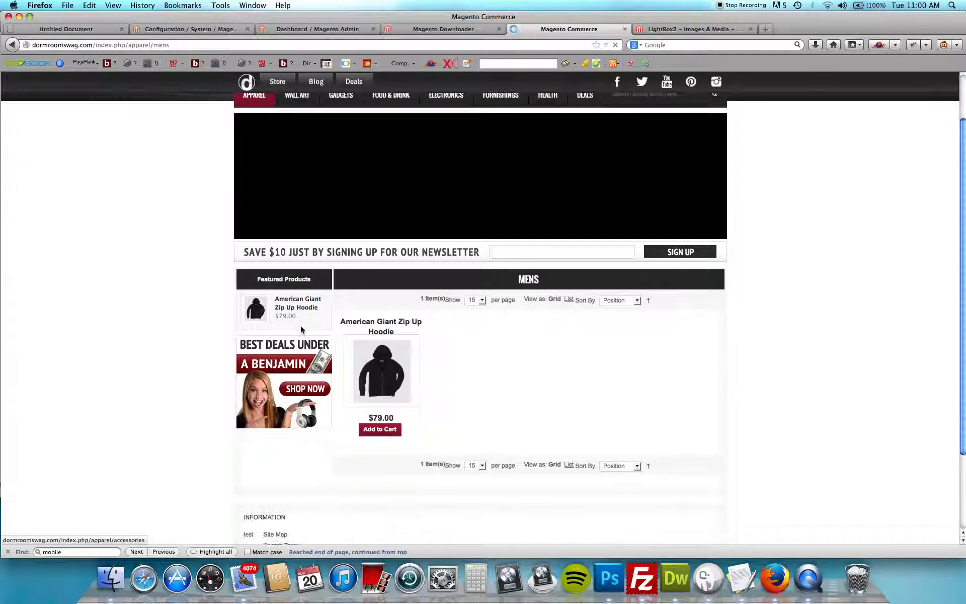
pyautogui.click(354, 355)
# Go back to the IG LightBox2 configuration, expand its General settings and look through the list of configuration sections
pyautogui.click(191, 29)
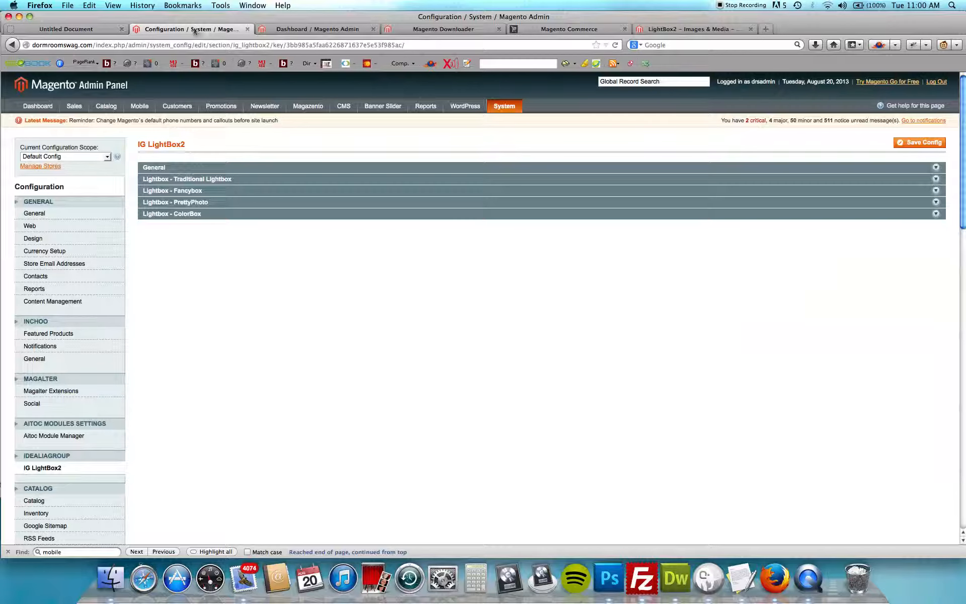
pyautogui.click(211, 168)
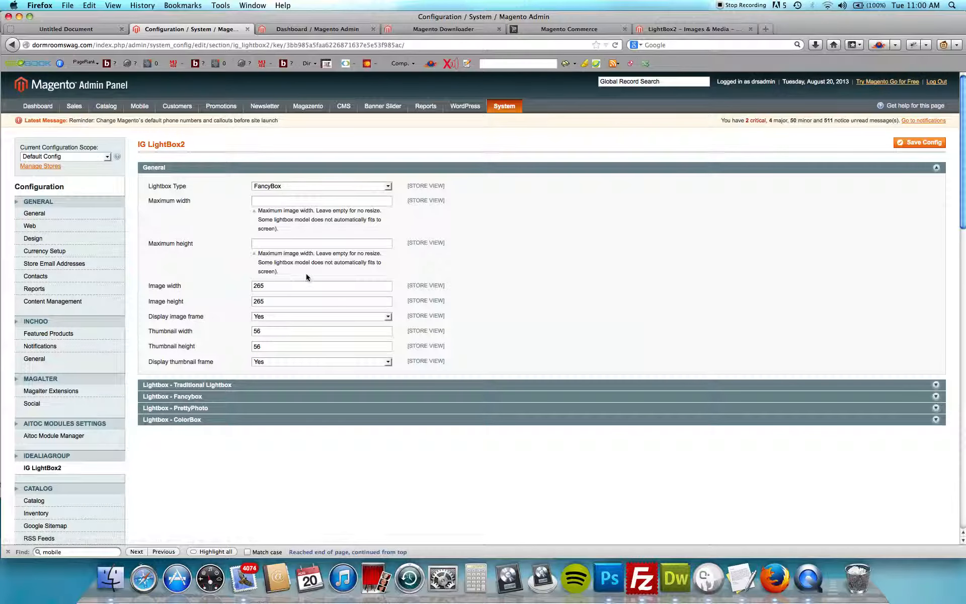
pyautogui.scroll(-2, 309, 381)
pyautogui.scroll(2, 309, 381)
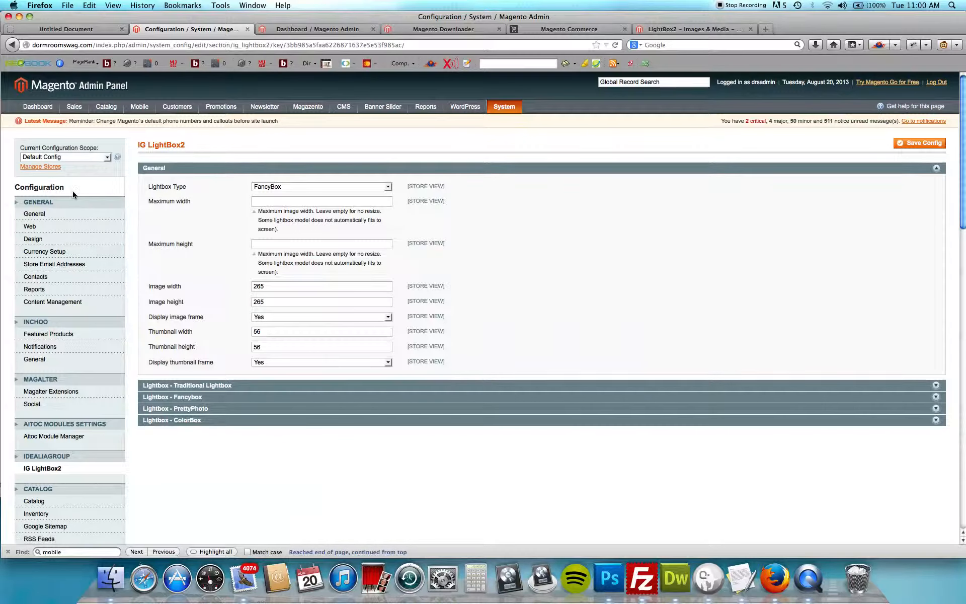
pyautogui.scroll(-5, 74, 195)
pyautogui.scroll(5, 97, 227)
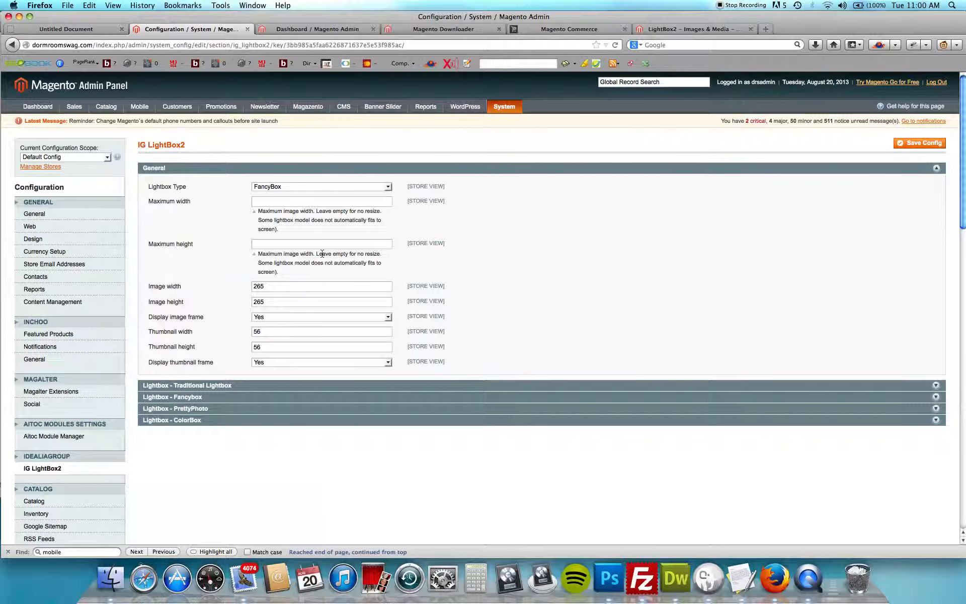
# Revisit the LightBox2 extension page and return to the admin dashboard to finish the tour
pyautogui.click(720, 30)
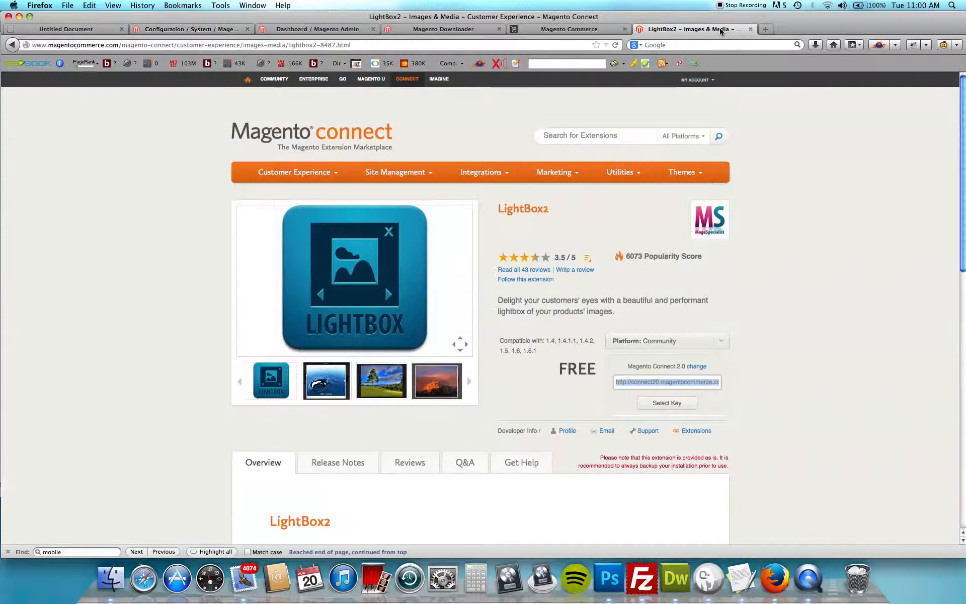
pyautogui.click(309, 31)
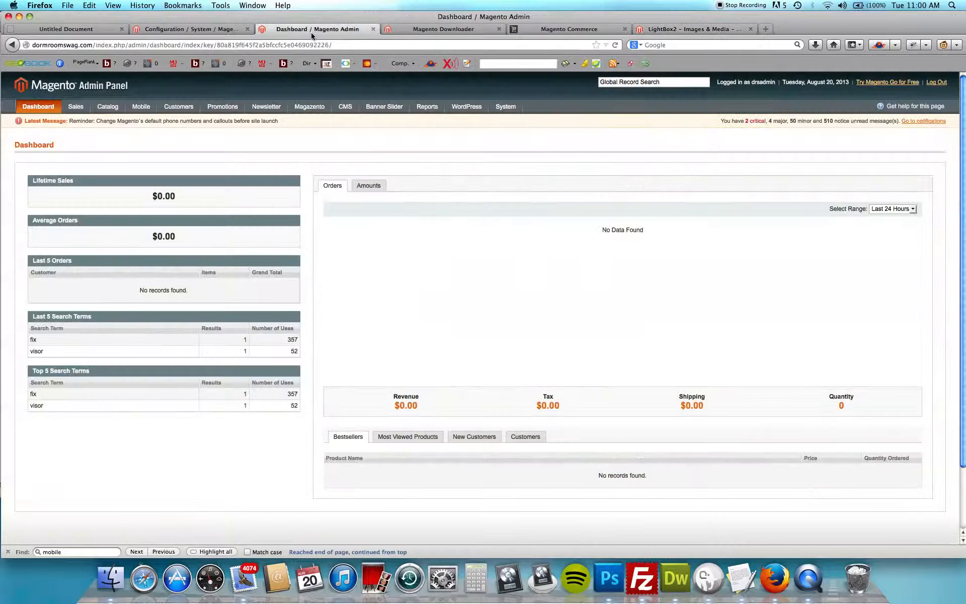
pyautogui.moveTo(503, 105)
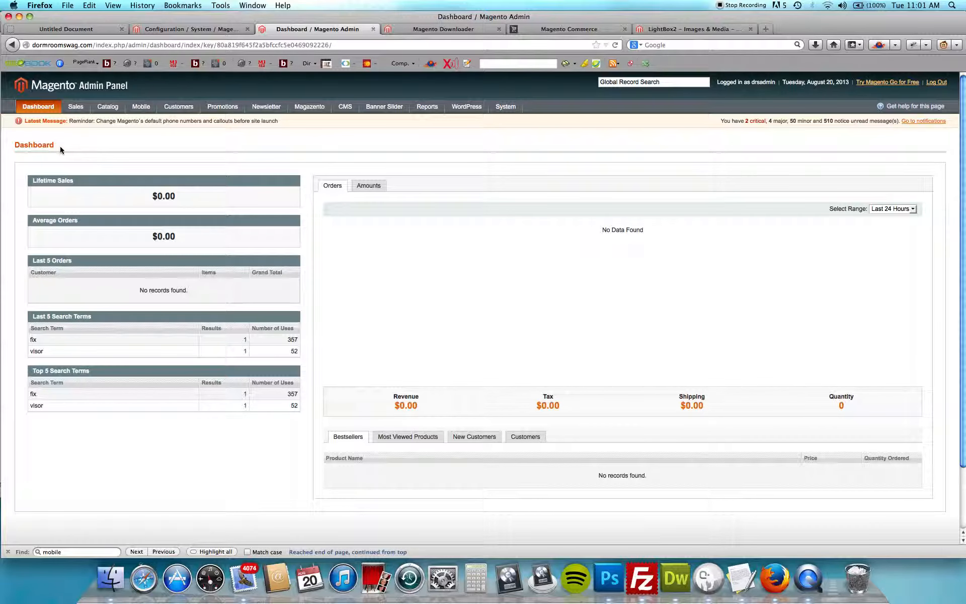
pyautogui.press('super+Tab')
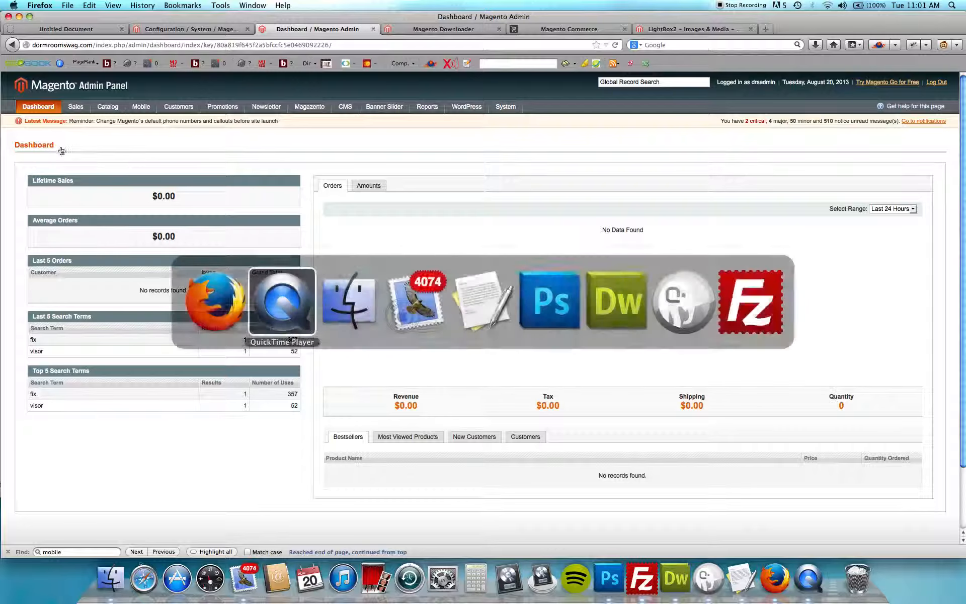